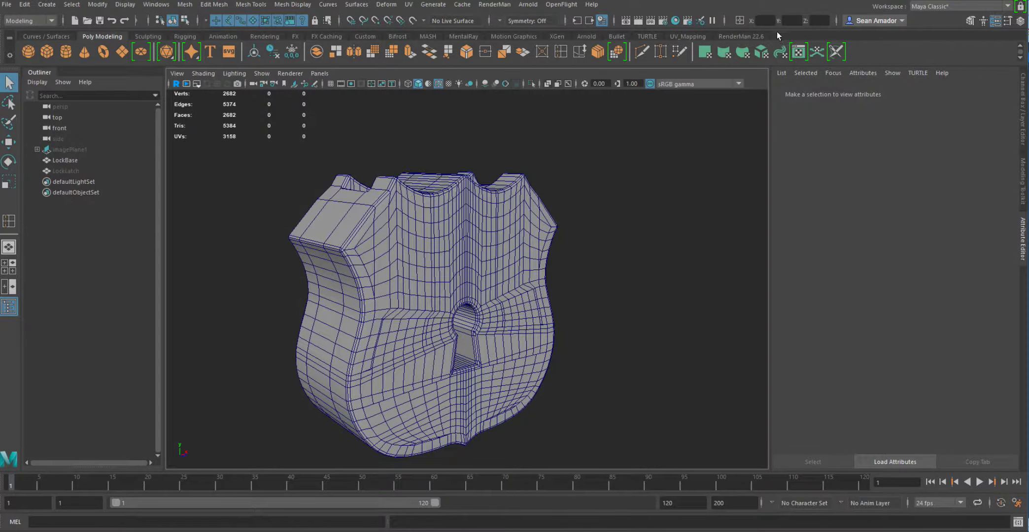
Step: Switch to the UV Editing workspace and select the lock base mesh
left_click(948, 7)
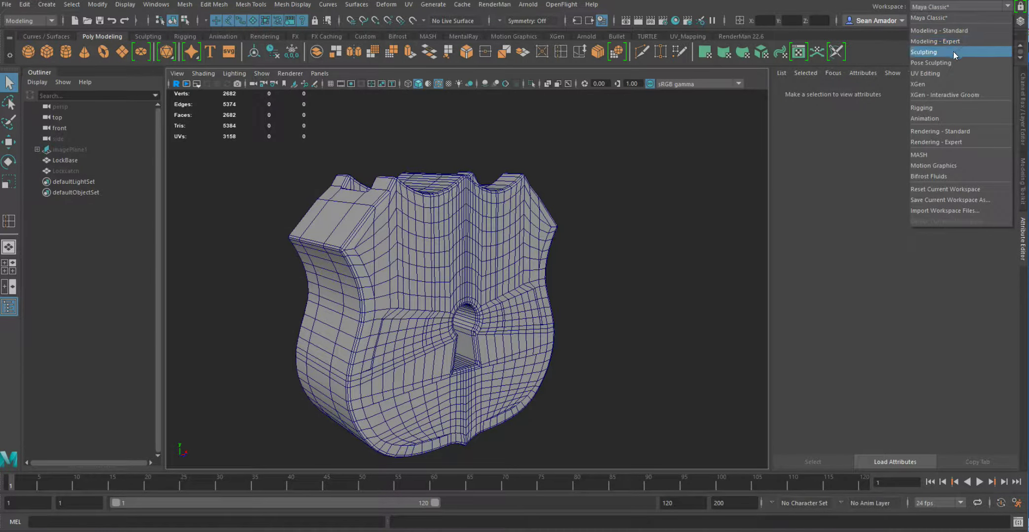
left_click(945, 73)
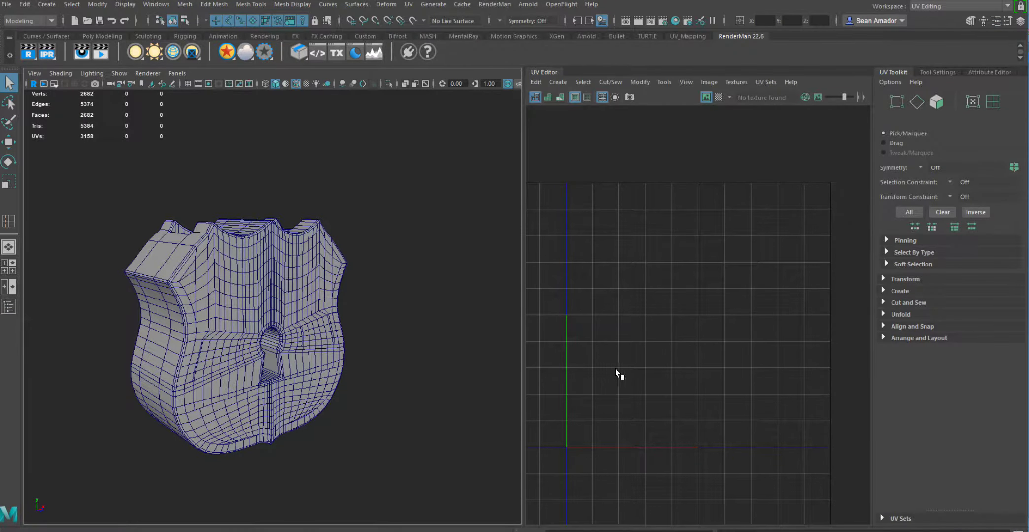
left_click(319, 392)
scroll(686, 341, "up", 5)
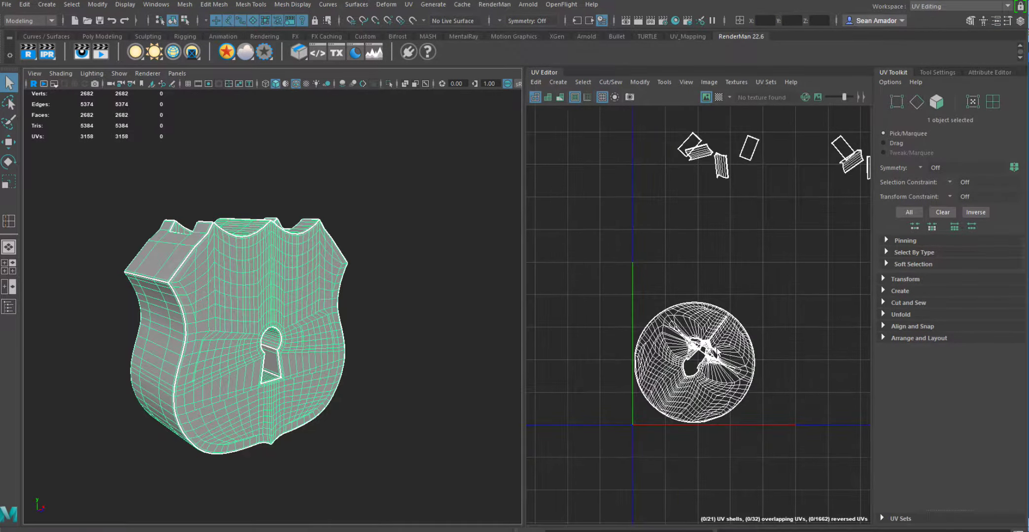
Step: Select the lock base's large circular UV shell in the UV editor
right_click_drag(733, 299, 687, 283)
left_click(659, 337)
left_click_drag(338, 287, 300, 281, "alt")
left_click_drag(337, 311, 326, 268, "alt")
Step: In face mode, select the faces along the front of the lock base, excluding the thick middle of its sides
right_click(275, 246)
left_click(289, 274)
right_click(303, 255)
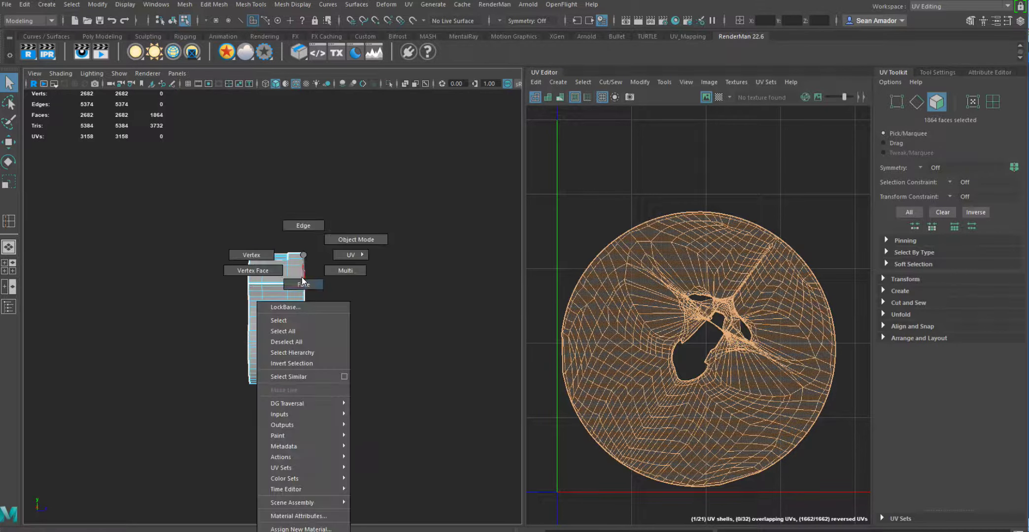
left_click(311, 274)
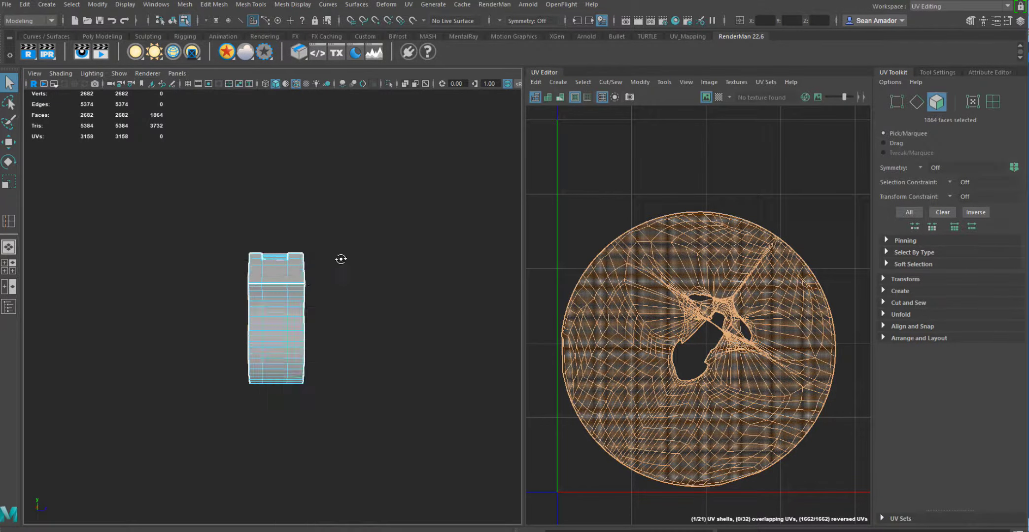
left_click_drag(367, 196, 298, 417)
left_click_drag(357, 370, 333, 365, "alt")
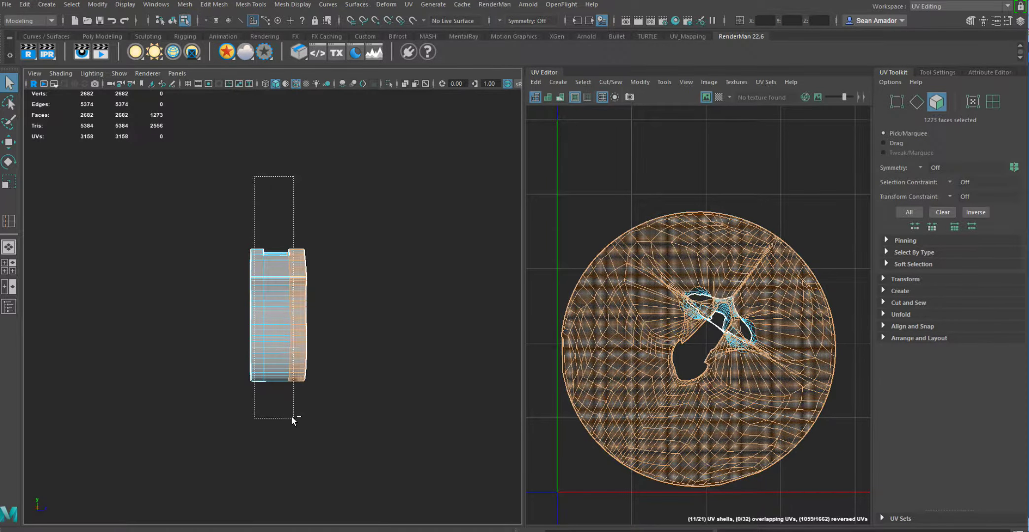
left_click_drag(293, 420, 289, 323, "ctrl")
scroll(308, 377, "up", 5)
scroll(269, 386, "up", 5)
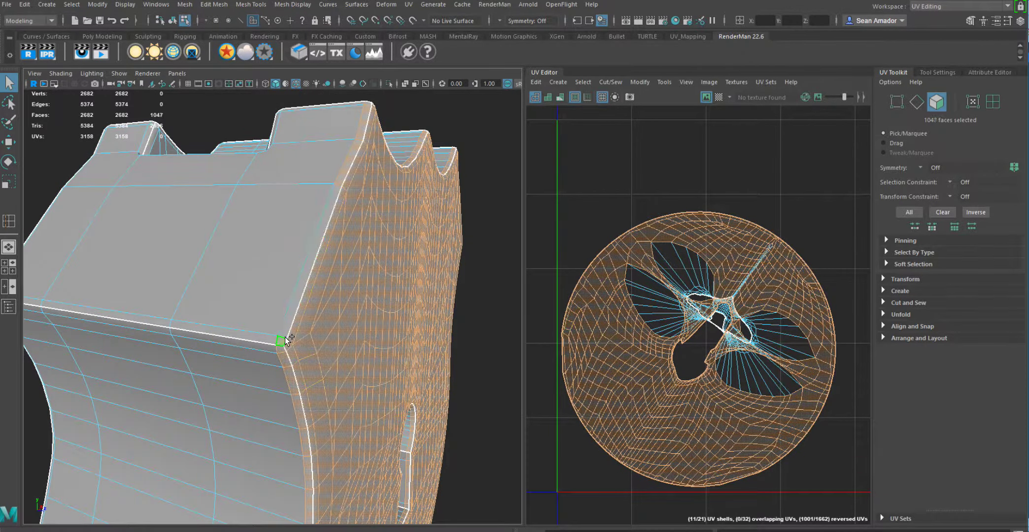
Step: Remove the face loop running around the outer side edge from the lock's front face selection
double_click(282, 339, "ctrl")
key("ctrl+z")
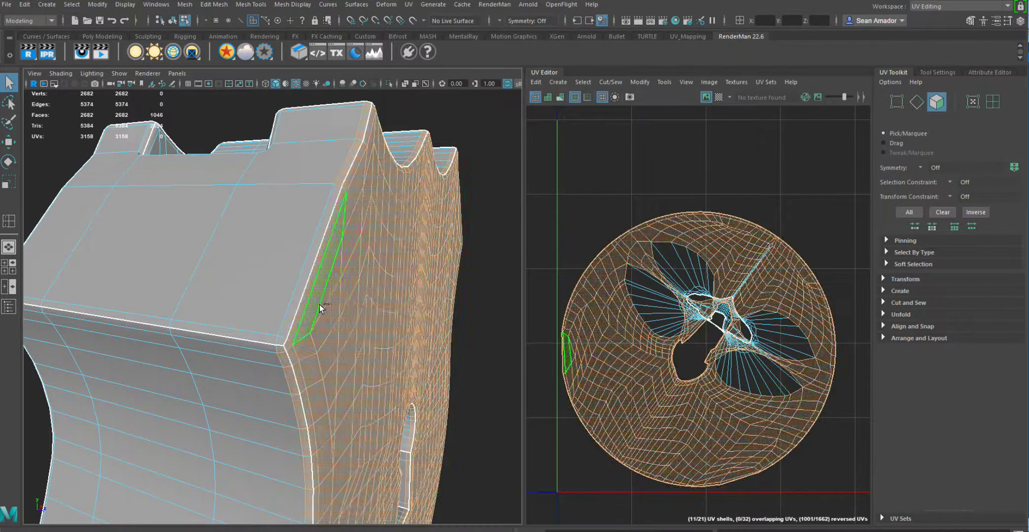
double_click(281, 361, "ctrl")
scroll(382, 397, "down", 8)
mouse_move(382, 397)
left_mouse_down("alt")
mouse_move(361, 358)
mouse_move(255, 376)
mouse_move(257, 420)
mouse_move(239, 393)
mouse_move(373, 400)
left_mouse_up("alt")
scroll(253, 394, "up", 6)
scroll(372, 396, "down", 3)
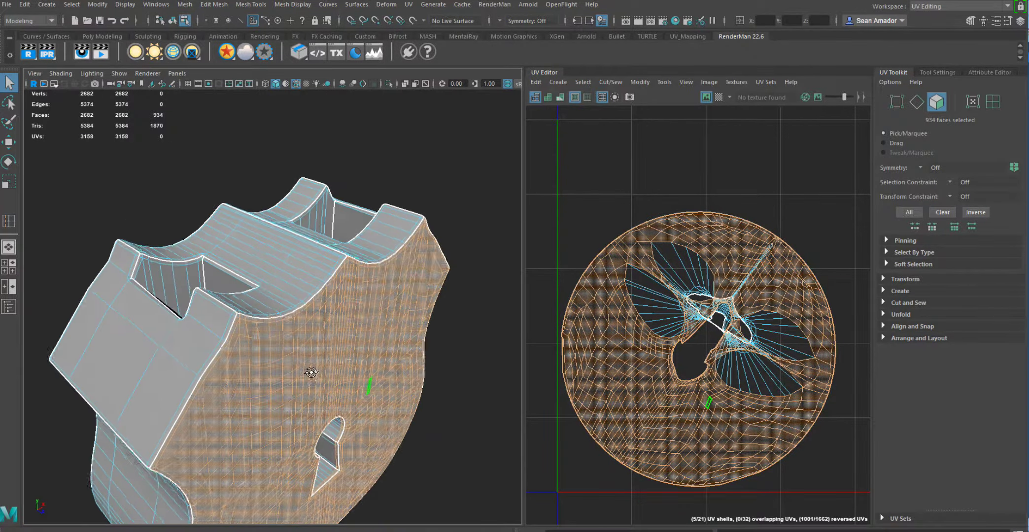
scroll(303, 354, "down", 5)
left_click_drag(310, 370, 343, 288, "alt")
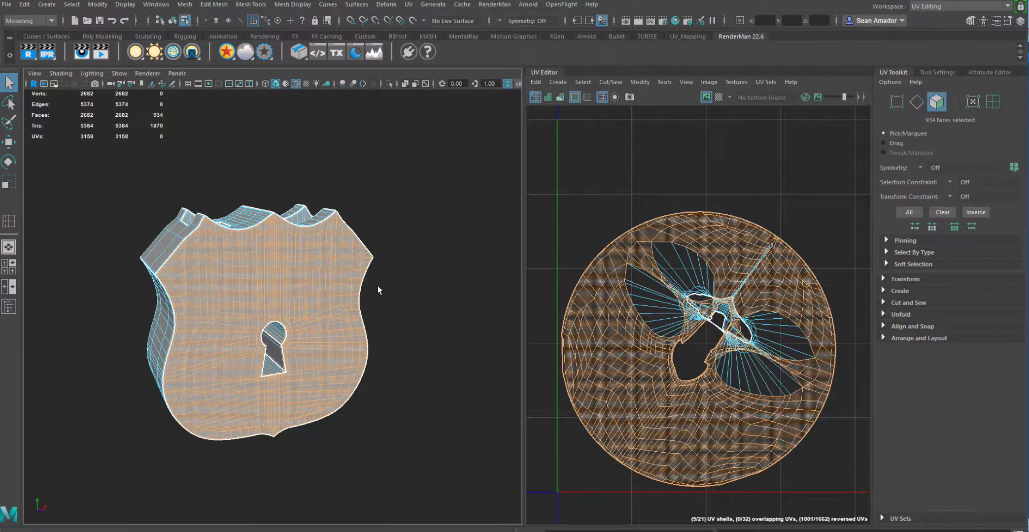
Step: Remove the keyhole's inner wall faces from the front face selection
scroll(374, 307, "up", 6)
left_click_drag(320, 414, 397, 406, "alt")
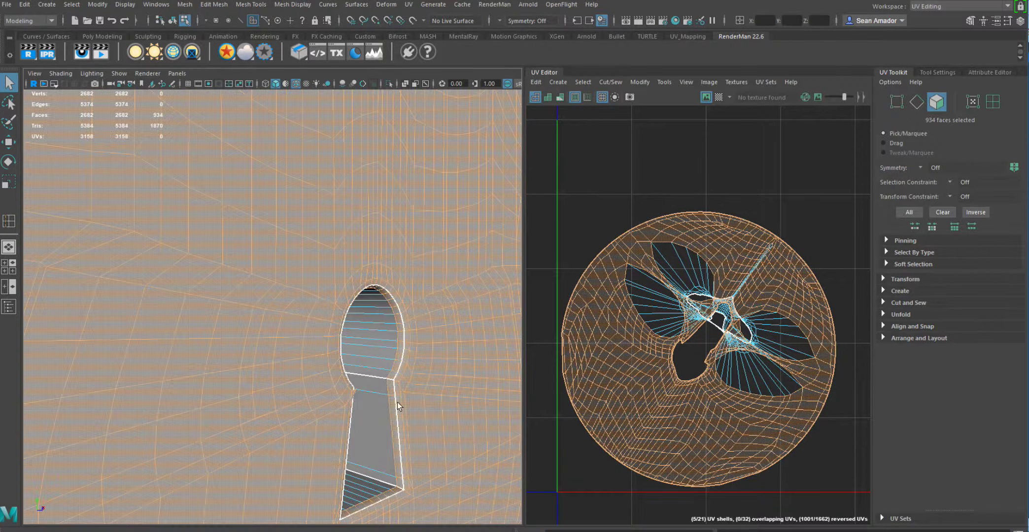
double_click(396, 365, "ctrl")
Step: Apply a Planar UV projection to the selected front faces of the lock
left_click_drag(464, 405, 379, 392, "alt")
right_click_drag(379, 392, 314, 382, "alt")
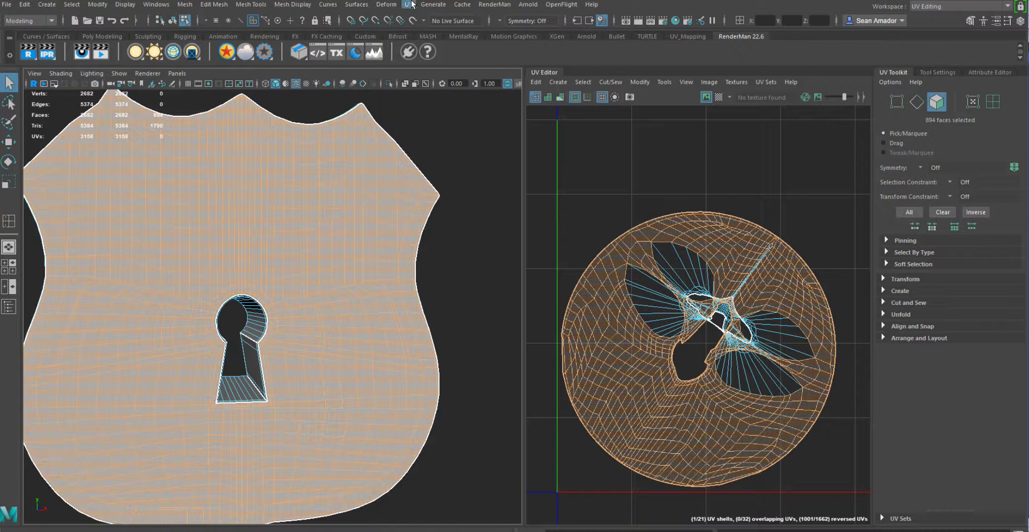
left_click(410, 4)
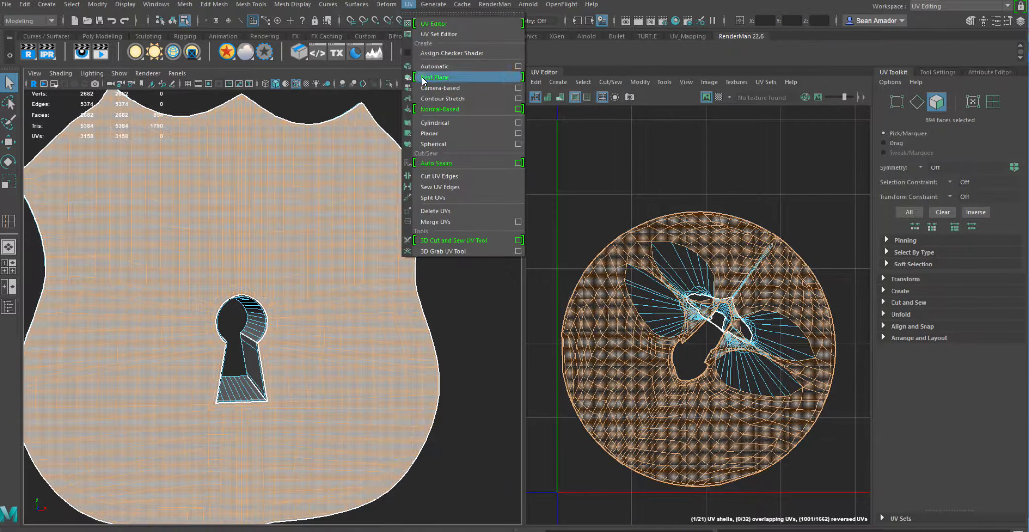
left_click(430, 133)
mouse_move(291, 291)
left_mouse_down("alt")
mouse_move(248, 285)
mouse_move(330, 283)
mouse_move(285, 301)
left_mouse_up("alt")
left_click_drag(379, 264, 361, 251, "alt")
scroll(818, 233, "down", 1)
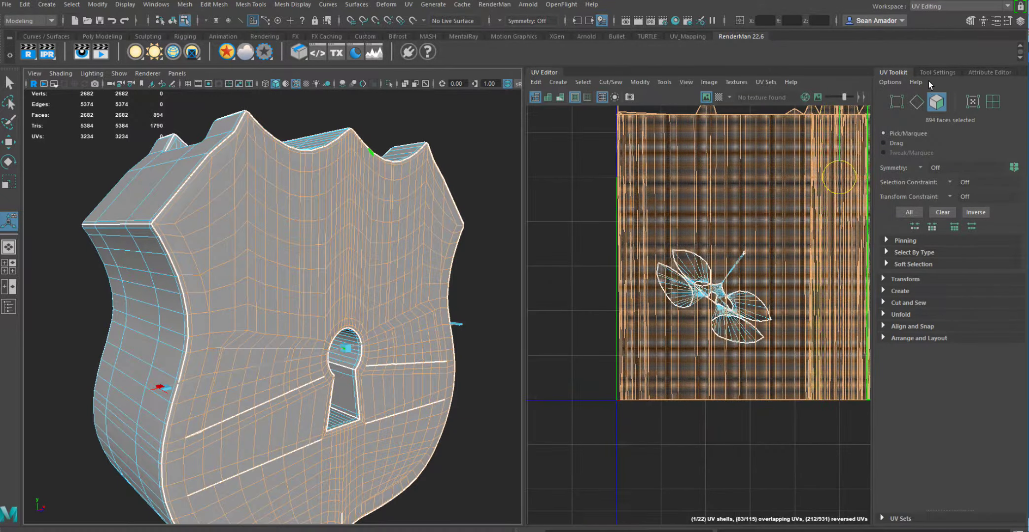
left_click(892, 280)
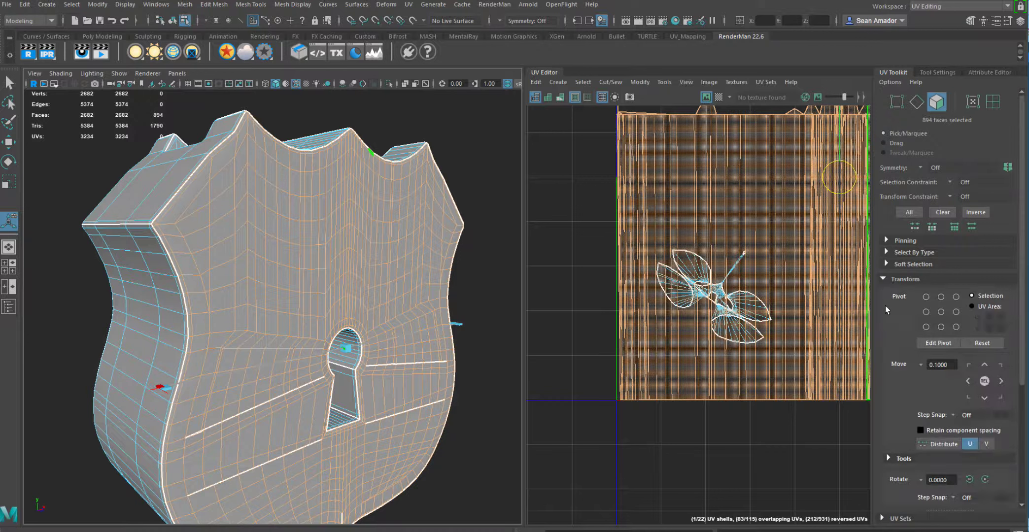
scroll(911, 322, "down", 4)
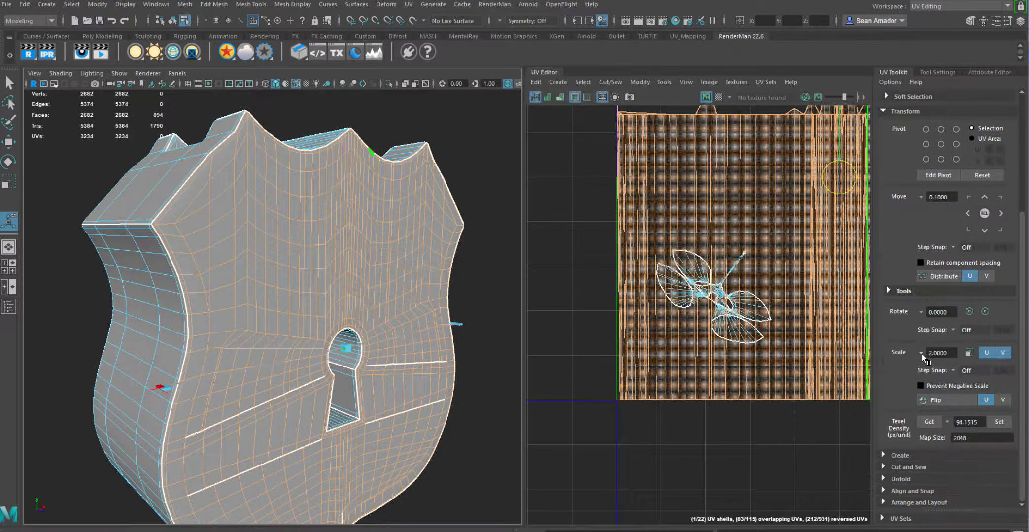
left_click(884, 479)
scroll(951, 380, "up", 4)
scroll(951, 380, "up", 1)
Step: Set the front planar projection's width and height to 10 in its attributes
left_click(977, 73)
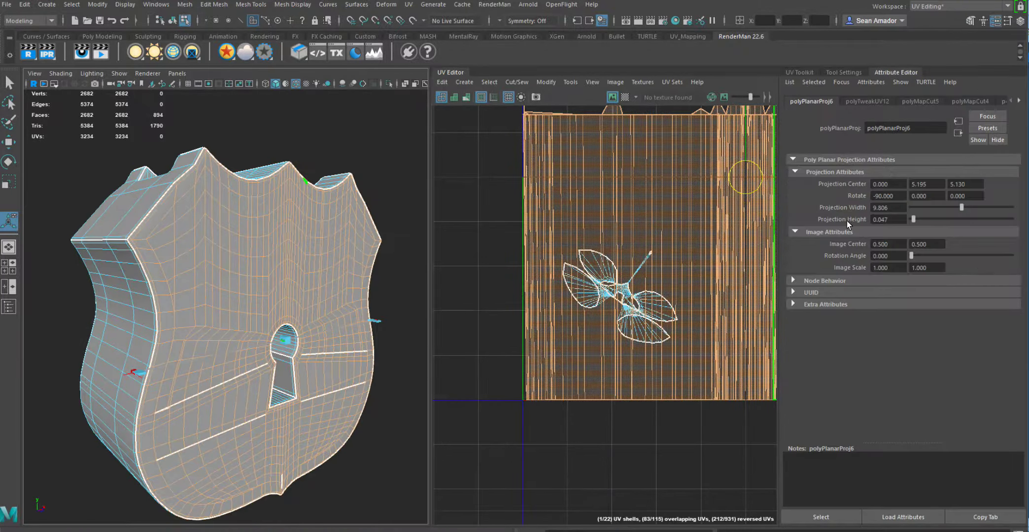
left_click(896, 207)
type("10")
key("Tab")
type("10")
key("Tab")
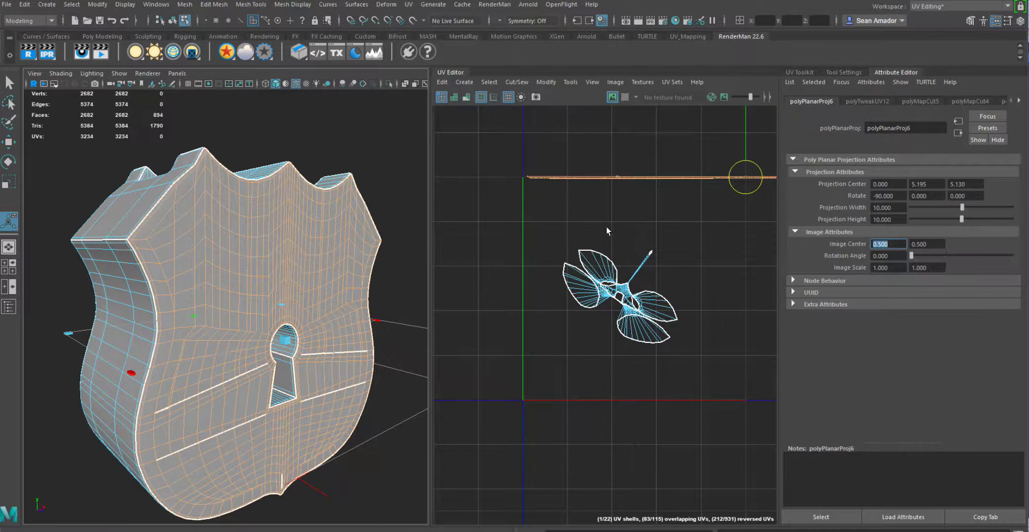
Step: Set the front planar projection's X rotation to 0 and frame the projected UVs
left_click_drag(416, 271, 402, 341, "alt")
left_click(886, 196)
type("0")
key("Return")
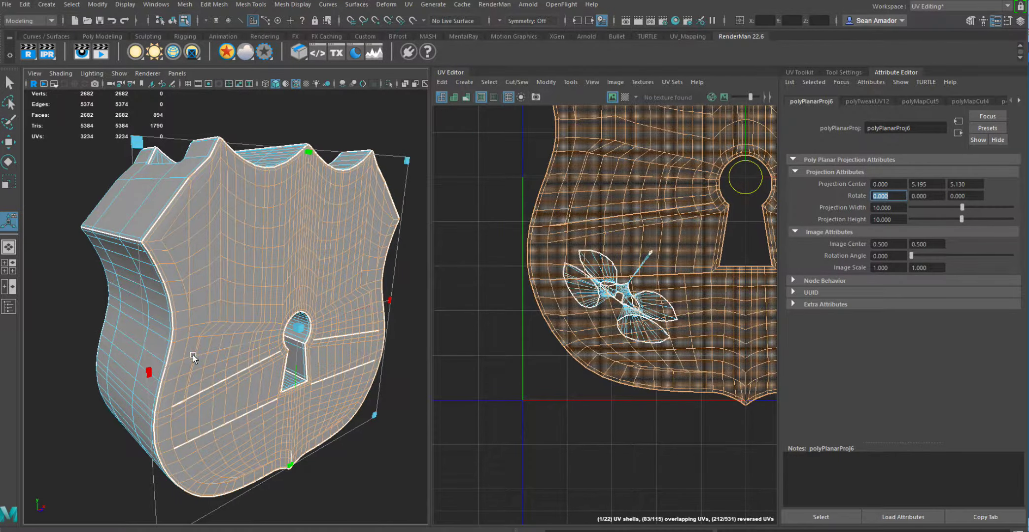
key("f")
key("f")
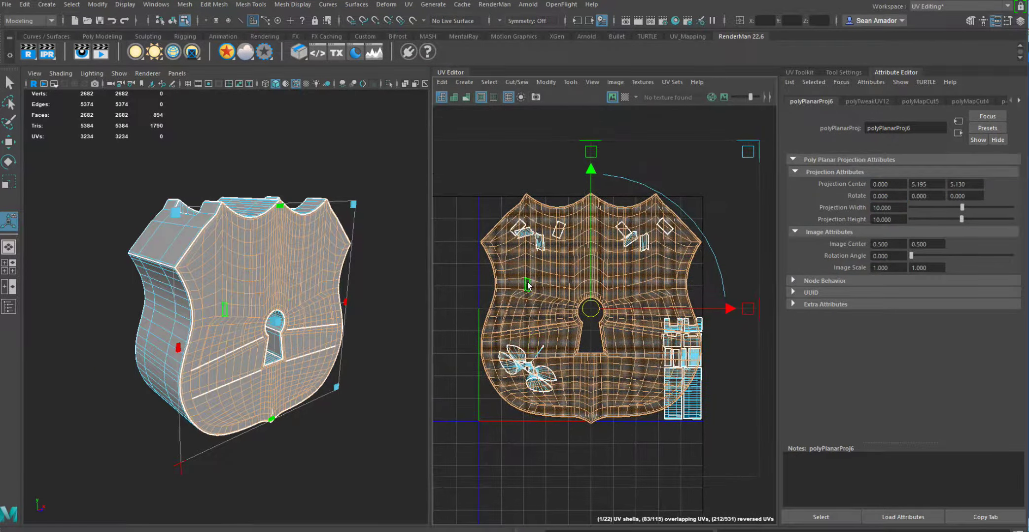
Step: Undo the X rotation change and inspect the projection plane from the side of the lock
key("ctrl+z")
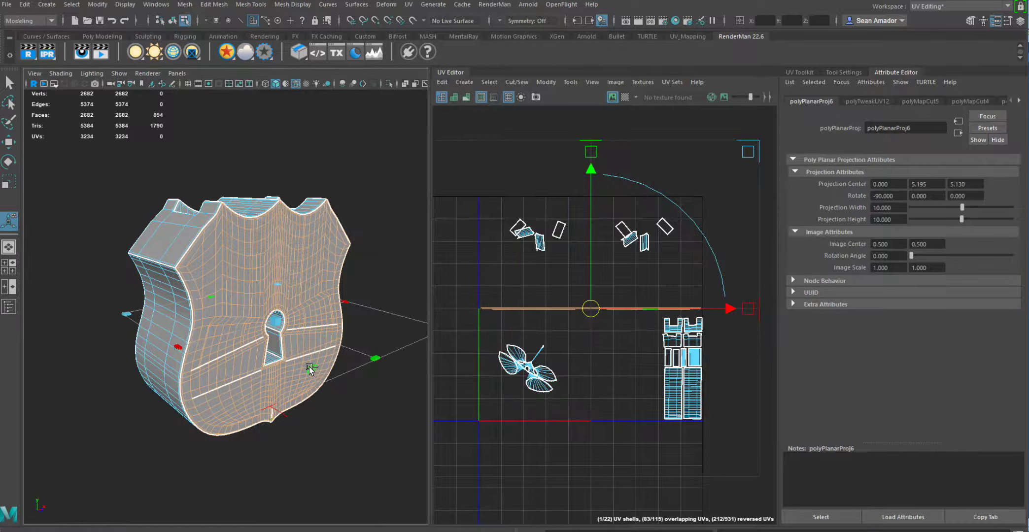
left_click_drag(291, 357, 306, 308, "alt")
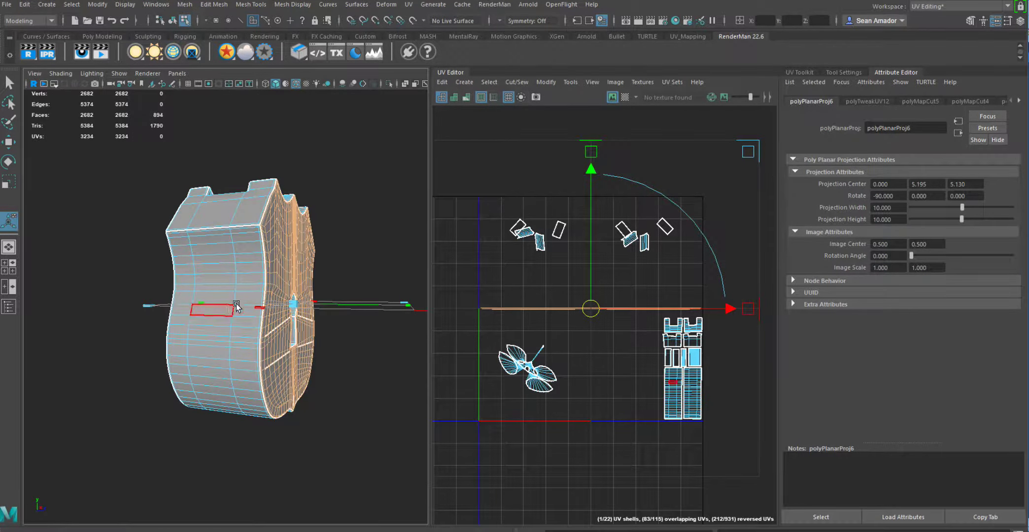
left_click_drag(310, 256, 333, 317, "alt")
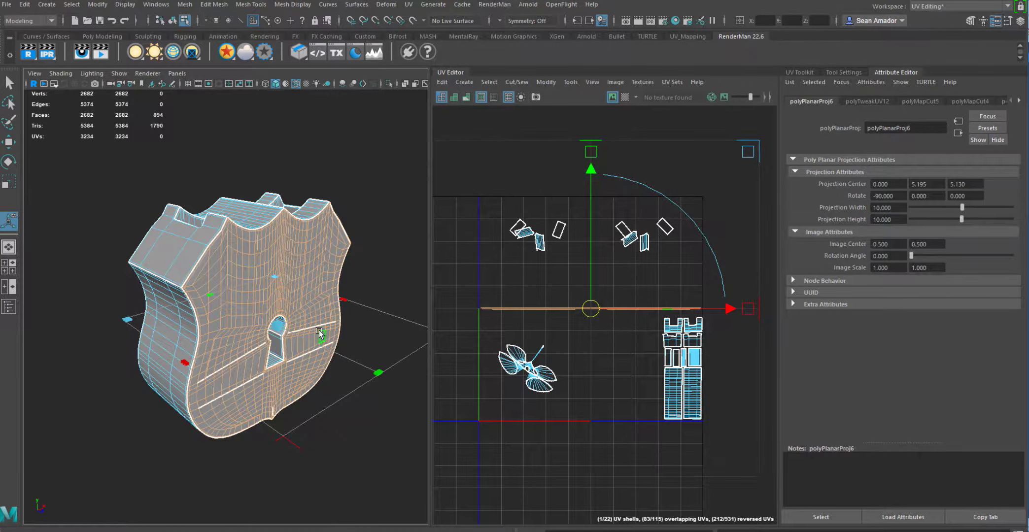
Step: Set the front projection's height to 0.2 and inspect the projection plane at the lock's front
double_click(882, 207)
double_click(889, 218)
type("0.2")
key("Return")
right_click_drag(164, 329, 247, 353, "alt")
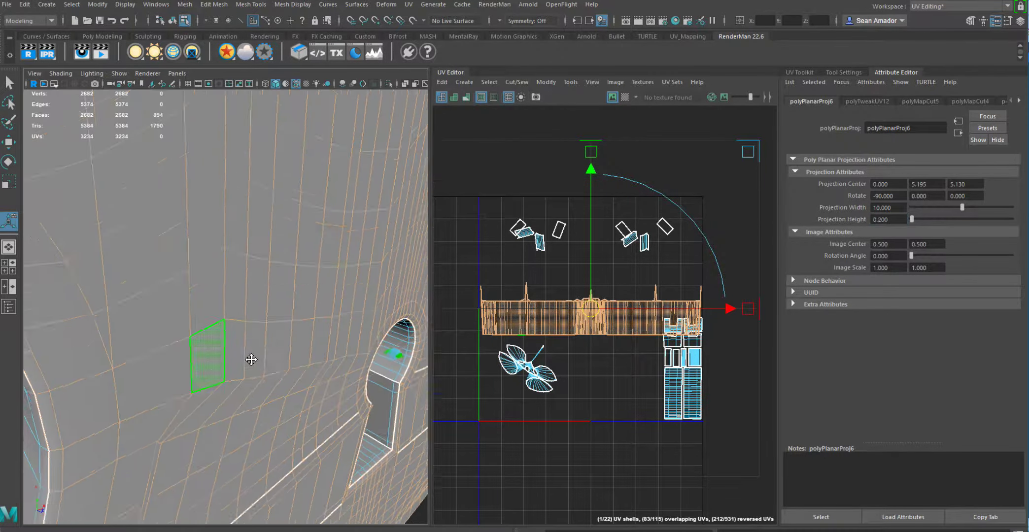
mouse_move(248, 353)
left_mouse_down("alt")
mouse_move(272, 365)
mouse_move(256, 361)
left_mouse_up("alt")
scroll(315, 311, "down", 10)
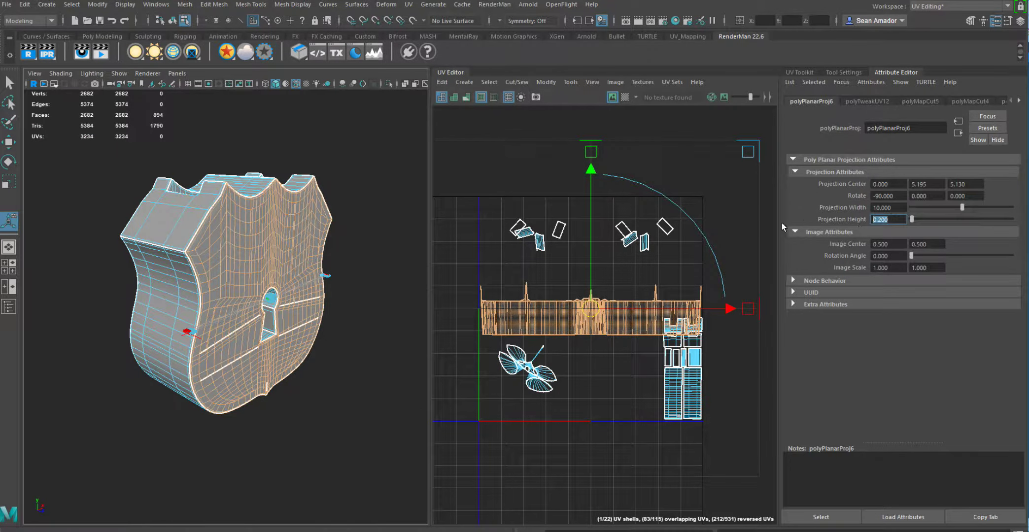
Step: Set the front projection's height to 10 and its X rotation to 0 so it faces the front of the lock
type("10")
key("Return")
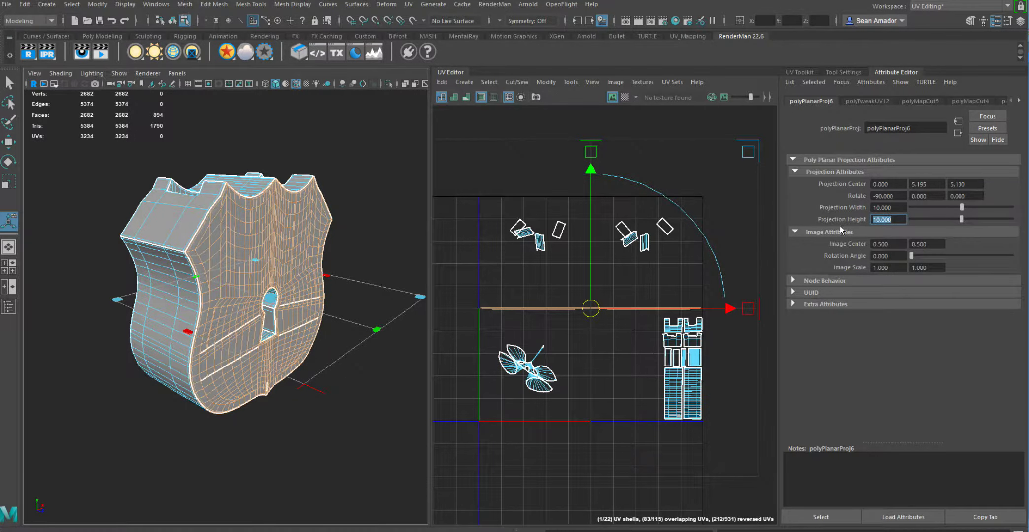
left_click_drag(898, 196, 831, 196)
type("0")
key("Return")
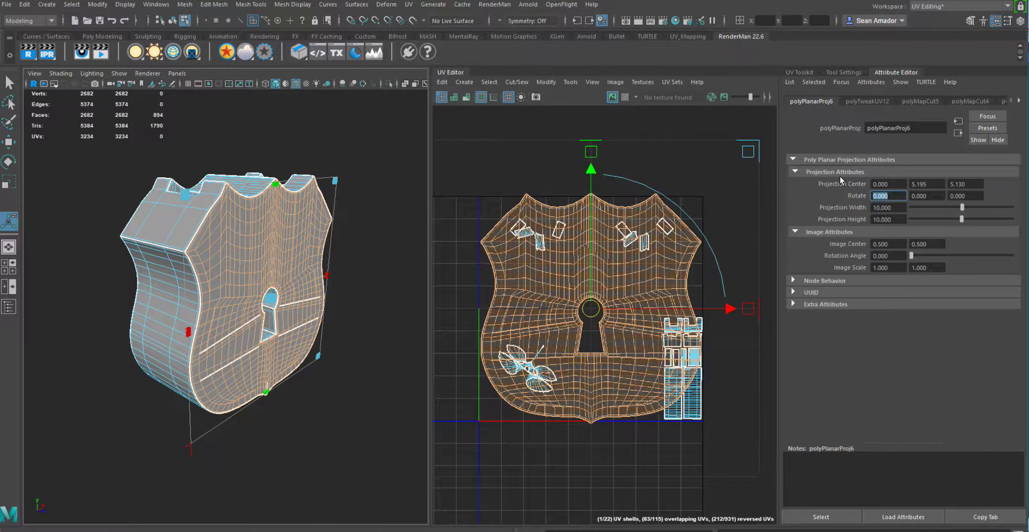
left_click_drag(242, 250, 284, 199, "alt")
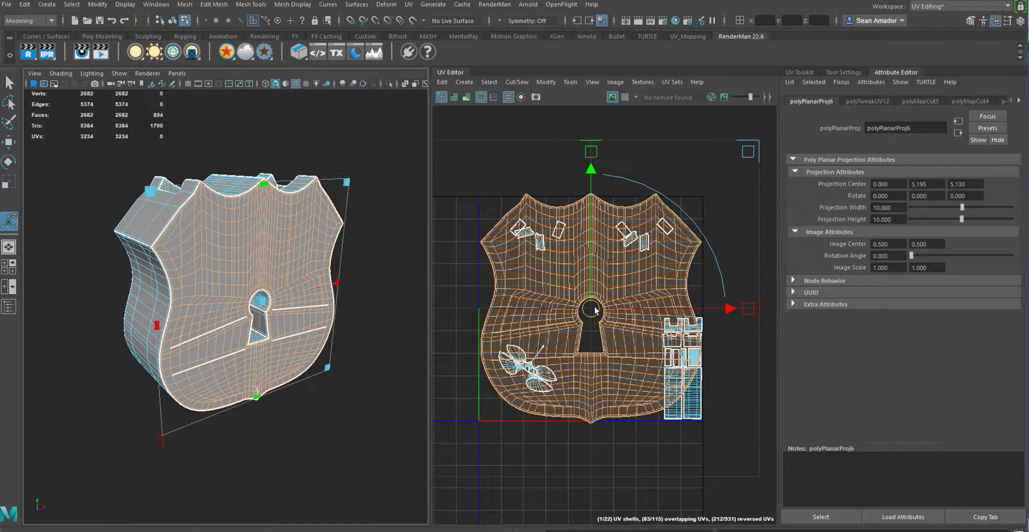
Step: Move the front UV shell left out of the 0–1 UV tile, to an image center of about -0.547, 0.481
left_click_drag(591, 307, 492, 329)
middle_click_drag(510, 325, 612, 306, "alt")
scroll(612, 306, "down", 1)
left_click_drag(593, 306, 478, 294)
middle_click_drag(529, 300, 578, 302, "alt")
Step: Select the faces along the back of the lock base, excluding the thick middle of its sides
left_click_drag(200, 271, 315, 250, "alt")
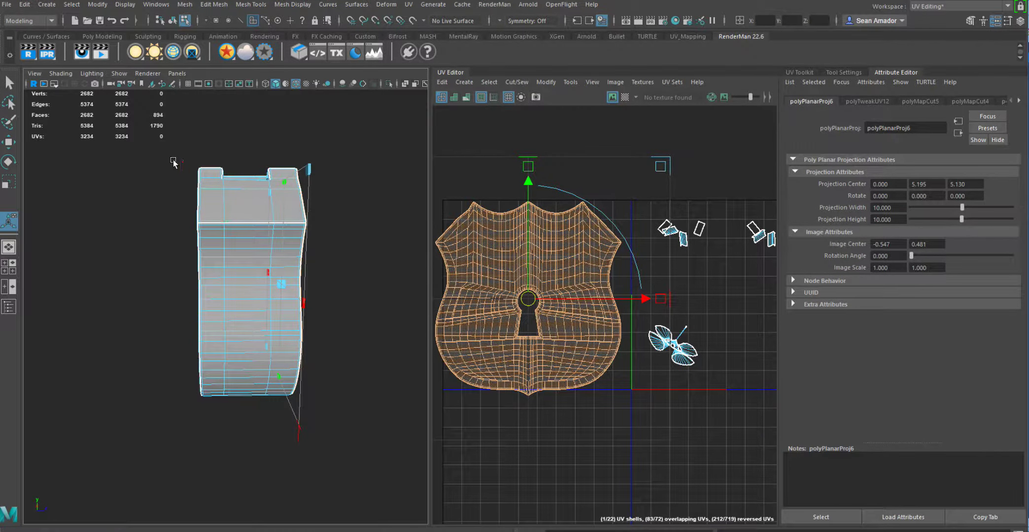
left_click_drag(153, 141, 211, 435)
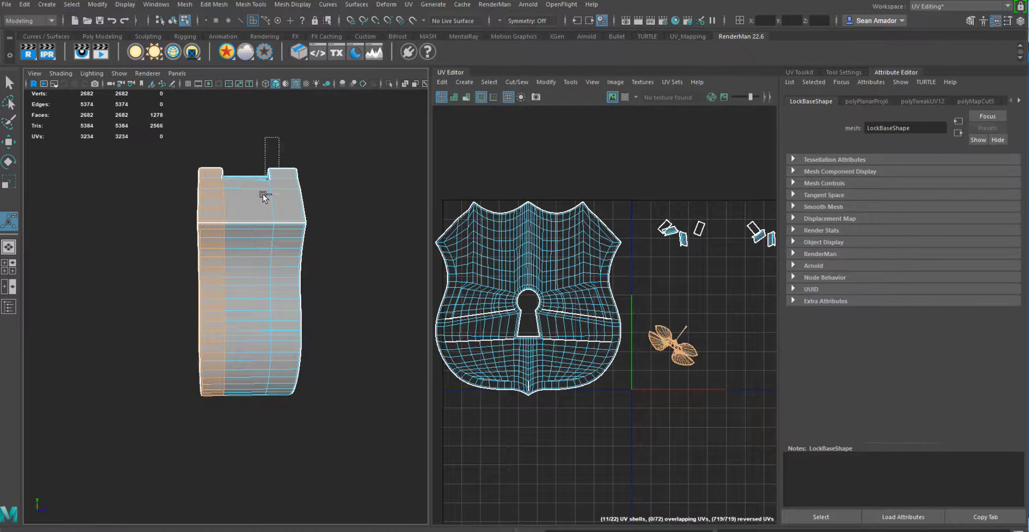
left_click_drag(255, 223, 211, 453, "ctrl")
left_click_drag(264, 316, 289, 321, "alt")
scroll(291, 296, "up", 6)
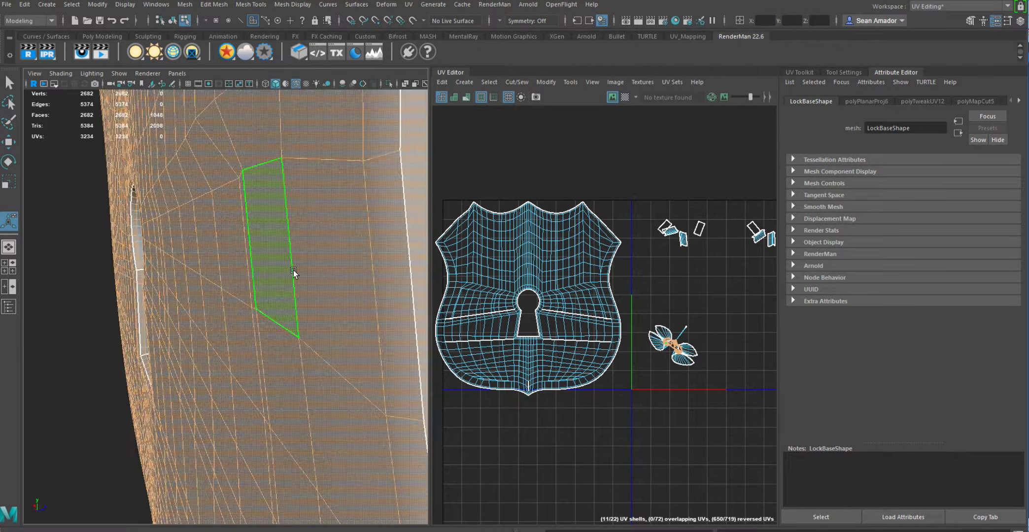
Step: Remove the outer side edge loop and the keyhole's inner wall faces from the back face selection
scroll(293, 270, "down", 3)
double_click(280, 120, "ctrl")
left_click_drag(143, 246, 268, 318, "alt")
scroll(295, 301, "up", 3)
left_click(316, 294, "ctrl")
scroll(327, 299, "down", 6)
left_click_drag(337, 304, 304, 262, "alt")
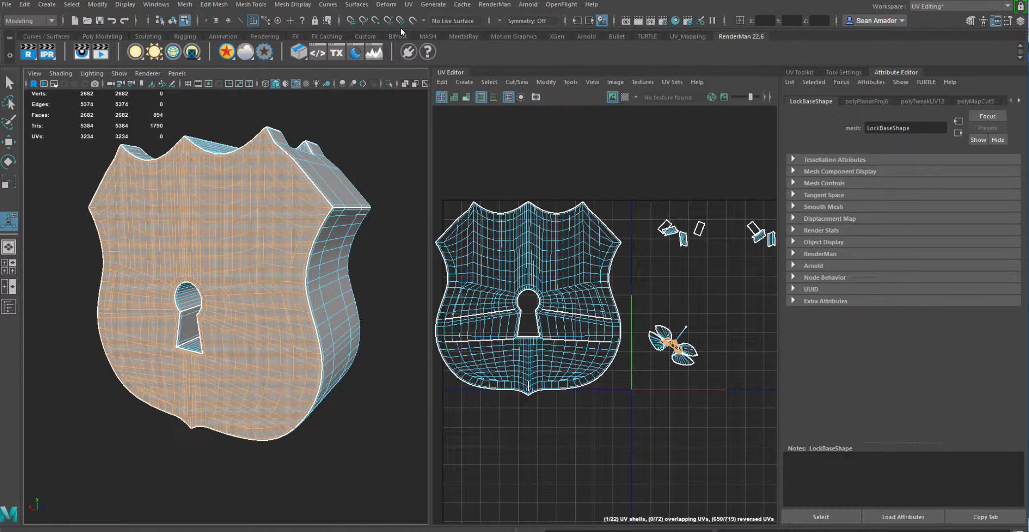
Step: Apply a Planar UV projection to the selected back faces and set its X rotation to 0
left_click(408, 5)
left_click(433, 133)
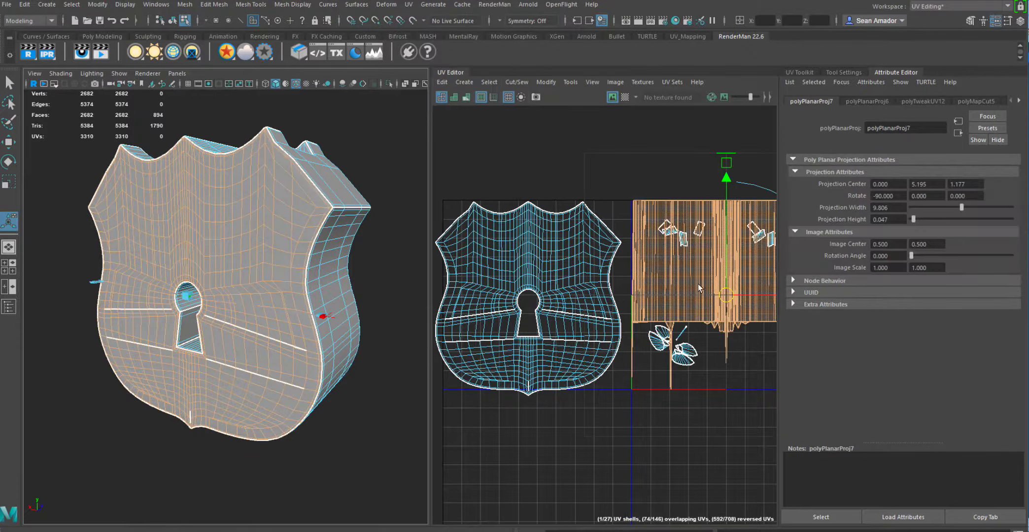
scroll(262, 324, "up", 3)
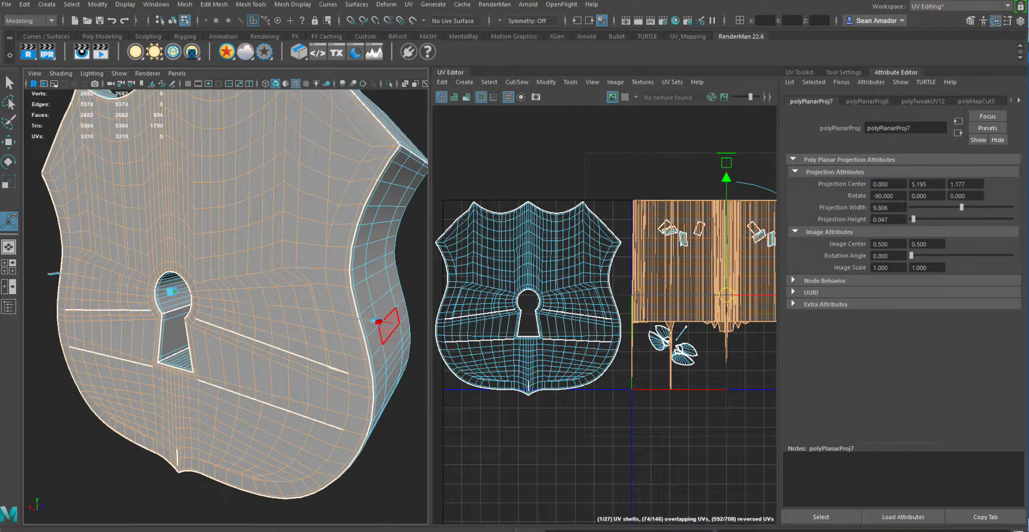
type("0")
key("Return")
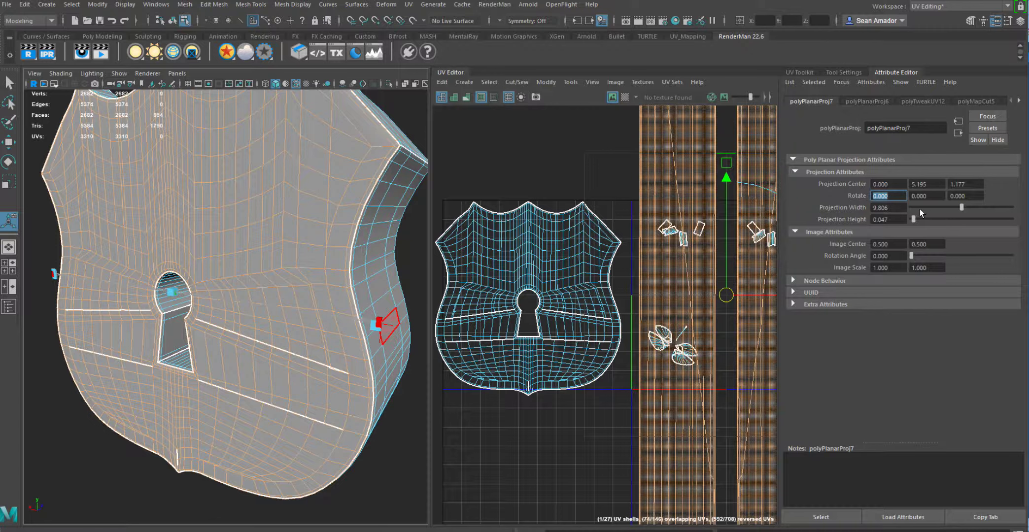
Step: Set the projection width and height of the back face projection to 10
left_click_drag(900, 208, 728, 214)
type("10")
key("Tab")
type("10")
key("Tab")
middle_click_drag(626, 319, 638, 267, "alt")
scroll(638, 273, "down", 1)
Step: Move the back UV shell directly below the front UV shell, then deselect it
key("w")
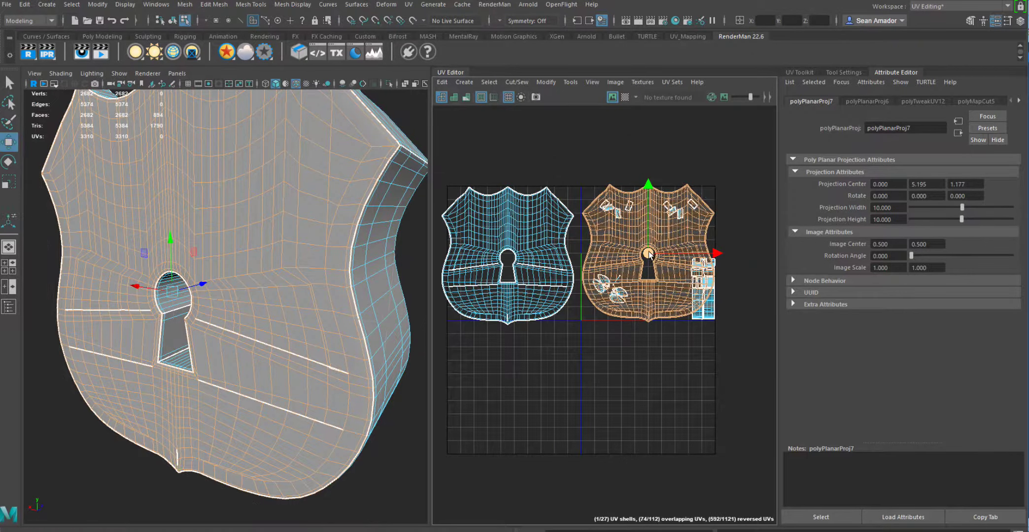
left_click_drag(648, 253, 508, 405)
left_click(631, 348)
Step: Select all the inner wall faces of the keyhole, including its round upper part and lower slot
right_click_drag(622, 290, 586, 274)
left_click(621, 292)
middle_click_drag(174, 333, 229, 330, "alt")
scroll(234, 328, "up", 5)
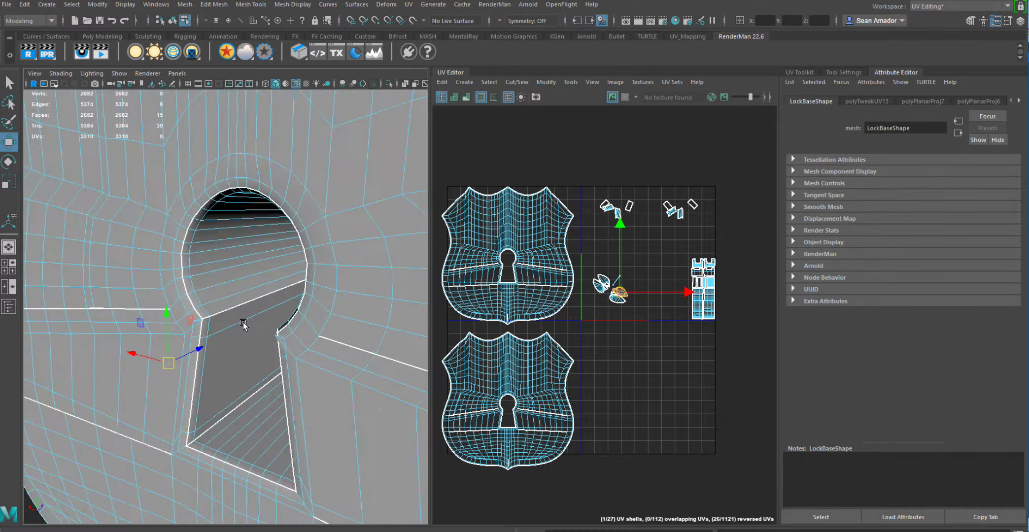
right_click_drag(232, 256, 241, 288)
left_click(236, 291)
double_click(238, 308, "shift")
left_click_drag(285, 329, 115, 322, "alt")
left_click(200, 309, "shift")
double_click(199, 301, "shift")
left_click_drag(221, 329, 190, 336, "alt")
double_click(363, 317, "shift")
left_click_drag(363, 316, 289, 301, "alt")
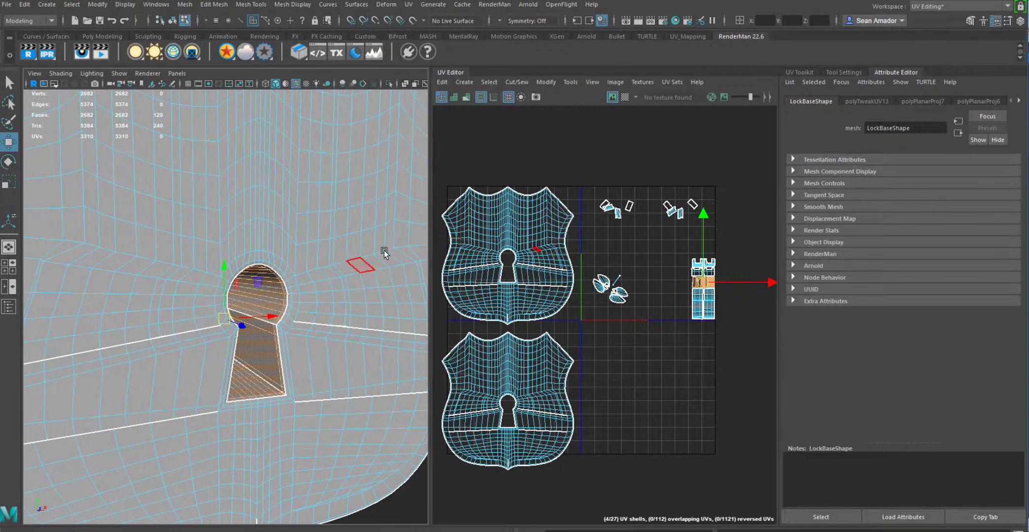
Step: Apply a Planar UV projection to the selected keyhole inner wall faces
left_click(408, 4)
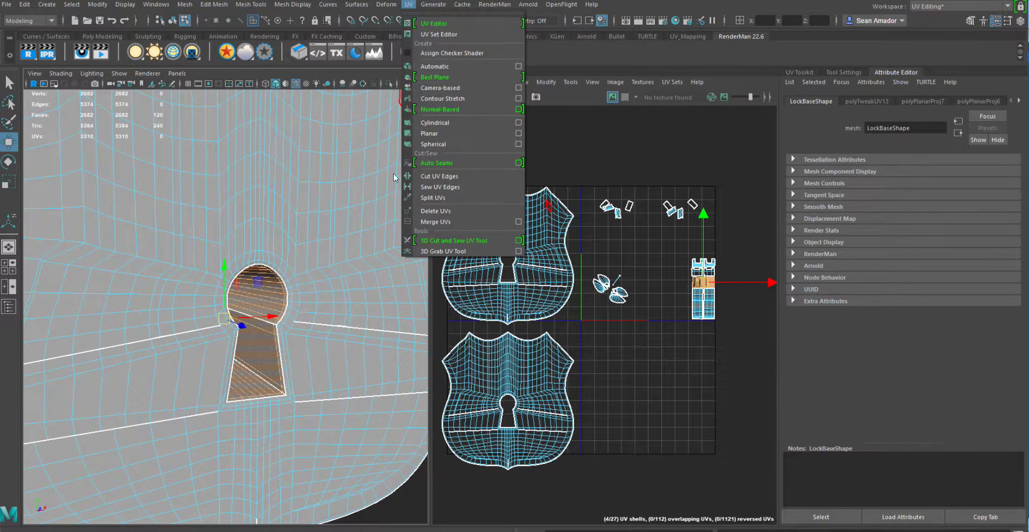
left_click(444, 133)
middle_click_drag(592, 282, 544, 290, "alt")
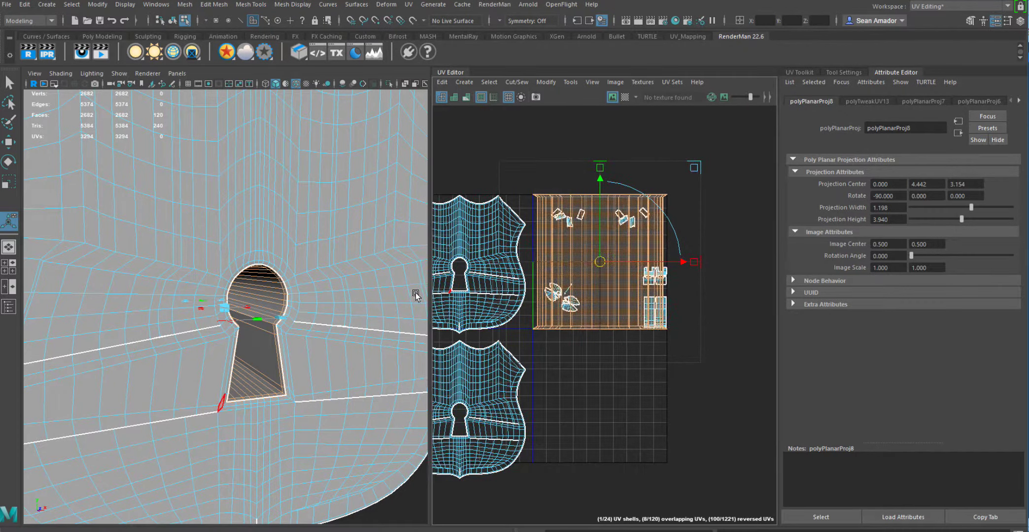
left_click_drag(406, 294, 340, 276, "alt")
right_click_drag(207, 251, 254, 248, "alt")
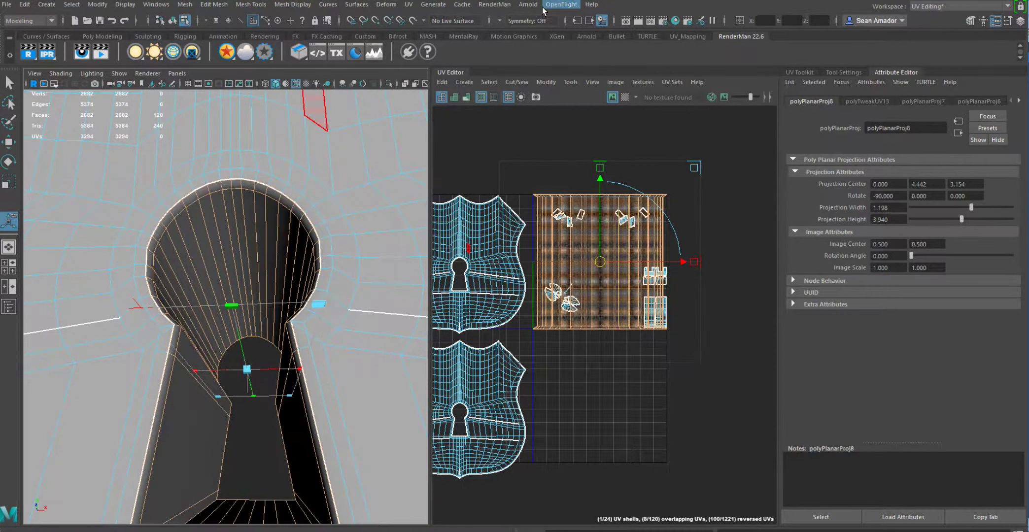
Step: Cut a UV seam along the top centre edge of the keyhole's inner wall with the 3D Cut and Sew UV Tool
left_click(409, 5)
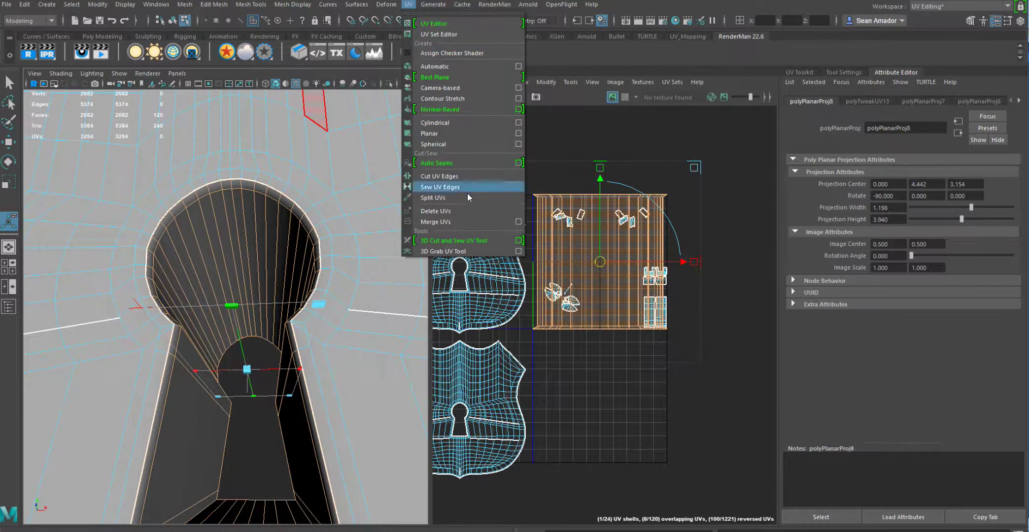
left_click(450, 240)
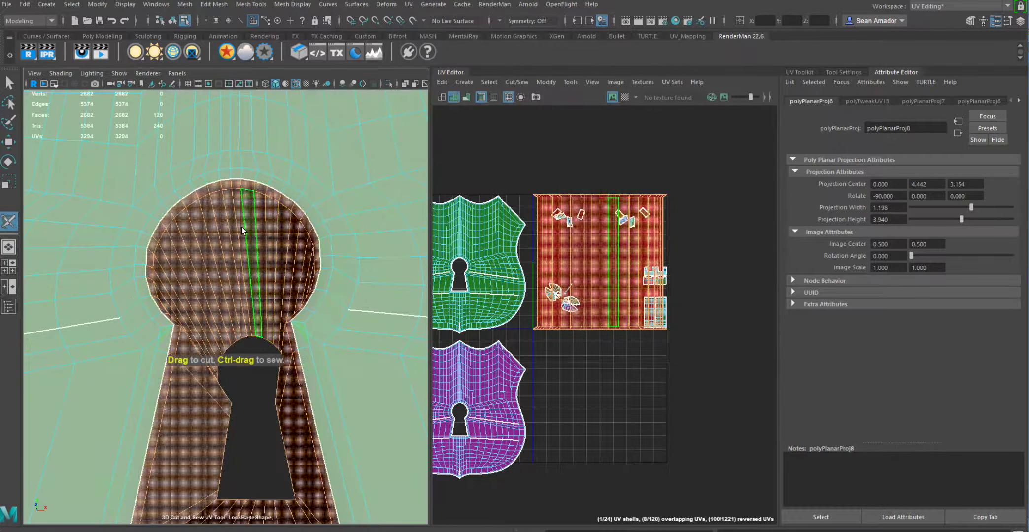
mouse_move(234, 221)
right_mouse_down("shift")
mouse_move(237, 192)
mouse_move(237, 247)
mouse_move(218, 213)
mouse_move(237, 229)
mouse_move(238, 213)
right_mouse_up("shift")
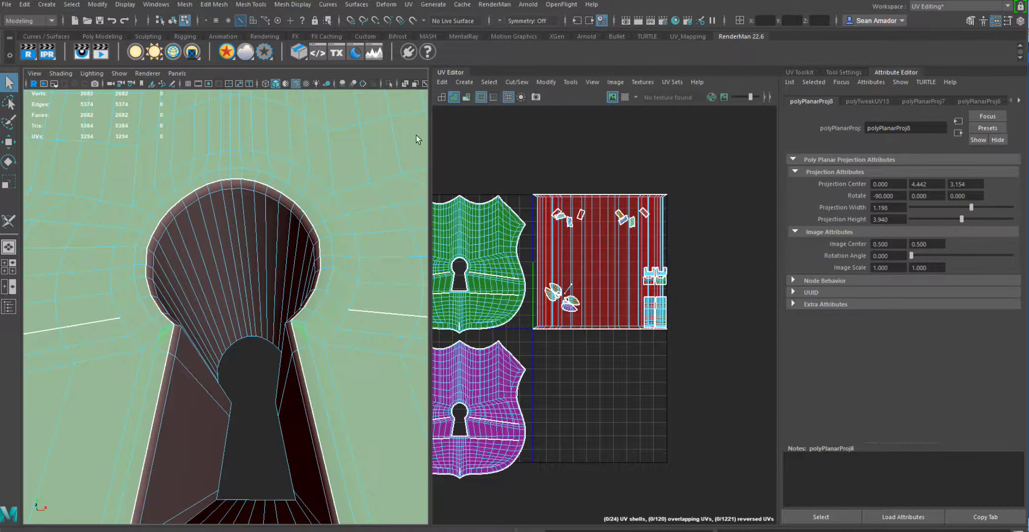
left_click(408, 4)
left_click(451, 241)
mouse_move(234, 214)
left_mouse_down()
mouse_move(239, 239)
mouse_move(246, 215)
left_mouse_up()
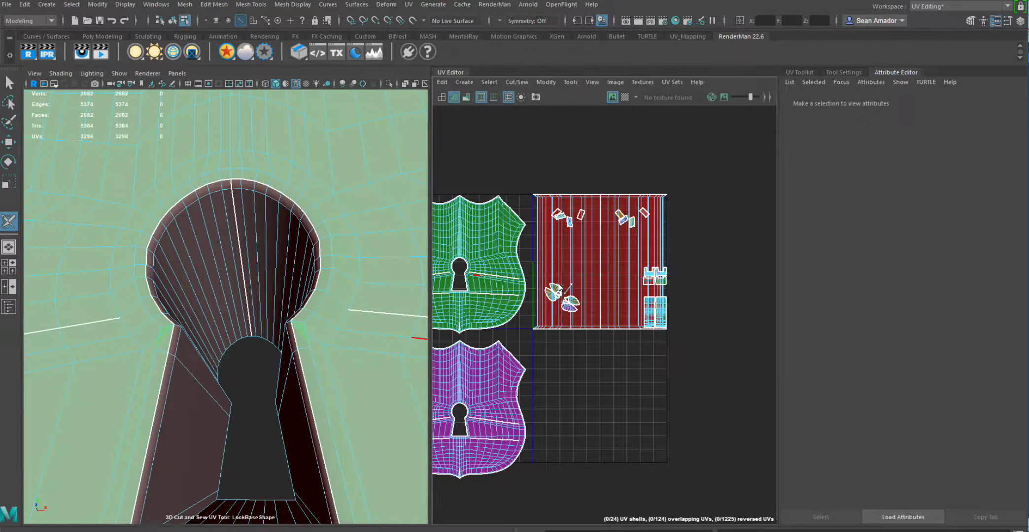
Step: Select the UV shell of the keyhole's inner wall and unfold it
right_click_drag(555, 284, 562, 251)
right_click(598, 267)
key("q")
key("w")
left_click(598, 266)
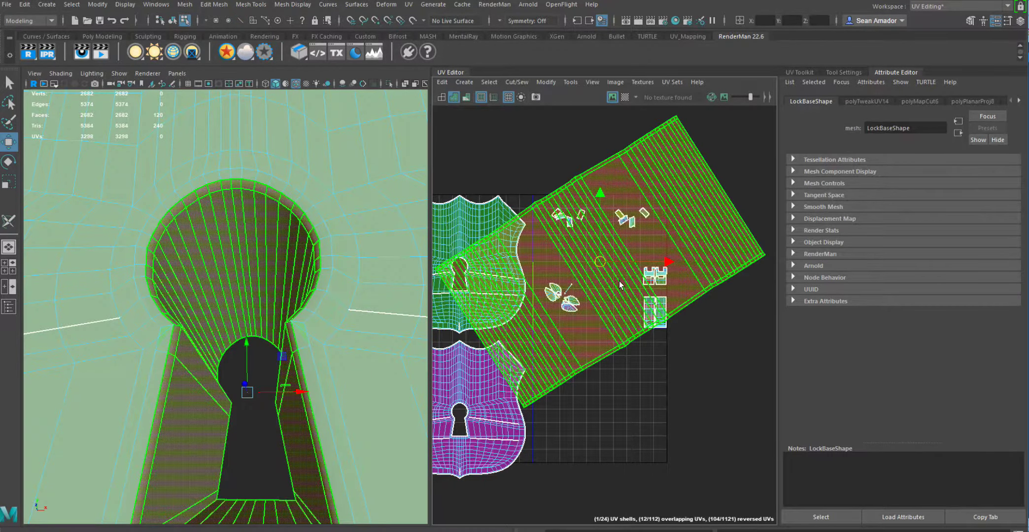
Step: Rotate the unfolded keyhole wall shell roughly upright and move it clear of the front and back shells
key("e")
left_click_drag(638, 223, 606, 196)
key("w")
left_click_drag(599, 264, 632, 319)
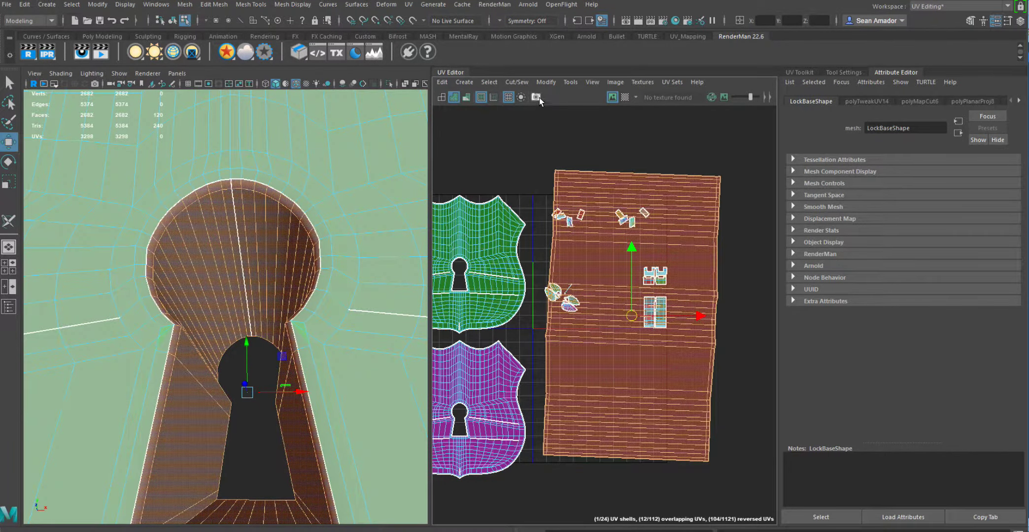
Step: Try flipping the UVs of the keyhole wall shell, and flip them back
left_click(545, 82)
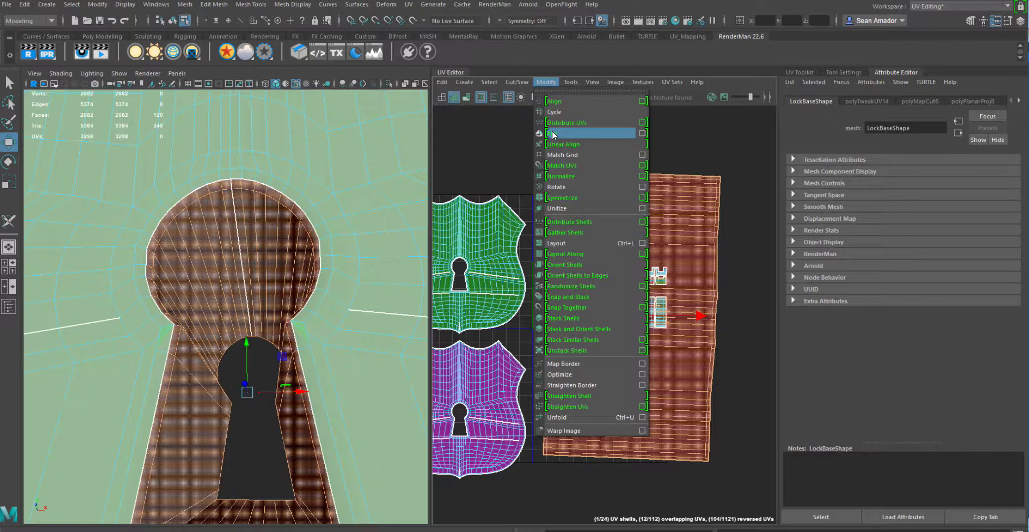
left_click(552, 132)
left_click(731, 397)
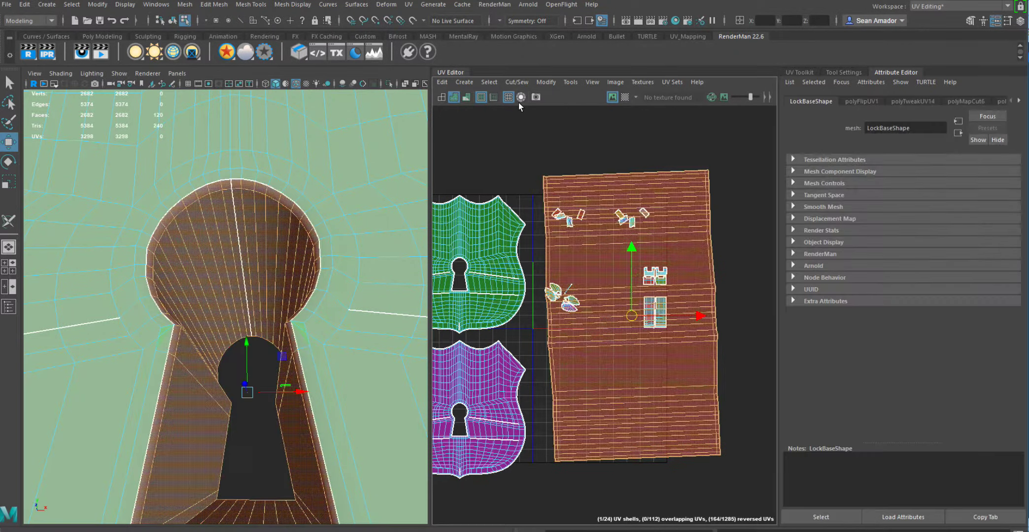
left_click(545, 83)
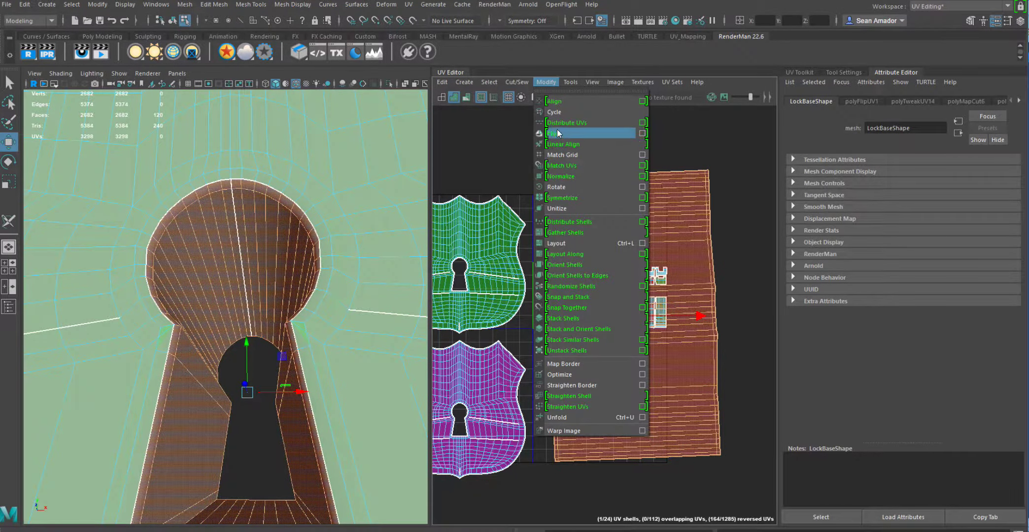
left_click(557, 132)
left_click(686, 250)
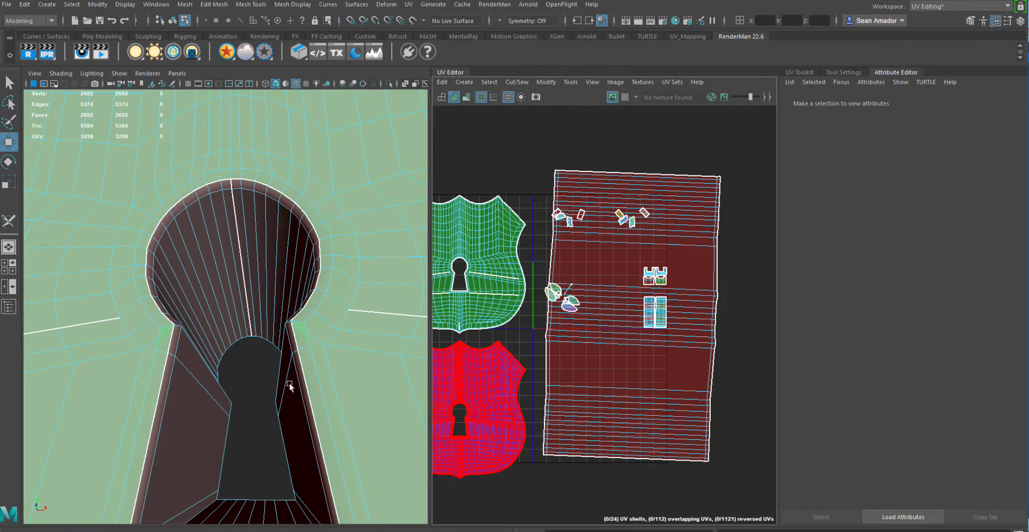
Step: Select the keyhole's inner wall shell on the model and reverse its normals
mouse_move(232, 274)
left_mouse_down("alt")
mouse_move(246, 245)
mouse_move(248, 268)
mouse_move(267, 226)
mouse_move(243, 260)
left_mouse_up("alt")
scroll(271, 222, "down", 5)
right_click_drag(204, 255, 243, 256)
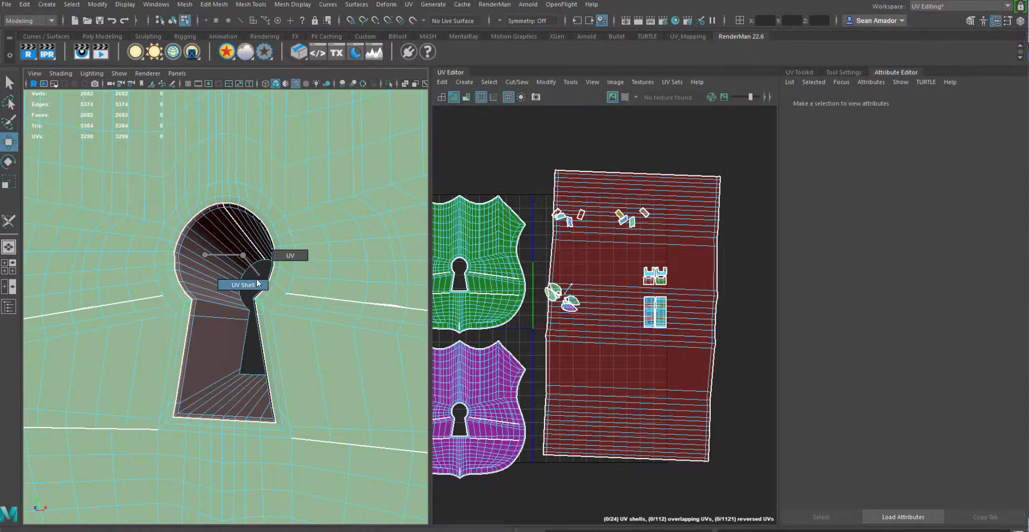
left_click(212, 258)
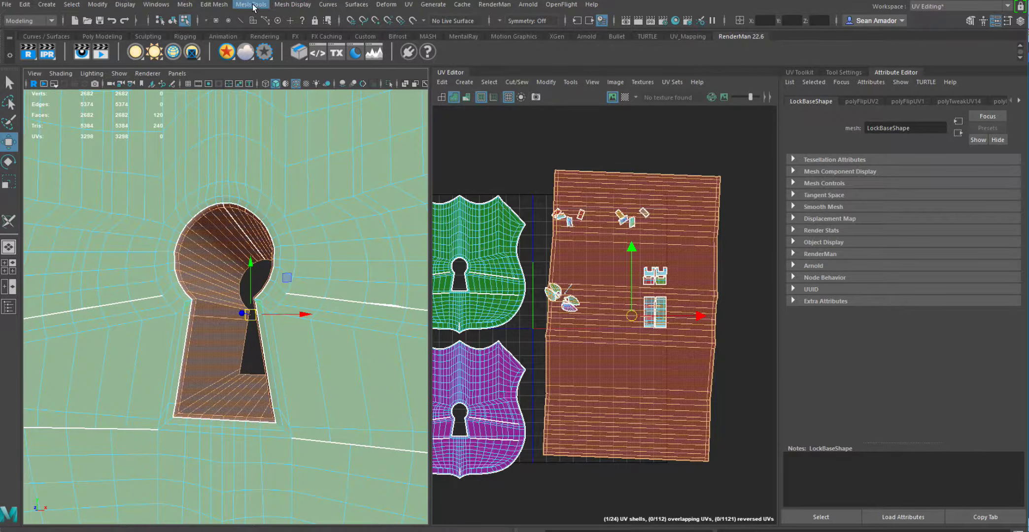
left_click(184, 4)
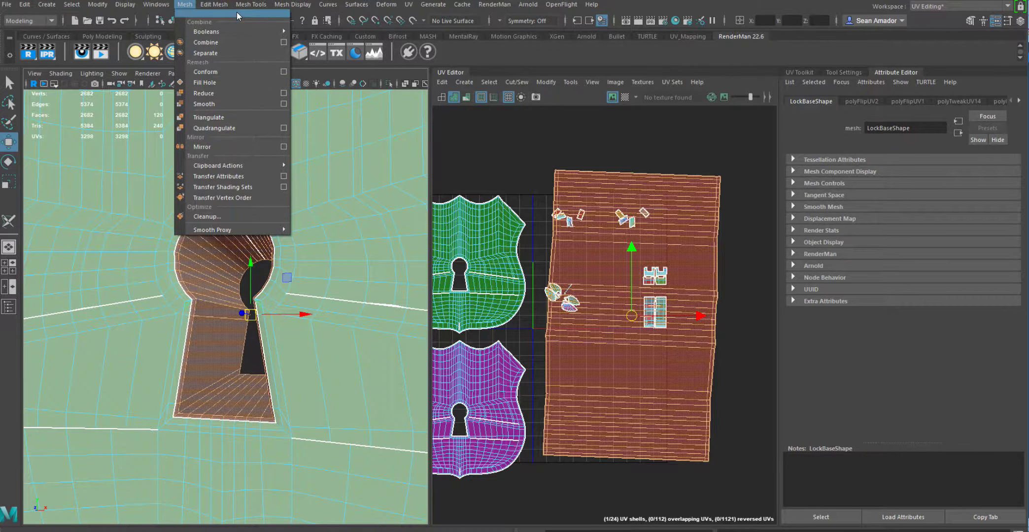
mouse_move(291, 6)
left_click(299, 53)
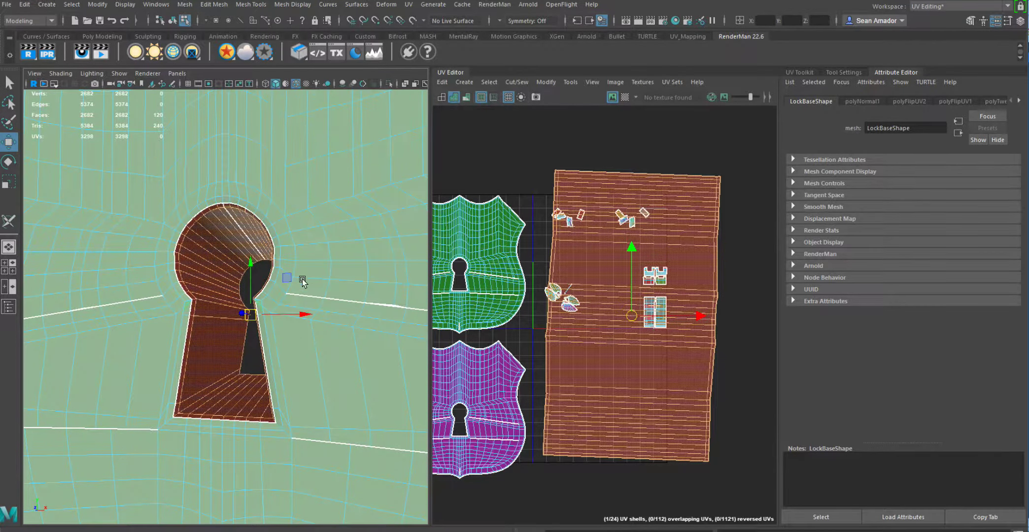
left_click(245, 287)
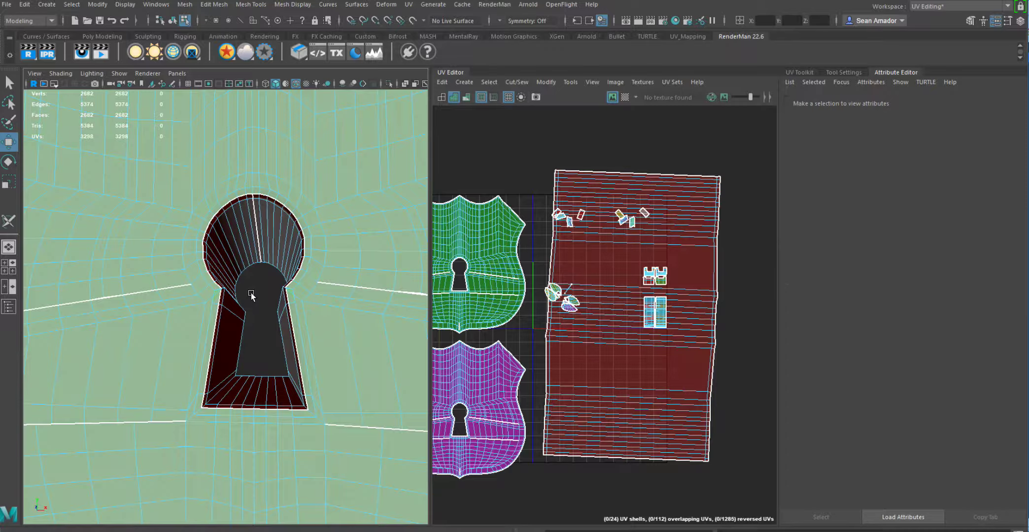
Step: Select the keyhole wall's UV shell and flip its UVs
middle_click_drag(252, 292, 232, 295, "alt")
left_click(594, 358)
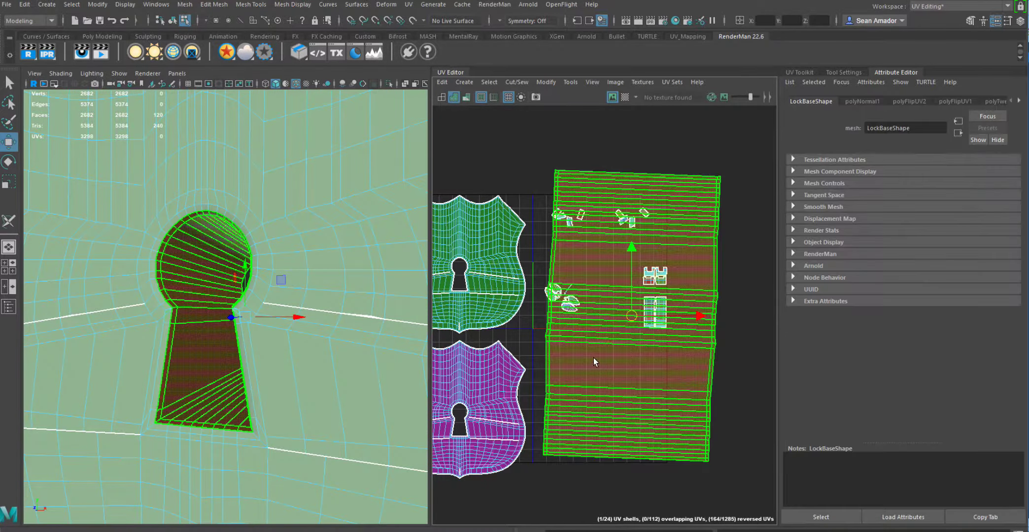
left_click(547, 82)
left_click(560, 132)
left_click(537, 256)
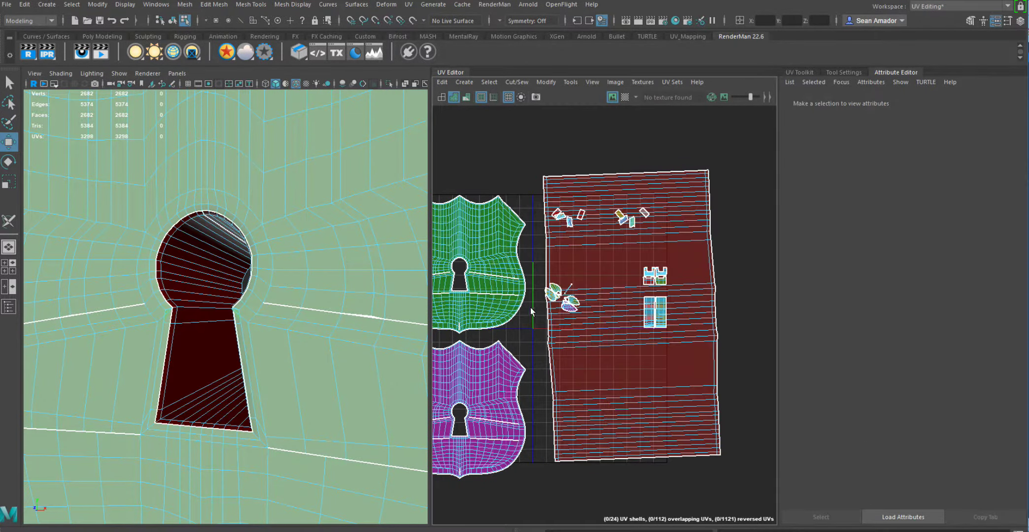
Step: Reverse the normals of the keyhole's inner wall back to their original direction
left_click(204, 326)
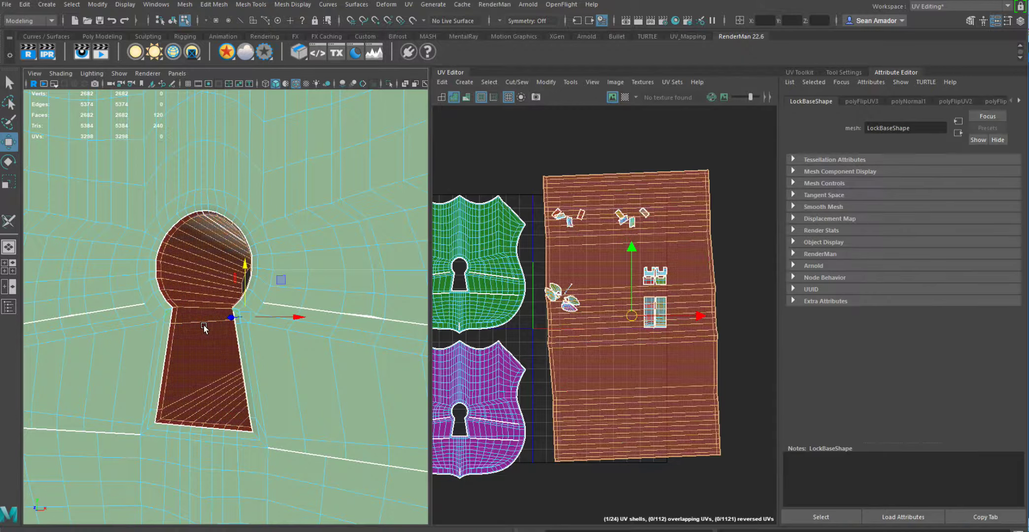
left_click(187, 3)
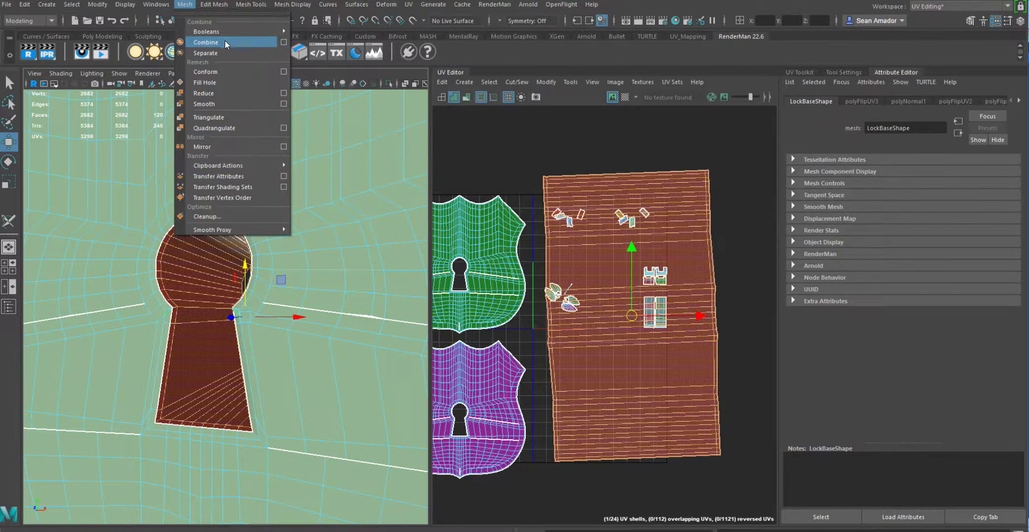
mouse_move(295, 5)
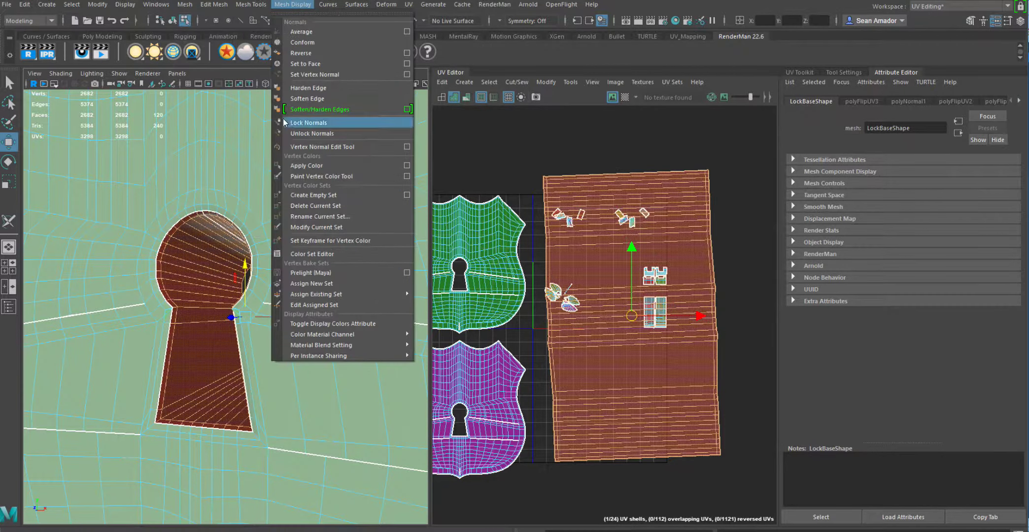
left_click(302, 52)
left_click_drag(203, 283, 225, 295, "alt")
left_click(258, 278)
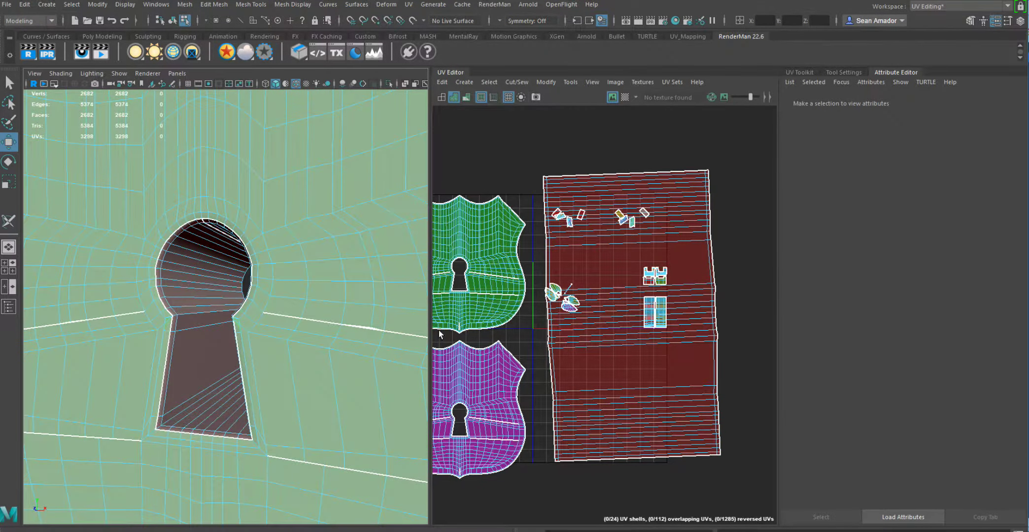
Step: Cut a UV seam along the left corner edge where the keyhole's round wall meets the lower slot
left_click(639, 371)
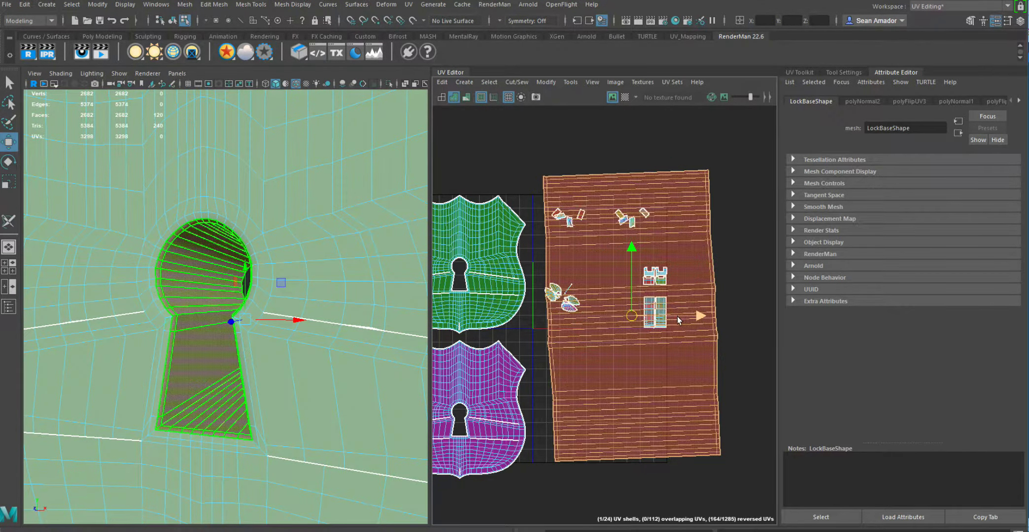
mouse_move(676, 316)
left_mouse_down()
mouse_move(690, 315)
mouse_move(677, 316)
left_mouse_up()
left_click_drag(308, 270, 218, 298, "alt")
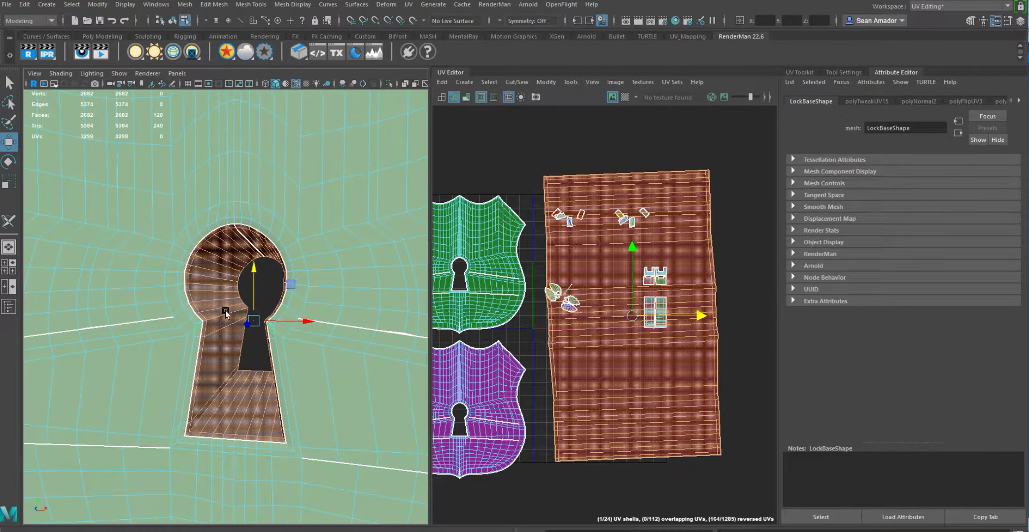
left_click(408, 5)
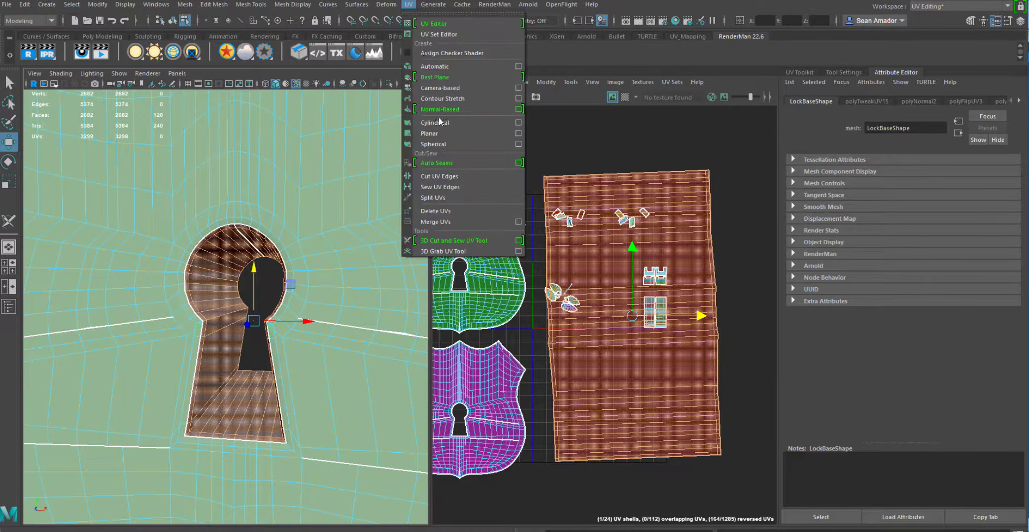
left_click(432, 240)
right_click_drag(221, 317, 220, 233)
key("q")
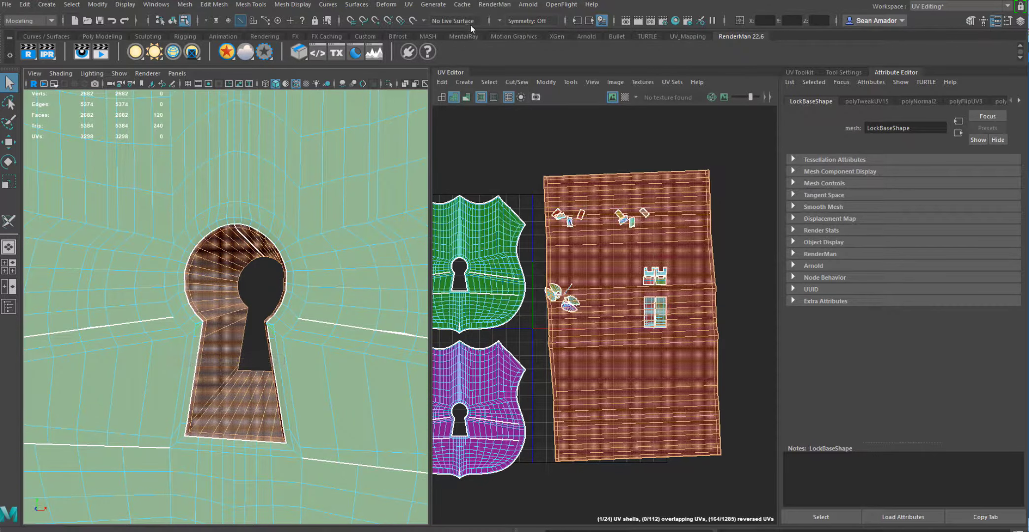
key("y")
double_click(213, 314)
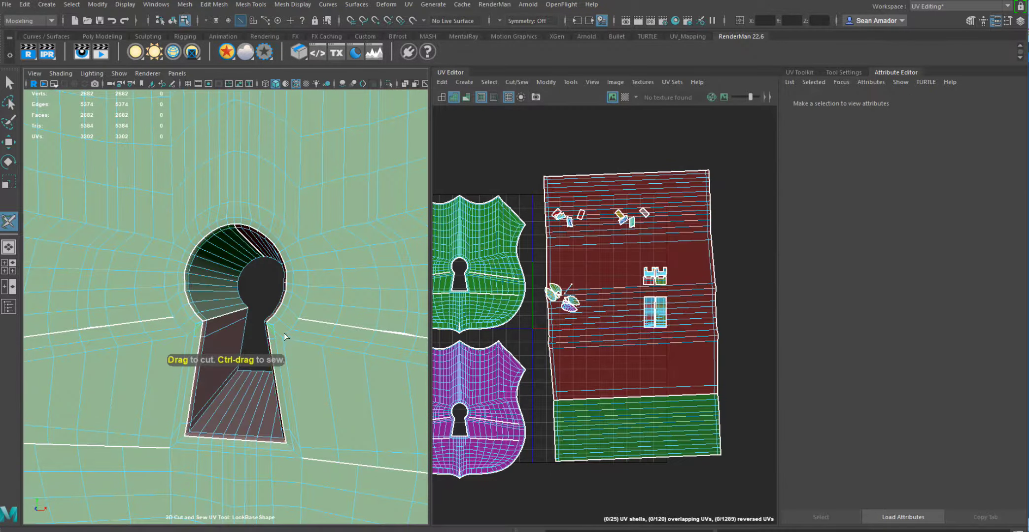
Step: Cut the matching seam at the keyhole's right corner edge and sew the seam at the top centre of the round wall
left_click_drag(284, 332, 270, 250, "alt")
double_click(320, 312)
double_click(267, 230, "ctrl")
Step: Select the UV shell of the keyhole's round upper wall and unfold it
right_click_drag(615, 340, 588, 317, "shift")
key("q")
left_click(629, 341)
left_click(598, 417)
key("ctrl+u")
Step: Move the unfolded round wall shell below the other UV shells, clear of the lower slot's shell
scroll(638, 318, "down", 3)
key("w")
left_click_drag(641, 279, 660, 426)
middle_click_drag(659, 427, 625, 333, "alt")
right_click_drag(624, 332, 663, 317, "alt")
left_click_drag(628, 398, 626, 420)
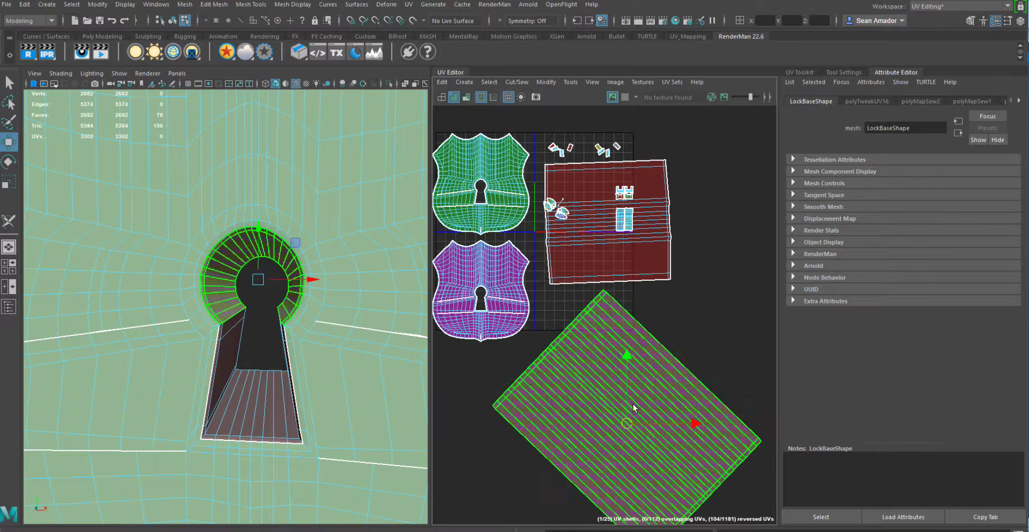
Step: Deselect the shell, change the UV shading display, and turn on the UV distortion display to check the shells
left_click(684, 321)
middle_click_drag(613, 313, 621, 313, "alt")
left_click(453, 98)
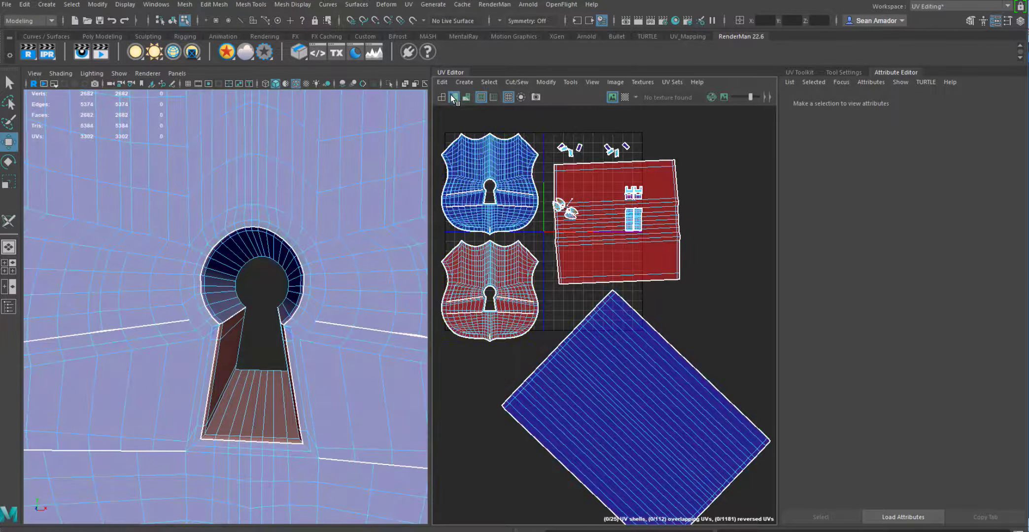
left_click(465, 97)
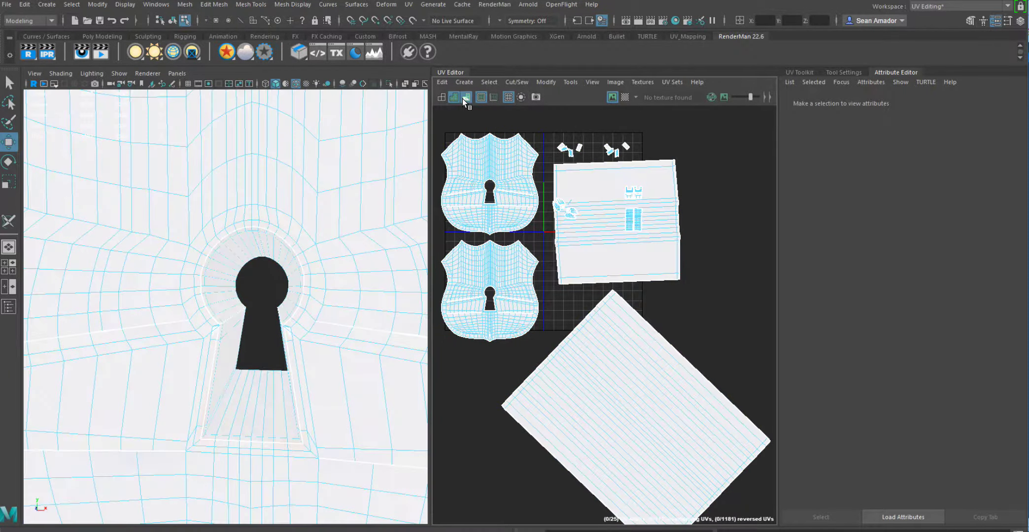
Step: Turn off the UV distortion display and unfold the reversed UV shell of the keyhole's lower slot
left_click(465, 97)
left_click(481, 97)
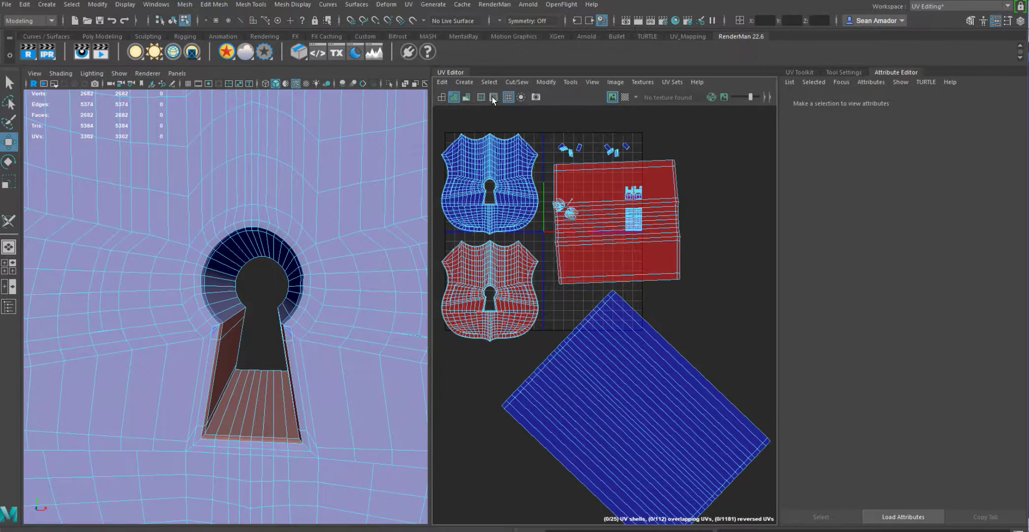
left_click(592, 240)
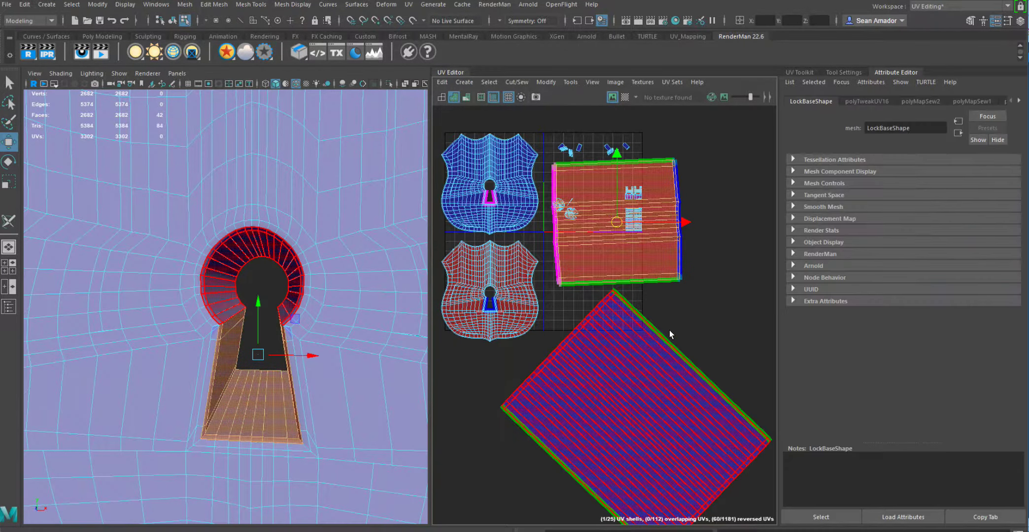
left_click(653, 326)
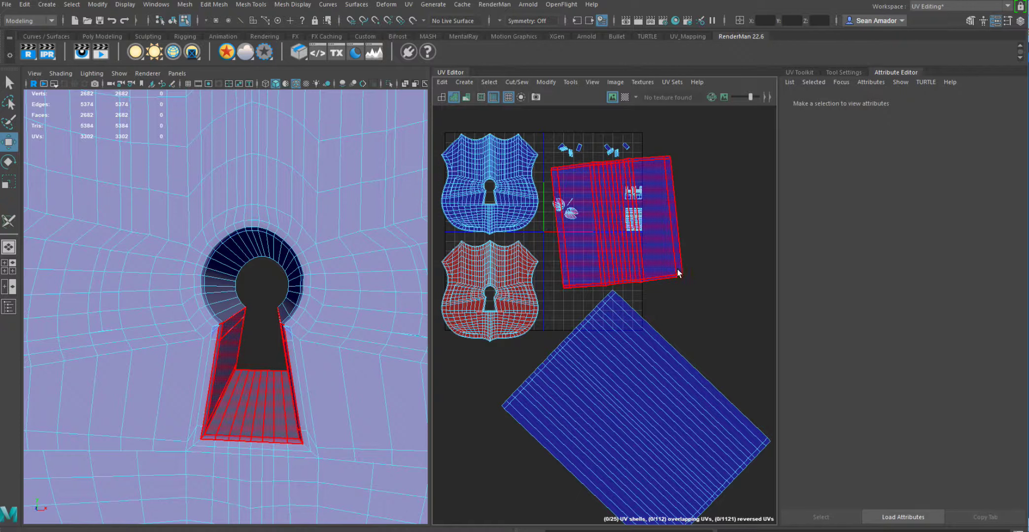
Step: Unfold the reversed lower shield shell, rotate it upright, and deselect it
scroll(670, 222, "down", 2)
left_click(547, 268)
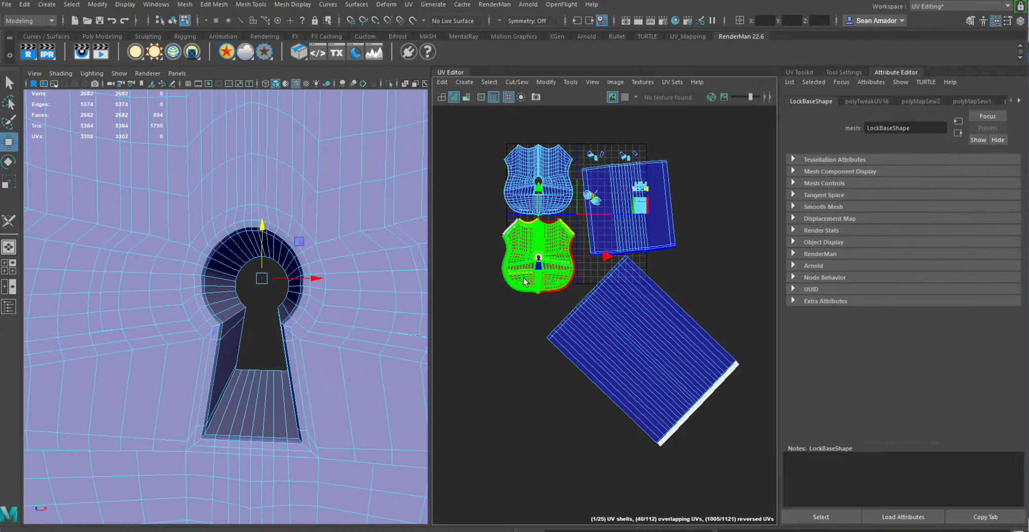
left_click(511, 336)
scroll(517, 342, "up", 2)
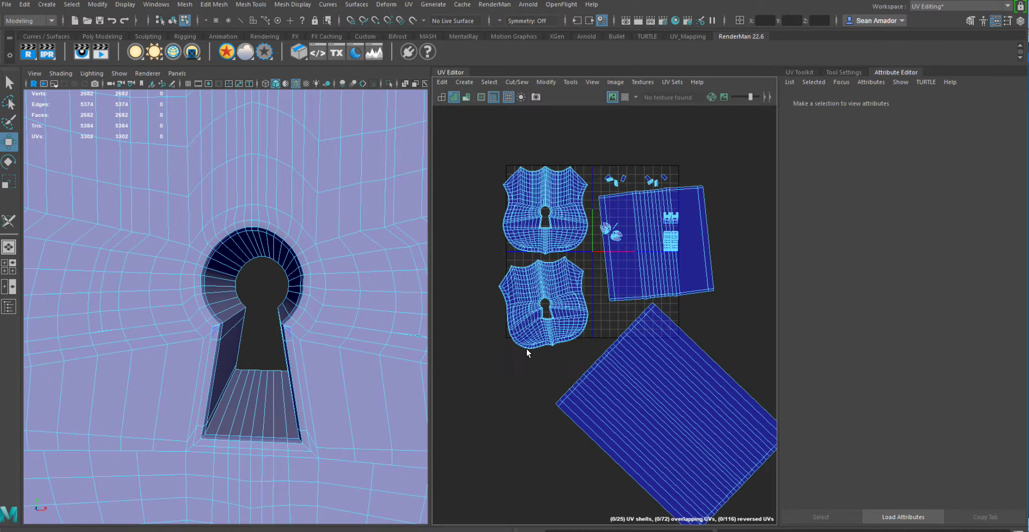
left_click(560, 315)
key("e")
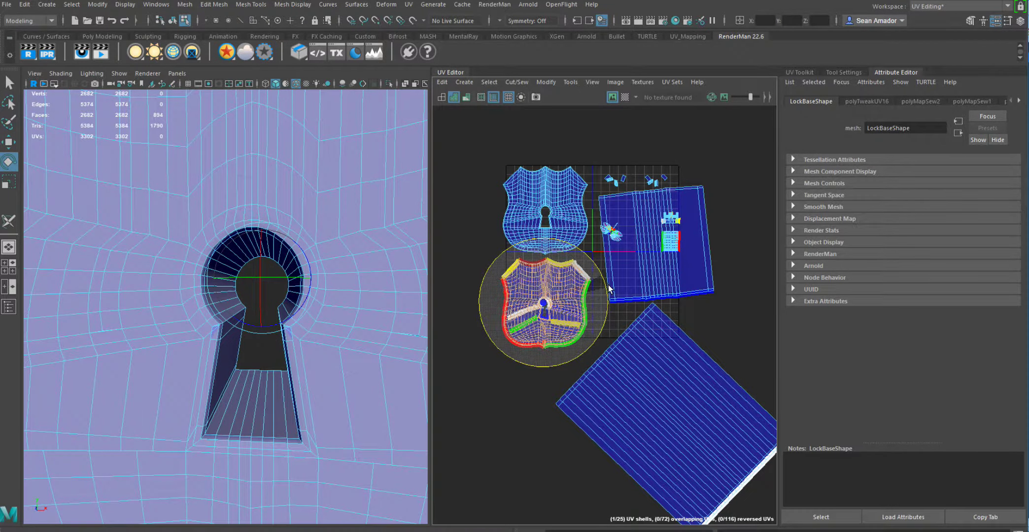
left_click_drag(608, 285, 607, 282)
left_click(525, 400)
scroll(527, 398, "up", 3)
middle_click_drag(556, 308, 515, 348, "alt")
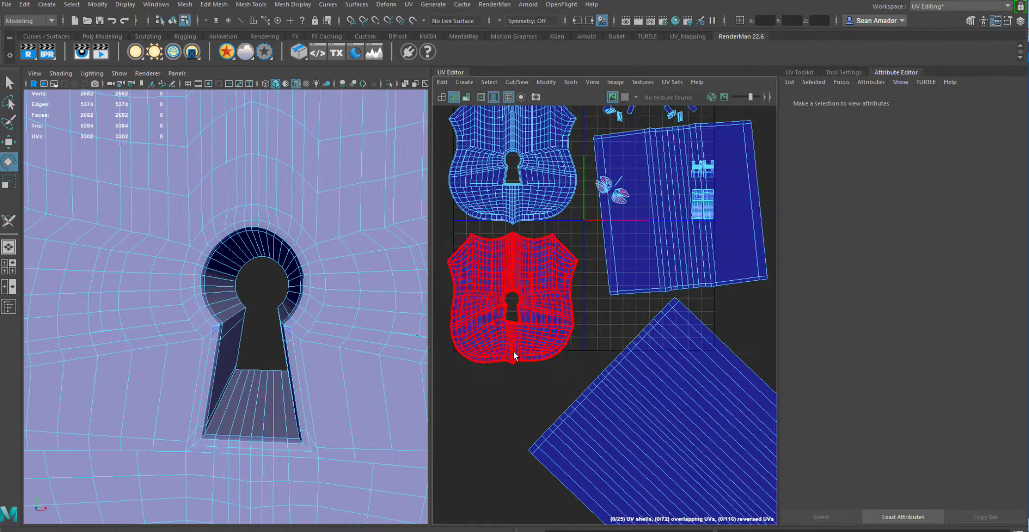
Step: Turn on the checker map display and inspect the checker pattern across the whole lock base
scroll(514, 350, "down", 1)
scroll(608, 247, "down", 3)
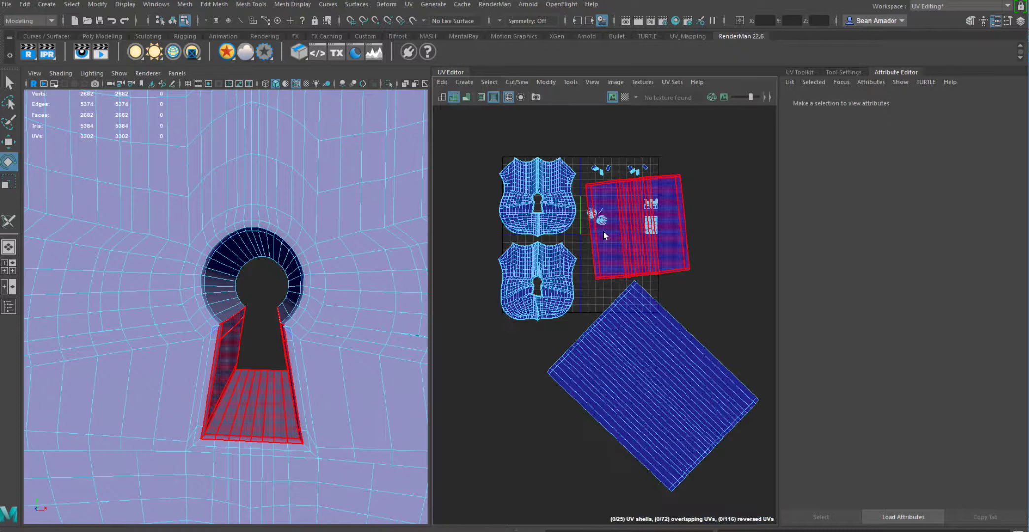
left_click(624, 97)
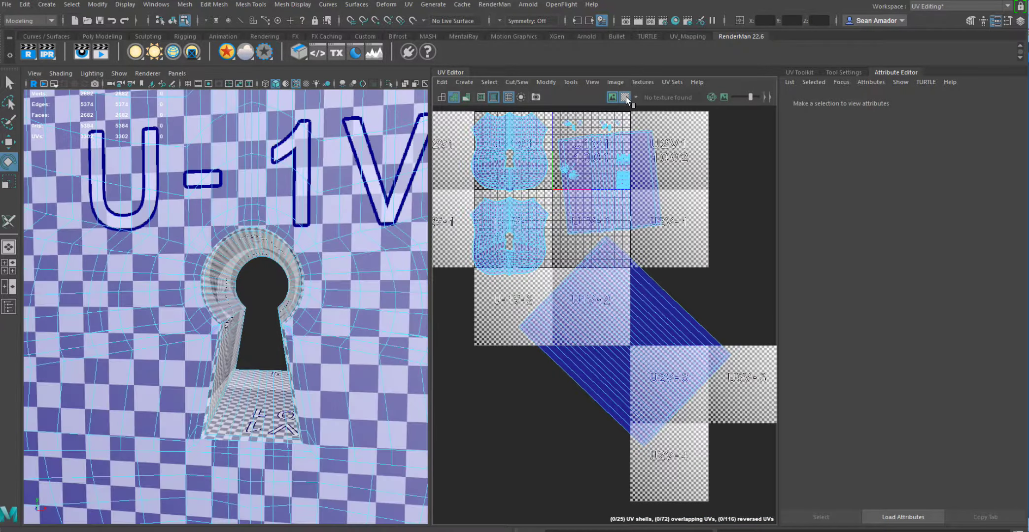
scroll(366, 286, "down", 5)
left_click_drag(365, 286, 345, 266, "alt")
left_click_drag(320, 350, 304, 287, "alt")
left_click_drag(266, 252, 254, 245, "alt")
middle_click_drag(591, 247, 591, 281, "alt")
Step: Select the two shield shells and compare their checker size and orientation on both faces of the lock
left_click(515, 277)
key("w")
left_click(516, 276)
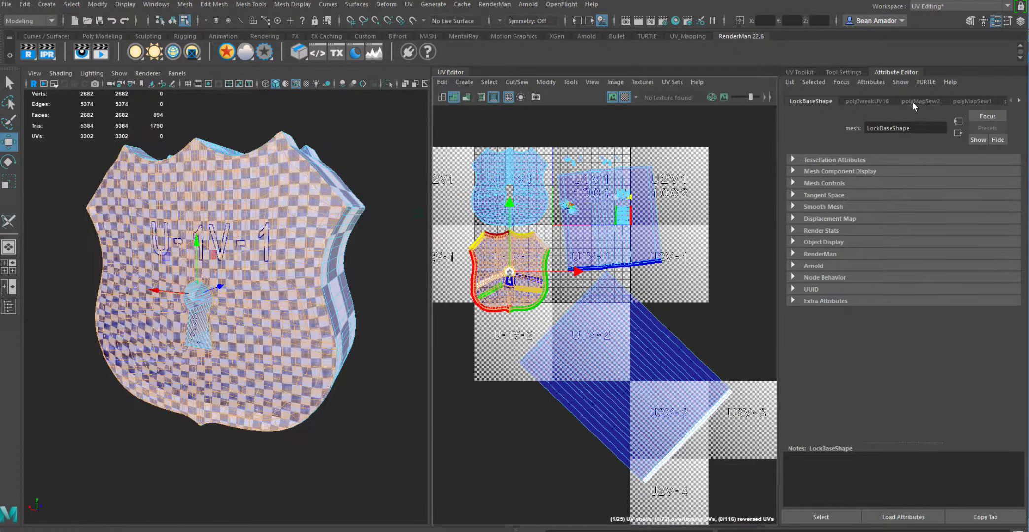
scroll(474, 210, "up", 3)
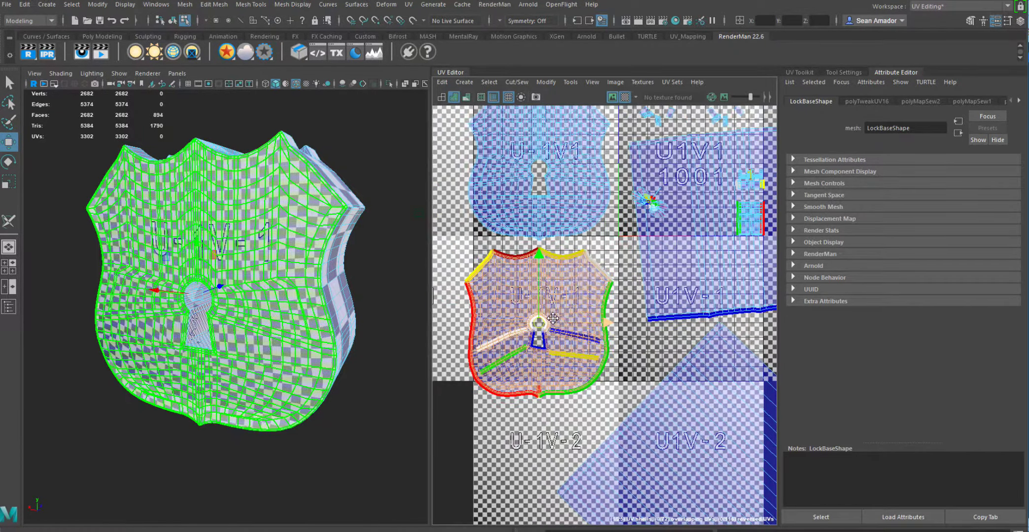
left_click(566, 206)
left_click(423, 351)
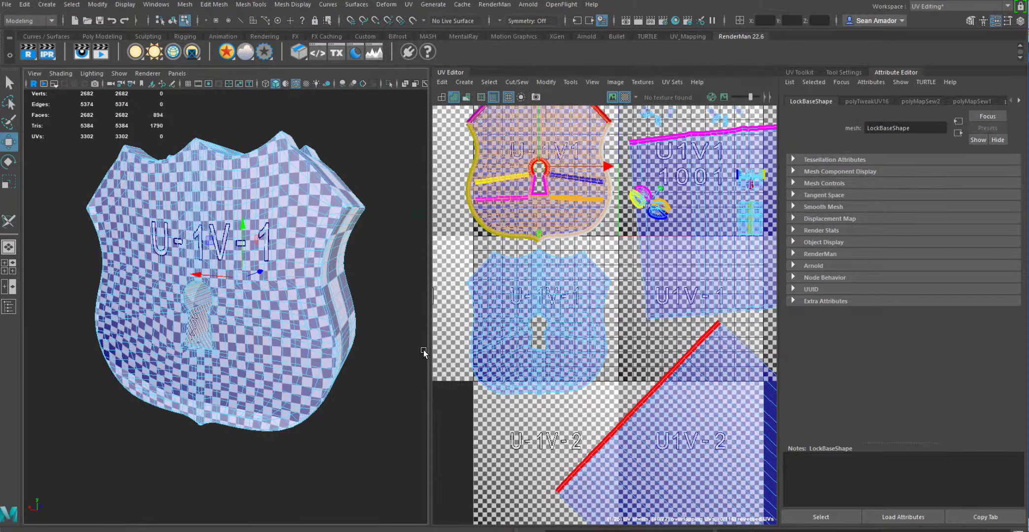
left_click(339, 335)
left_click_drag(277, 282, 143, 261, "alt")
left_click(323, 286)
left_click(228, 218, "shift")
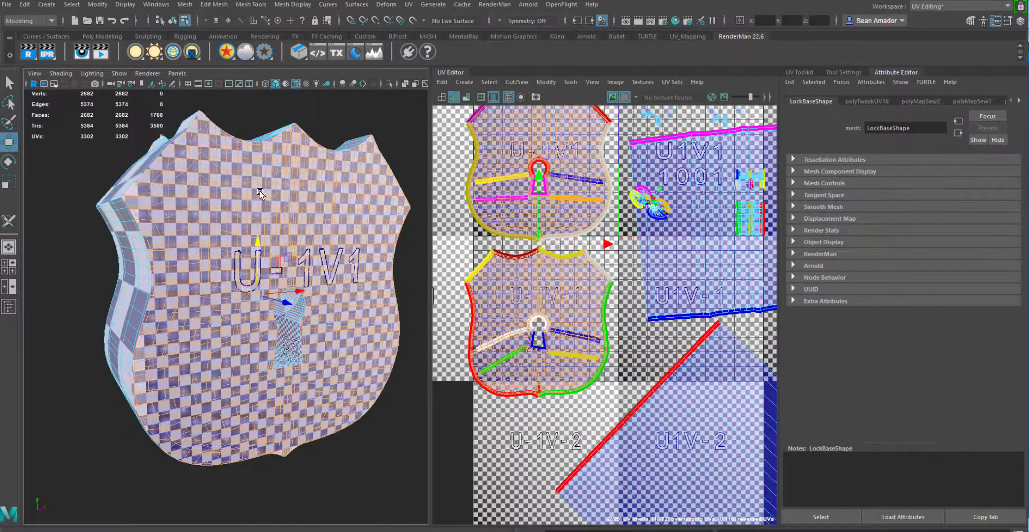
middle_click_drag(518, 206, 543, 245, "alt")
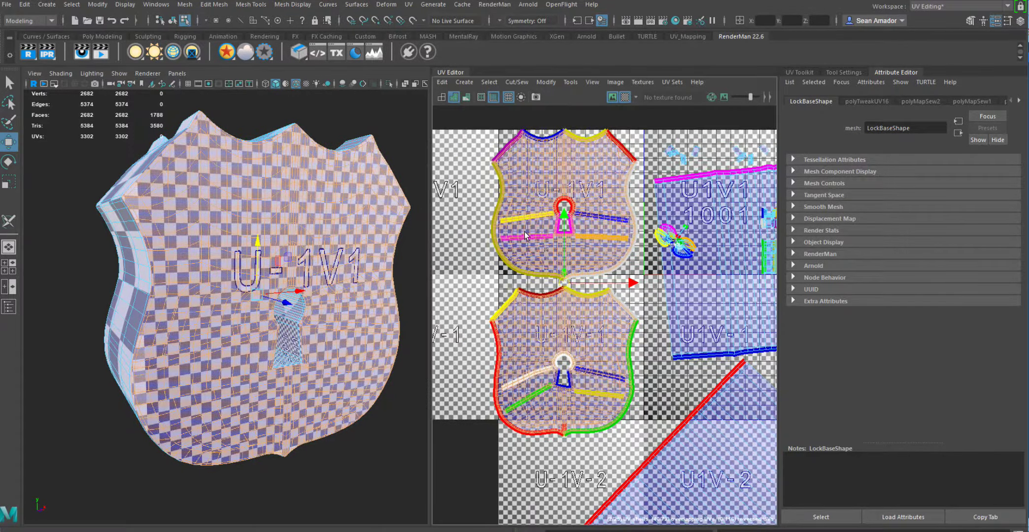
left_click(417, 160)
Step: Select the keyhole's lower slot and round wall shells in turn to compare their checker scale with the shield face
middle_click_drag(609, 248, 522, 228, "alt")
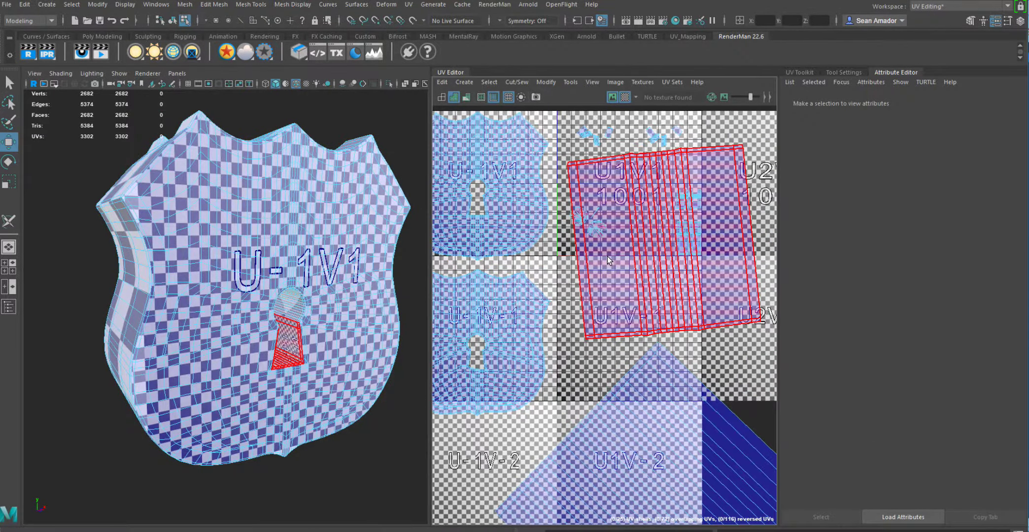
left_click(667, 291)
left_click_drag(249, 292, 253, 292, "alt")
key("f")
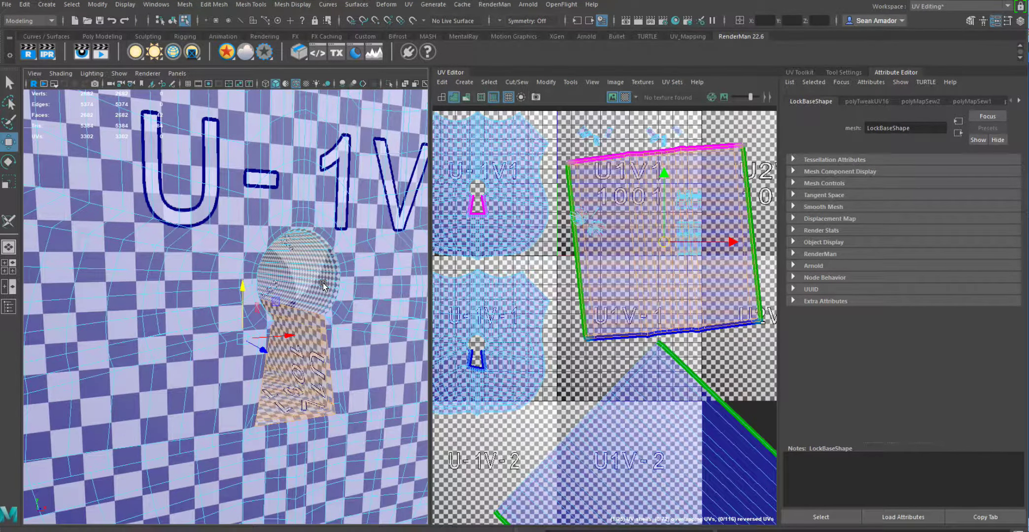
left_click(324, 286)
scroll(621, 309, "down", 4)
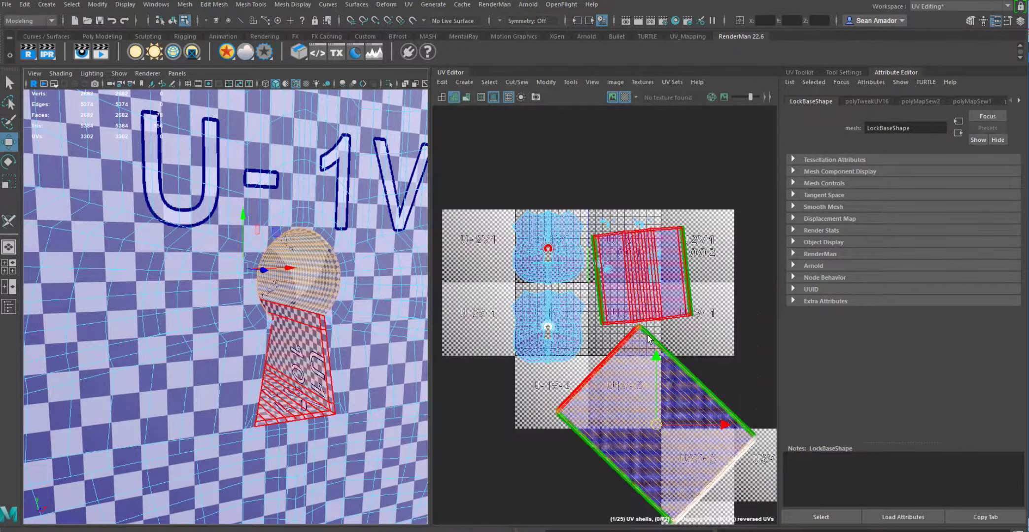
middle_click_drag(622, 309, 584, 282, "alt")
Step: Select the upper shield shell and get its texel density for a 2048 map size
left_click(523, 301)
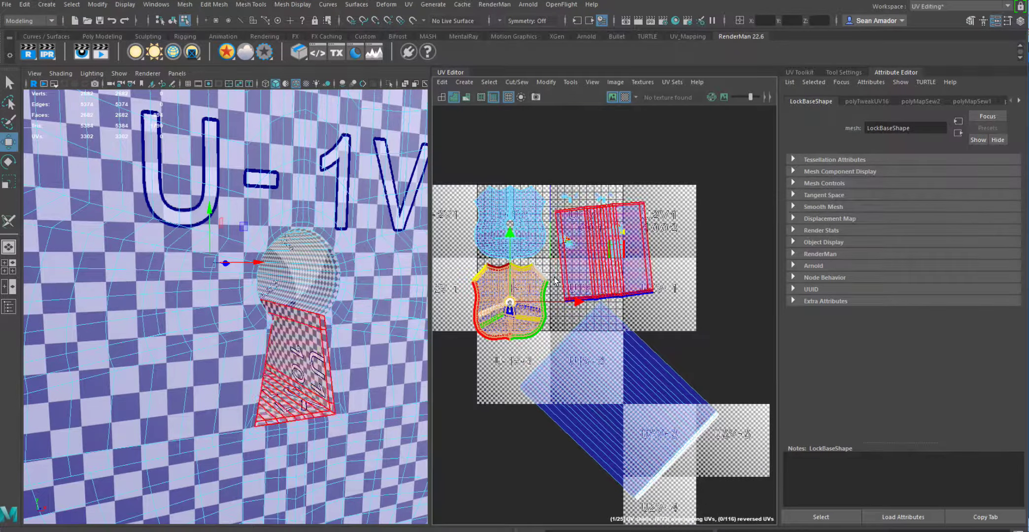
key("ctrl+F12")
left_click(527, 249)
left_click(526, 281)
left_click(527, 249)
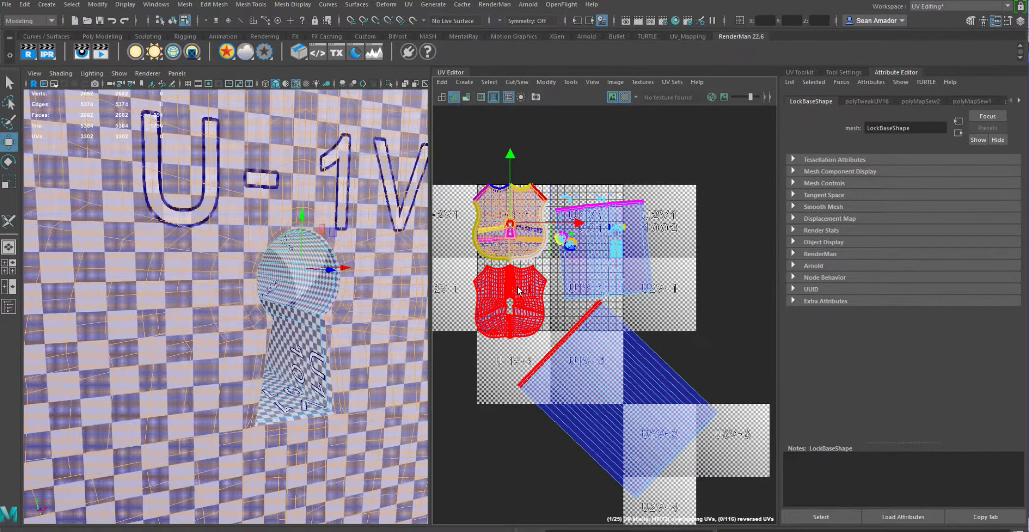
left_click(528, 280)
left_click(531, 253)
left_click(533, 278)
left_click(537, 245)
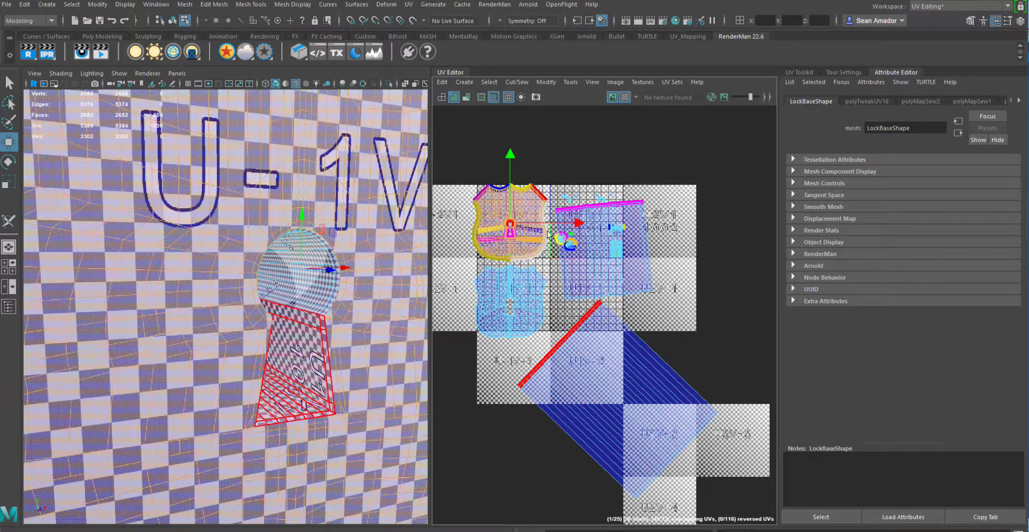
left_click(799, 72)
scroll(945, 390, "down", 7)
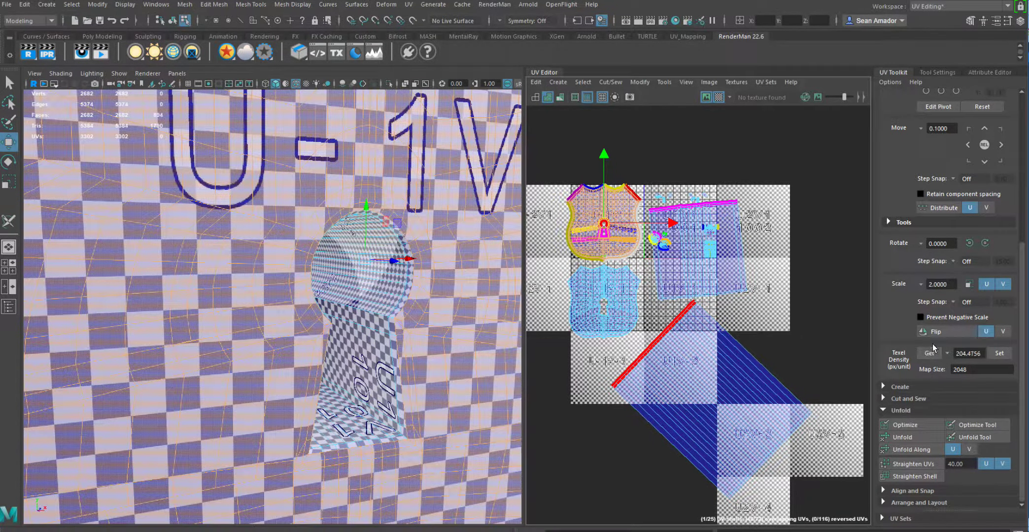
Step: Select both keyhole wall shells and set their texel density to 204.4756 px/unit
left_click(709, 369)
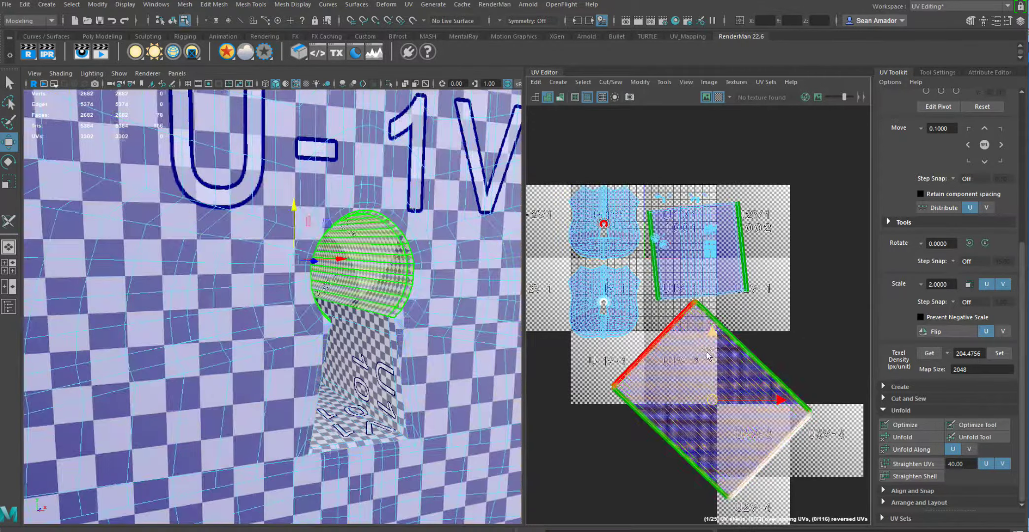
left_click(729, 285, "shift")
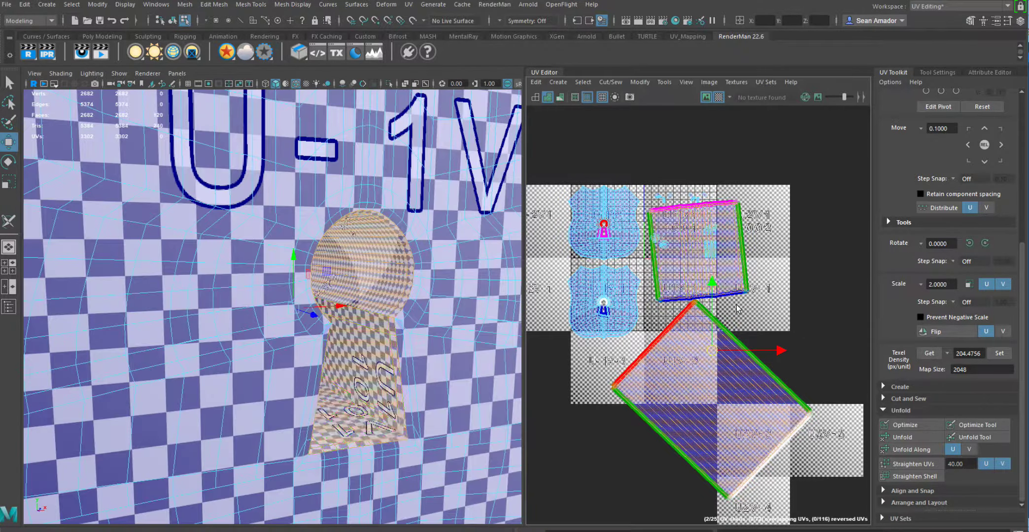
left_click(992, 355)
scroll(722, 404, "down", 2)
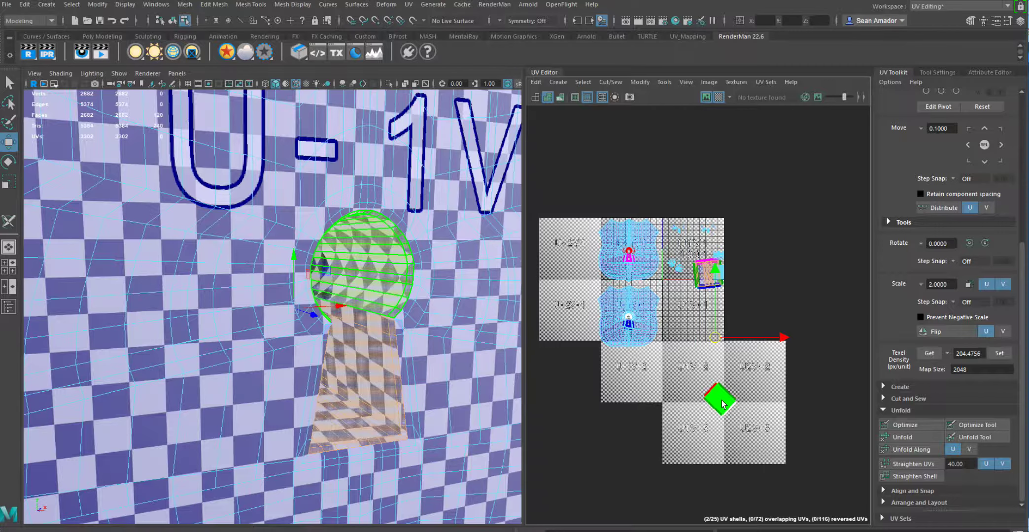
Step: Rotate the keyhole's round wall shell upright and move it below the lower shield shell
left_click(722, 404)
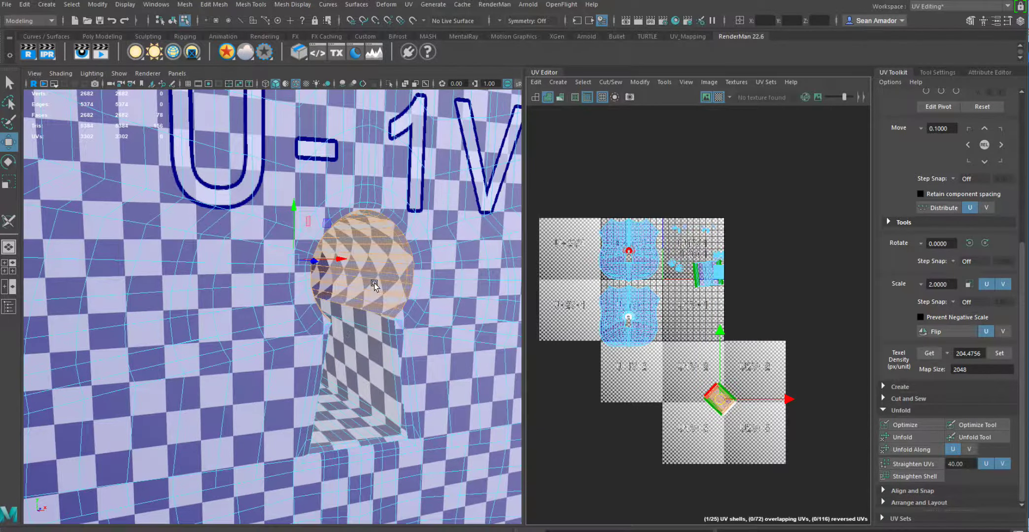
key("e")
left_click_drag(759, 359, 792, 402)
key("w")
middle_click_drag(792, 402, 685, 372)
Step: Move the lower slot shell beside the round wall shell and rotate it upright
left_click(704, 301)
left_click_drag(704, 272, 641, 366)
key("e")
left_click_drag(703, 345, 704, 351)
key("w")
Step: Select the inner wall faces of both shackle holes on top of the lock base
right_click_drag(412, 282, 287, 298, "alt")
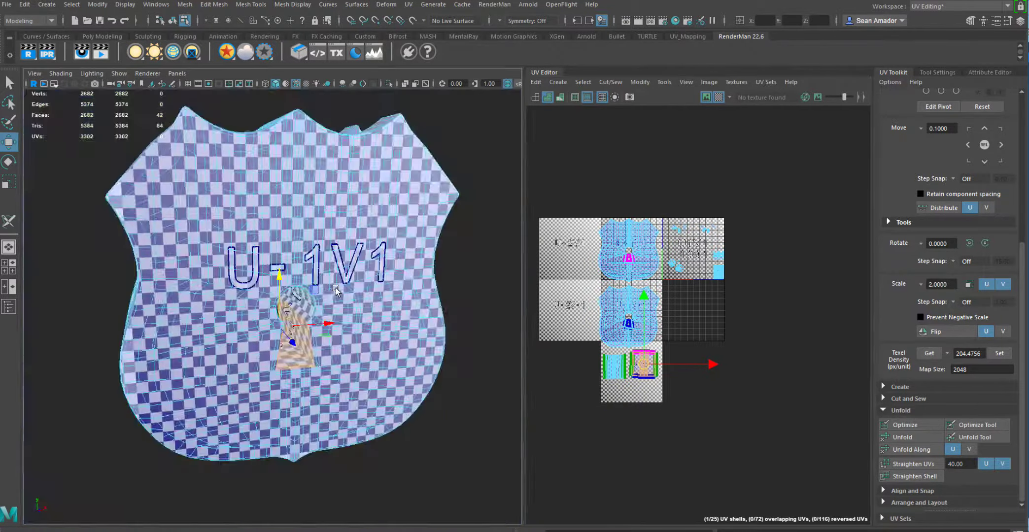
left_click_drag(288, 299, 213, 295, "alt")
scroll(268, 321, "up", 4)
right_click_drag(217, 256, 215, 284)
left_click(215, 284)
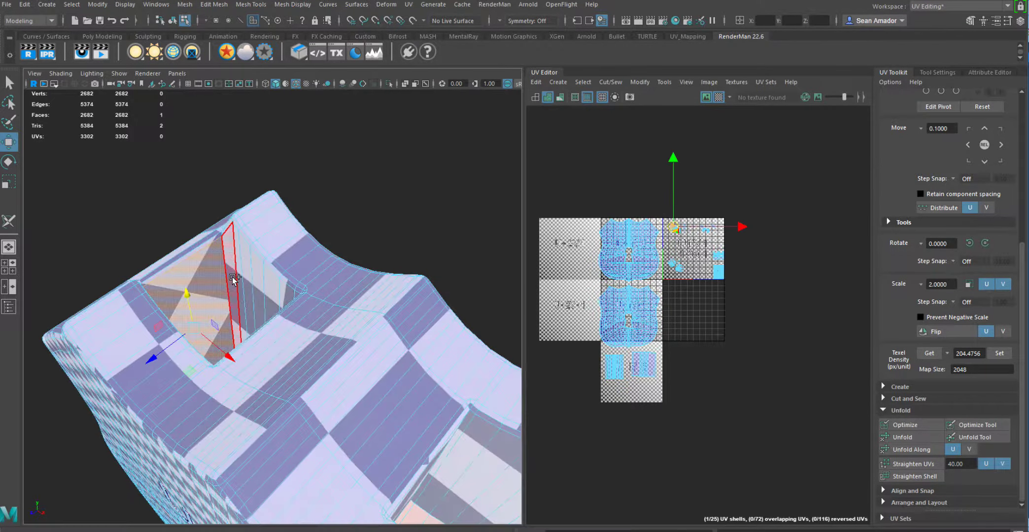
left_click_drag(215, 285, 263, 308, "alt")
left_click_drag(302, 346, 260, 277, "alt")
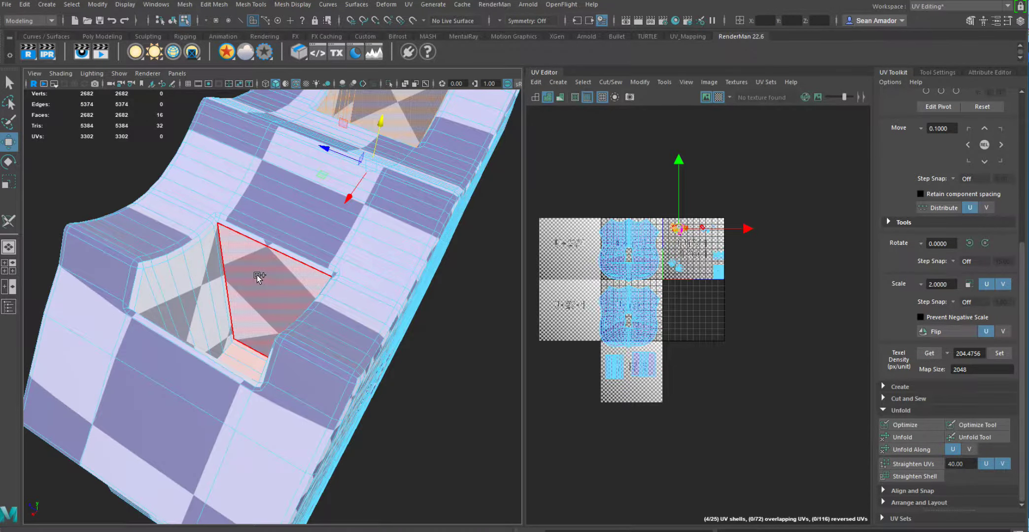
left_click(259, 277, "ctrl+shift")
left_click(224, 266, "ctrl+shift")
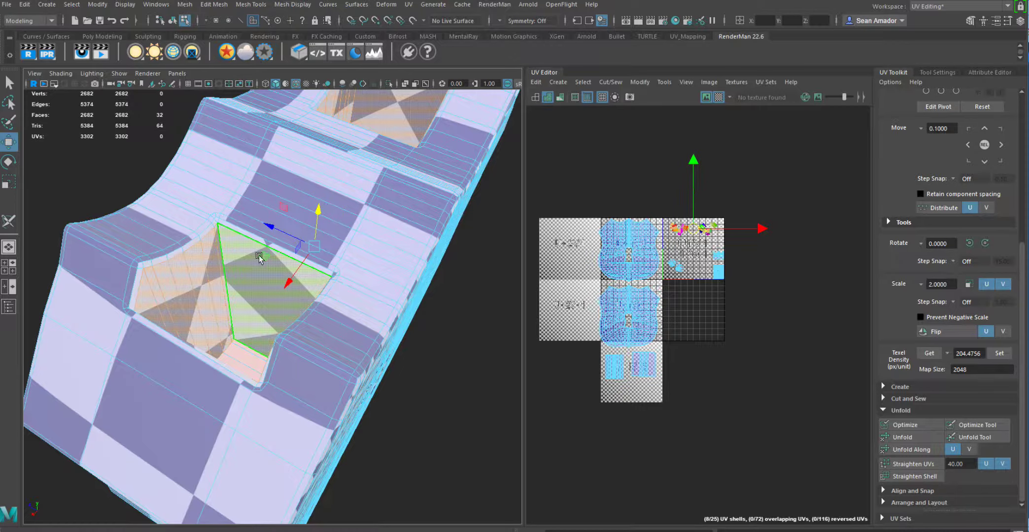
Step: Select only the left shackle hole's inner wall faces and apply a planar UV projection to them
left_click_drag(257, 253, 253, 246, "alt")
left_click_drag(321, 211, 395, 100, "alt")
left_click(271, 241)
double_click(251, 207, "shift")
left_click(408, 5)
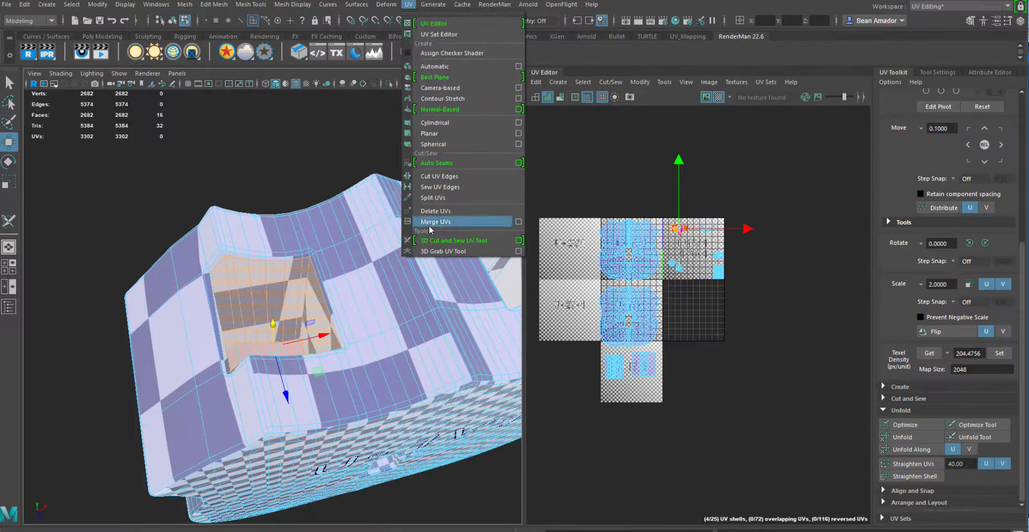
left_click(429, 133)
Step: Cut a UV seam along a vertical inner corner edge of the left shackle hole with the 3D Cut and Sew UV Tool
left_click_drag(360, 328, 370, 308, "alt")
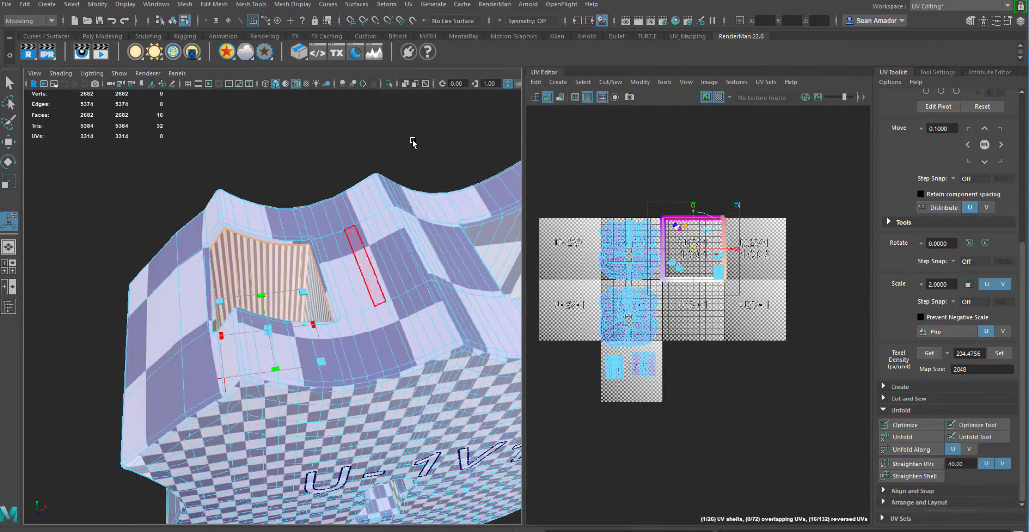
right_click_drag(306, 253, 309, 228)
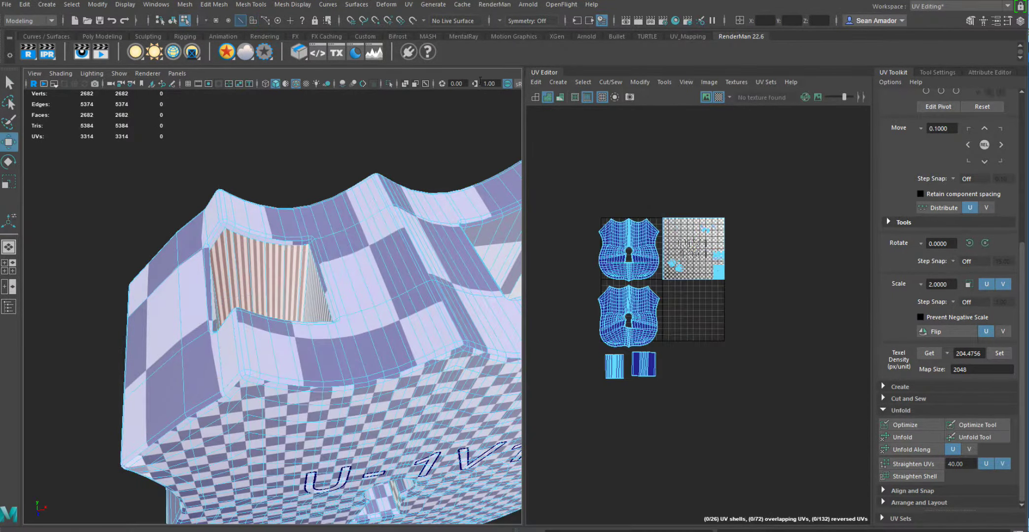
left_click(408, 4)
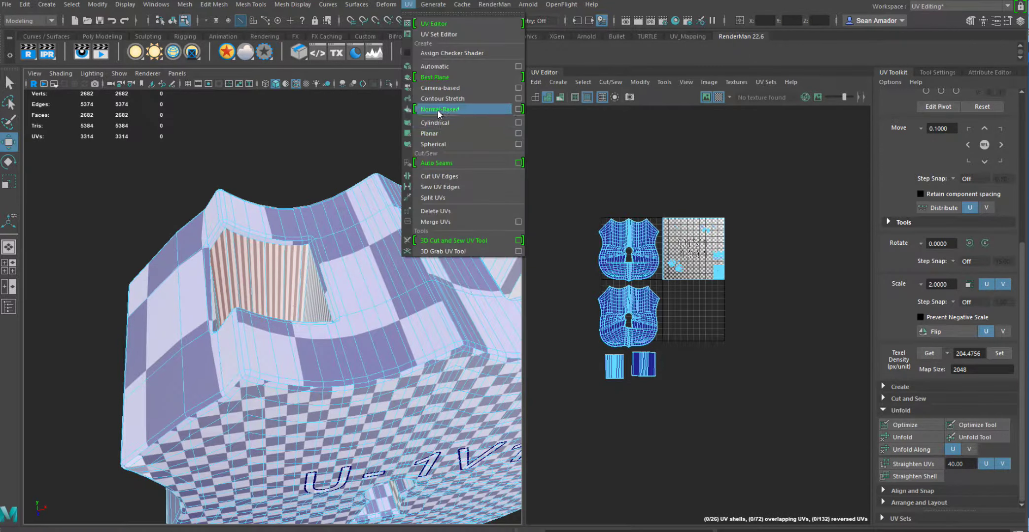
left_click(468, 240)
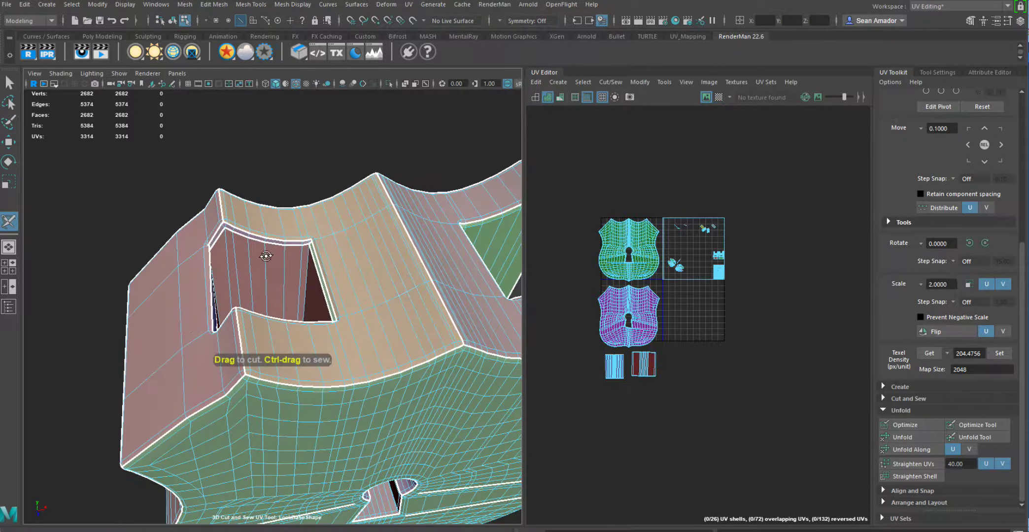
left_click_drag(265, 255, 265, 309, "alt")
left_click(217, 274)
key("w")
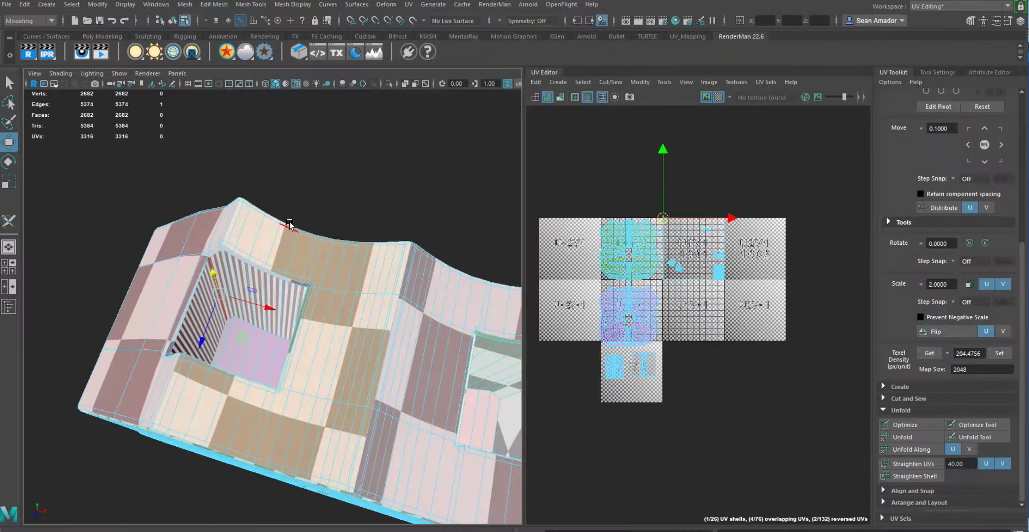
Step: Select the left shackle hole's inner wall faces and unfold their UVs into a flat shell
left_click_drag(236, 292, 223, 277, "alt")
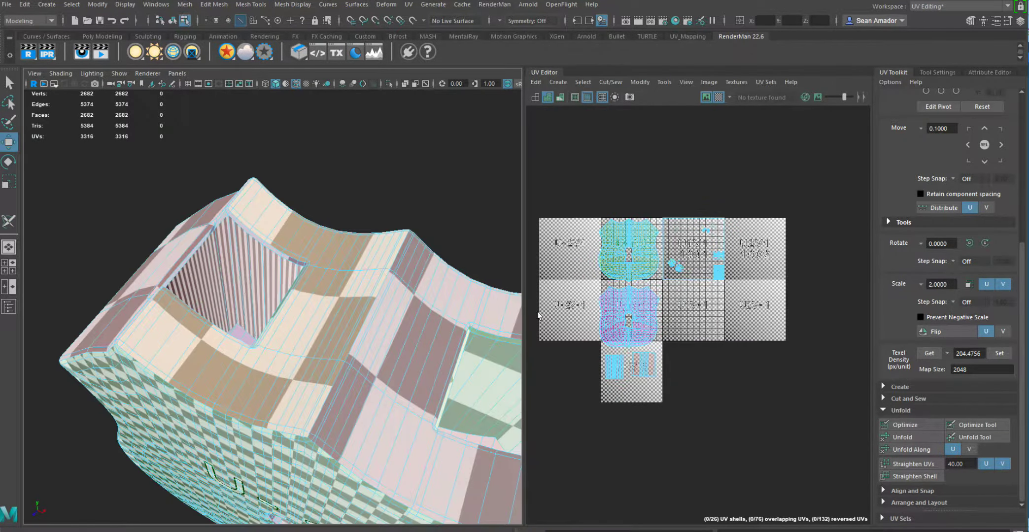
right_click_drag(222, 252, 282, 269)
double_click(282, 269)
scroll(699, 253, "up", 3)
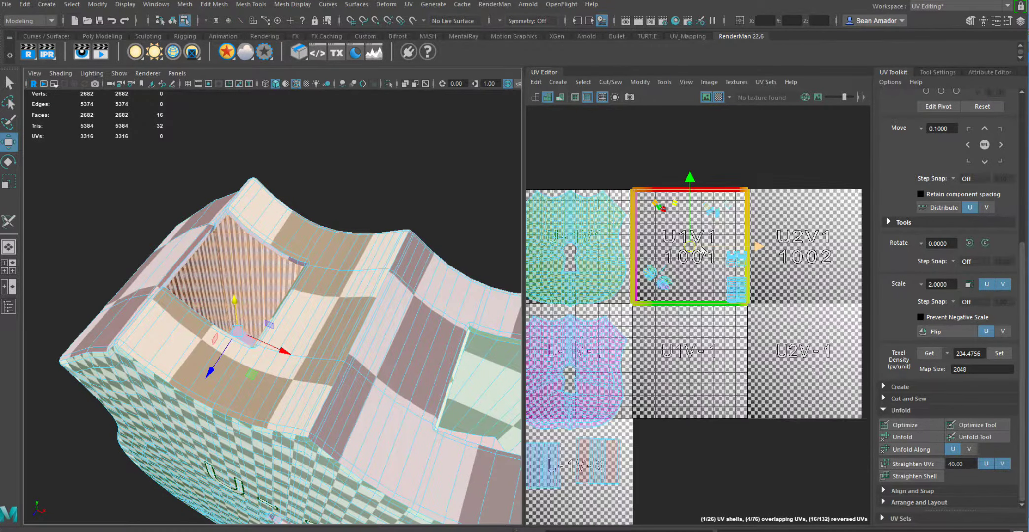
key("ctrl+u")
scroll(675, 266, "down", 2)
scroll(689, 256, "up", 2)
key("f")
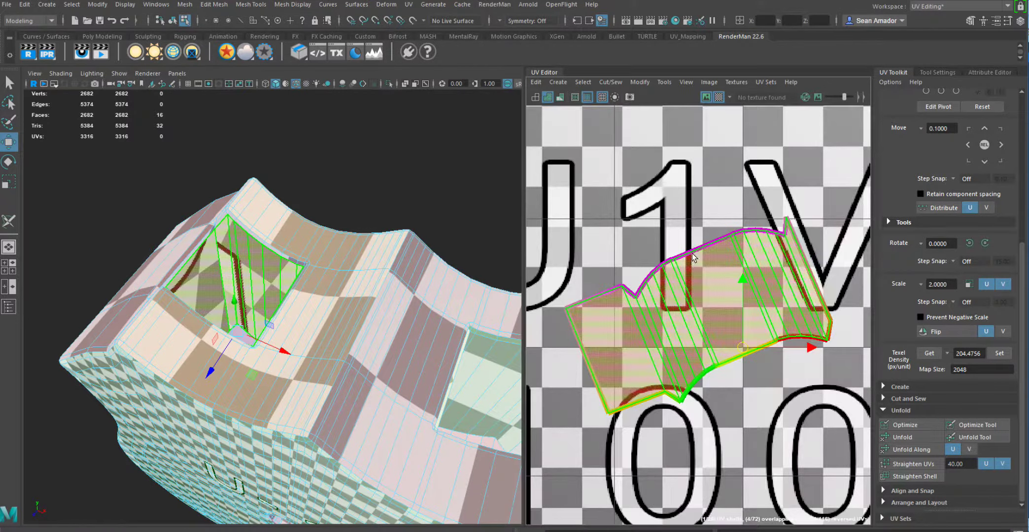
scroll(689, 294, "down", 1)
scroll(689, 297, "down", 6)
key("ctrl+F11")
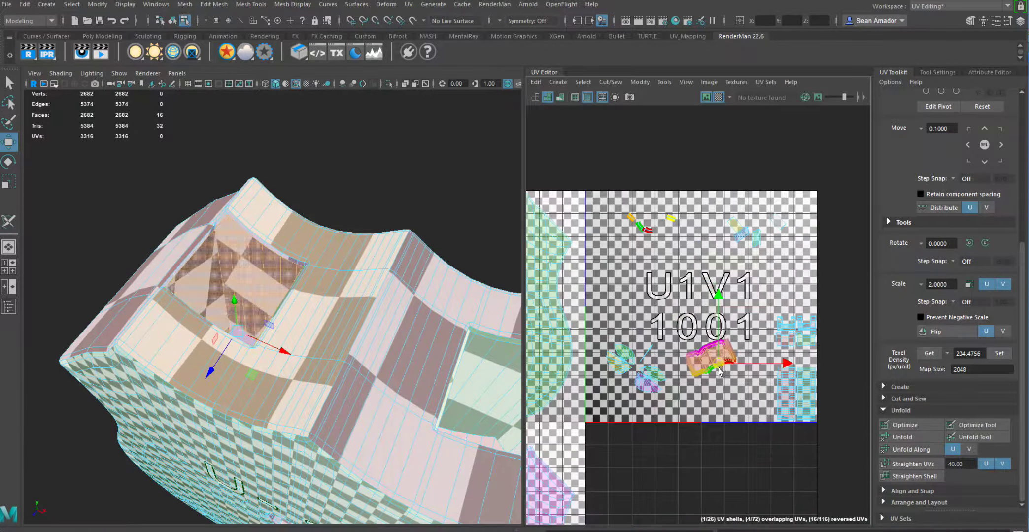
Step: Hide the grid and the coloured shell borders in the UV Editor and select the unfolded shackle hole shell
left_click(602, 98)
left_click(587, 98)
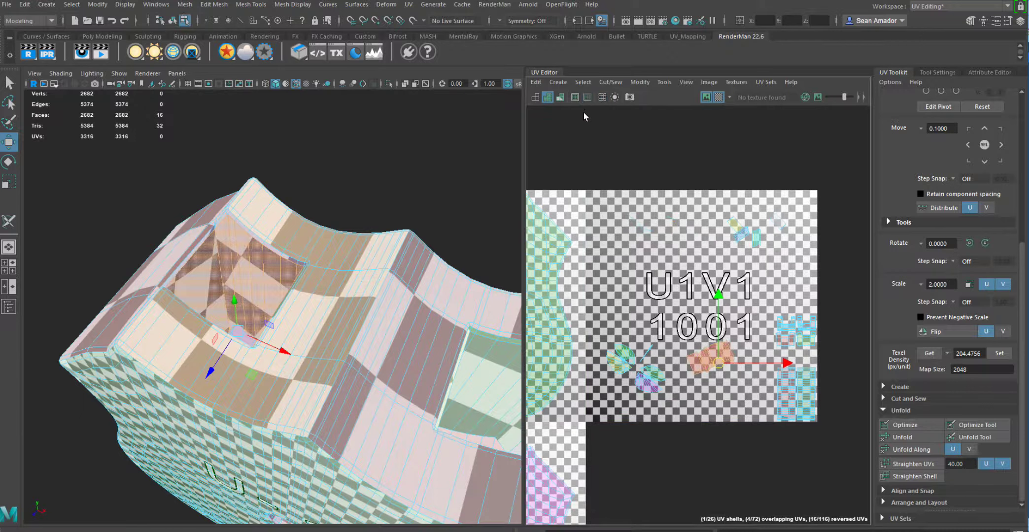
scroll(721, 357, "up", 3)
left_click(701, 374)
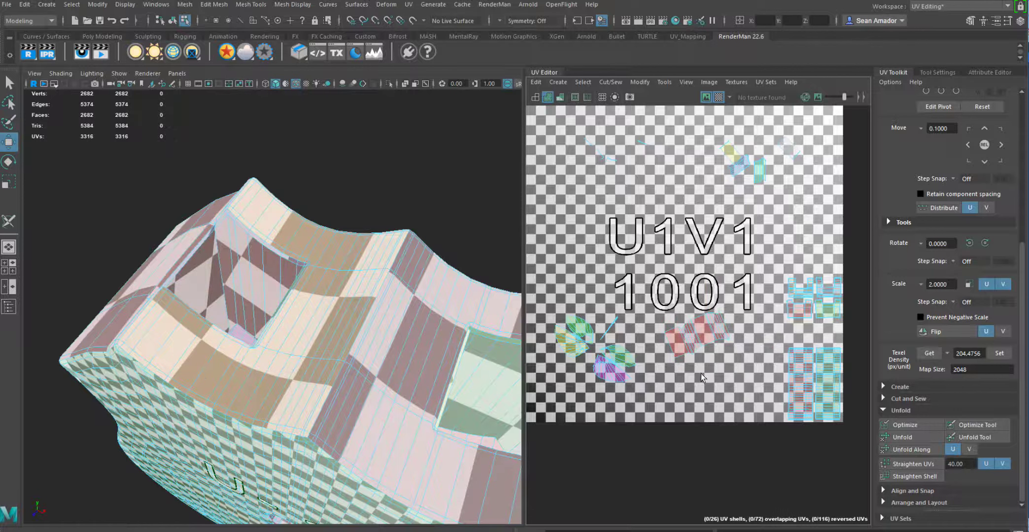
left_click(699, 335)
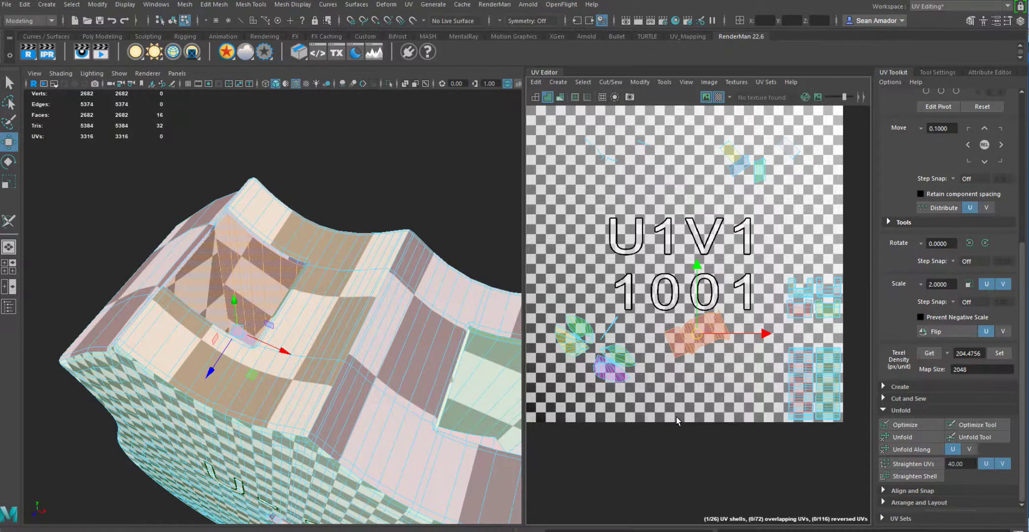
scroll(659, 354, "down", 3)
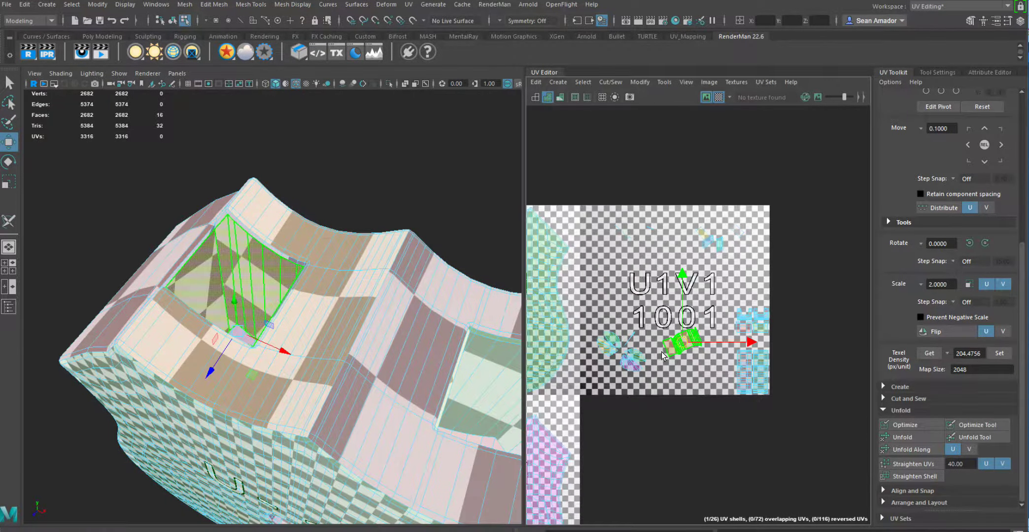
Step: Display texture borders and UV distortion shading in the UV Editor, keeping the coloured shell borders off
left_click(594, 123)
left_click(681, 340)
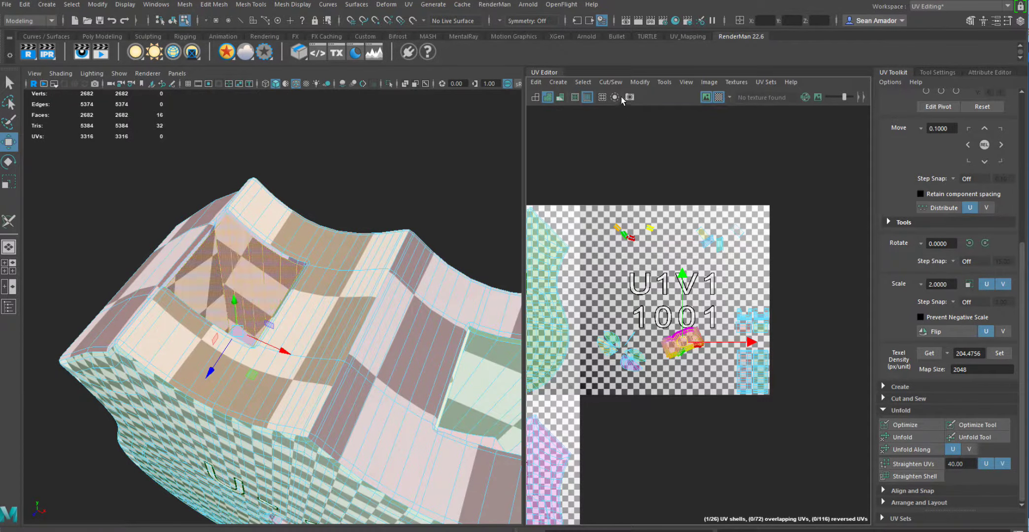
left_click(588, 98)
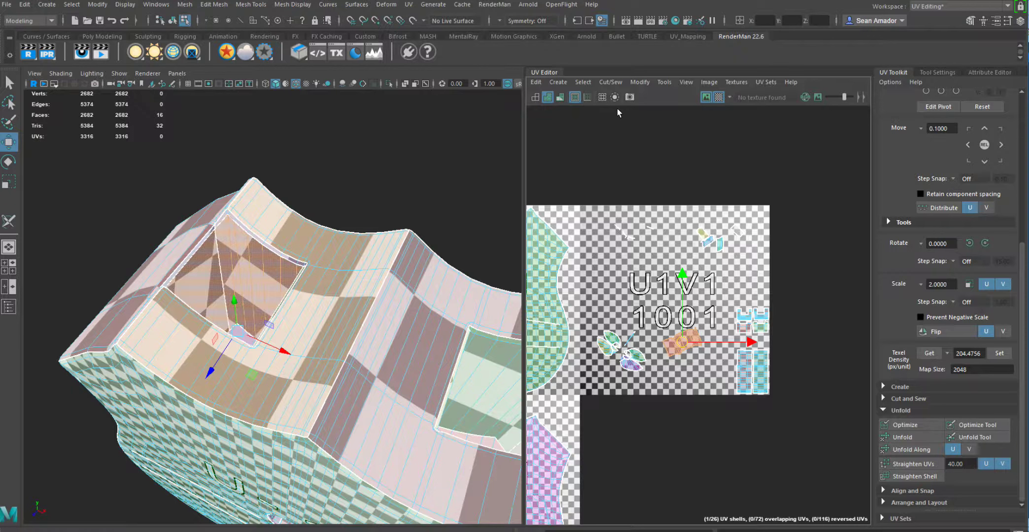
left_click(558, 97)
left_click(557, 98)
left_click(545, 98)
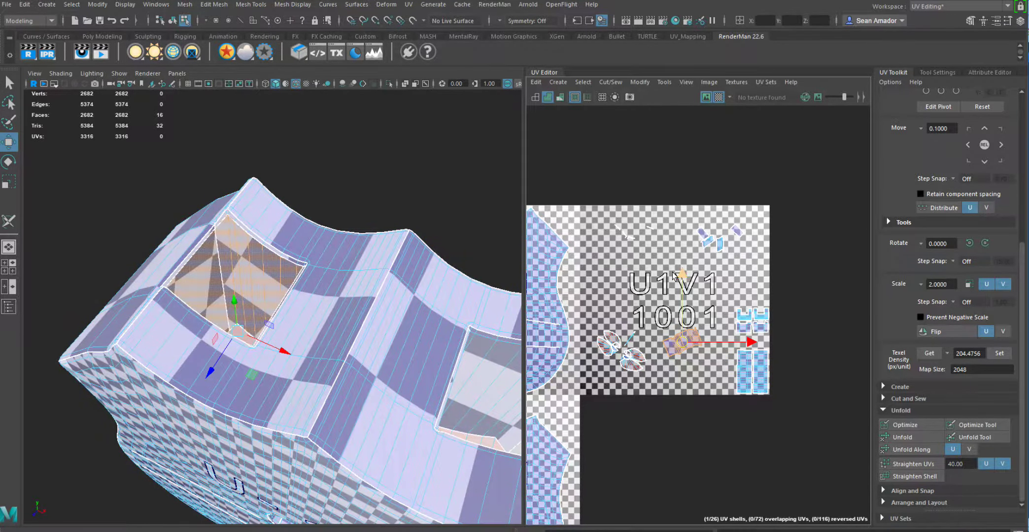
Step: Rotate the tilted left shackle hole wall shell until it lies horizontally
left_click(639, 280)
scroll(719, 357, "up", 3)
middle_click_drag(719, 356, 774, 307, "alt")
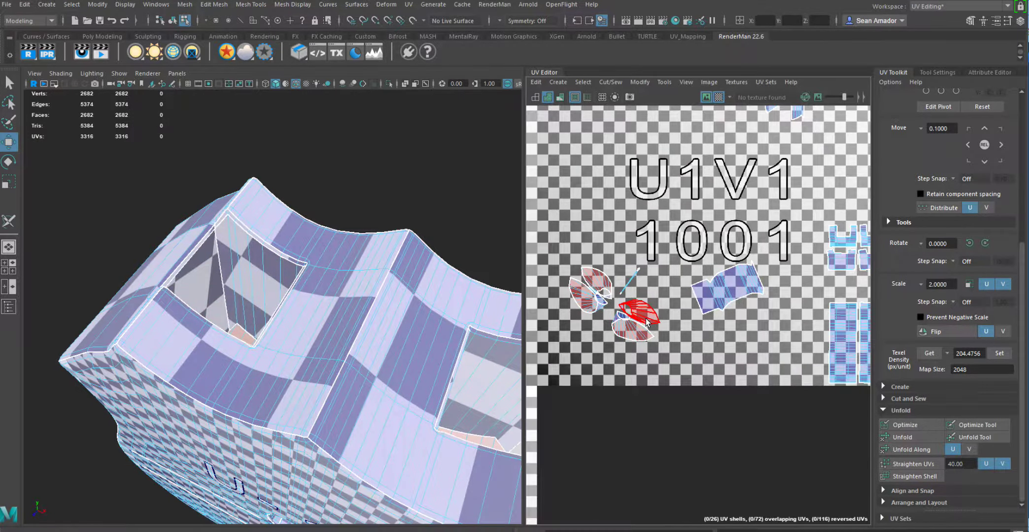
left_click(739, 294)
scroll(740, 296, "up", 2)
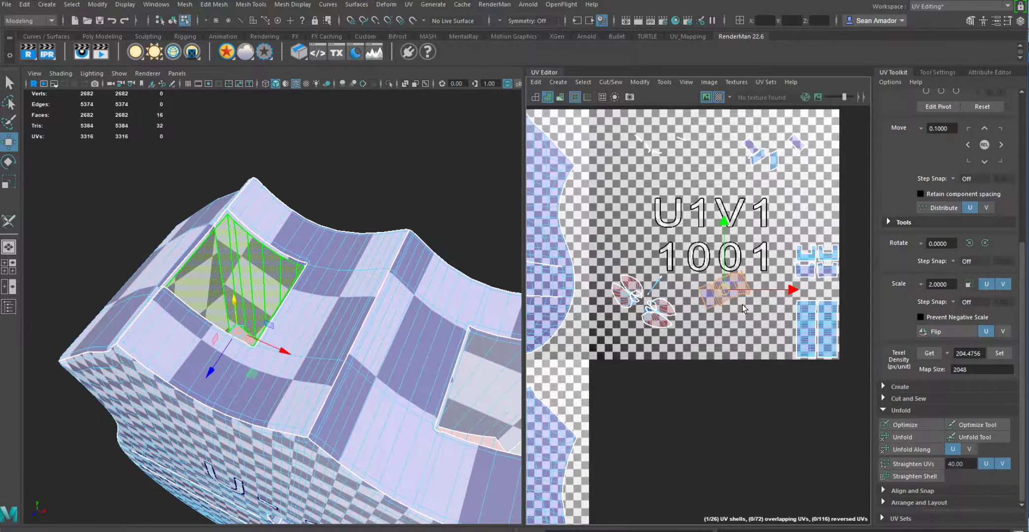
key("e")
left_click_drag(773, 247, 780, 272)
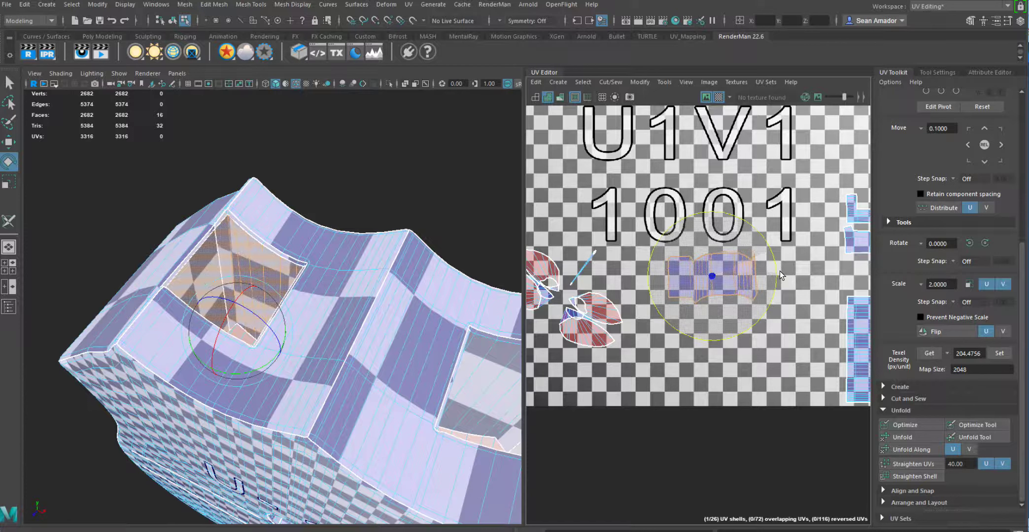
Step: Try Straighten UVs on the whole left shackle hole wall shell
left_click(923, 465)
scroll(700, 278, "up", 2)
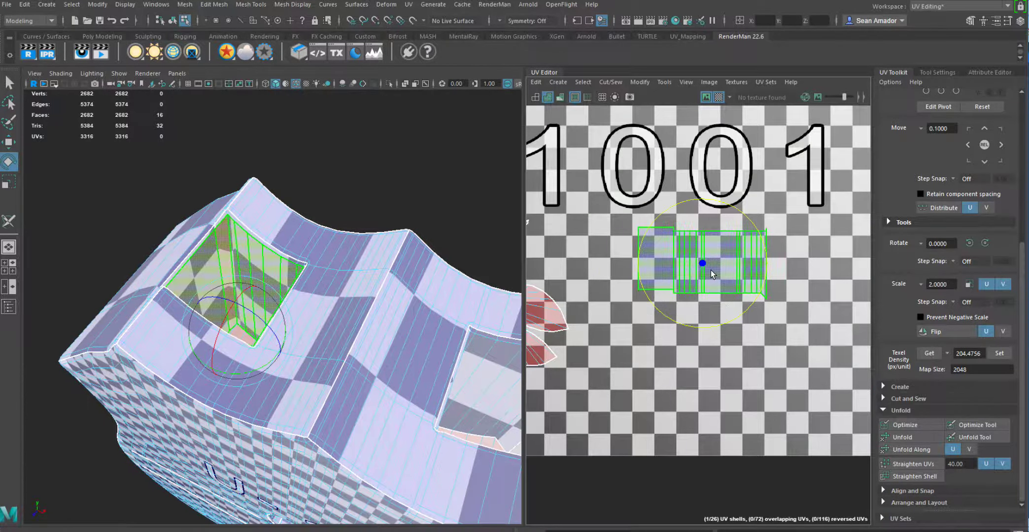
key("ctrl+z")
Step: Select the UVs at the left end of the hole wall shell and shift them down to meet the neighbouring curved strip
scroll(689, 257, "up", 3)
middle_click_drag(668, 261, 686, 282, "alt")
right_click_drag(689, 279, 663, 274)
key("w")
left_click_drag(612, 192, 681, 339)
scroll(668, 302, "down", 1)
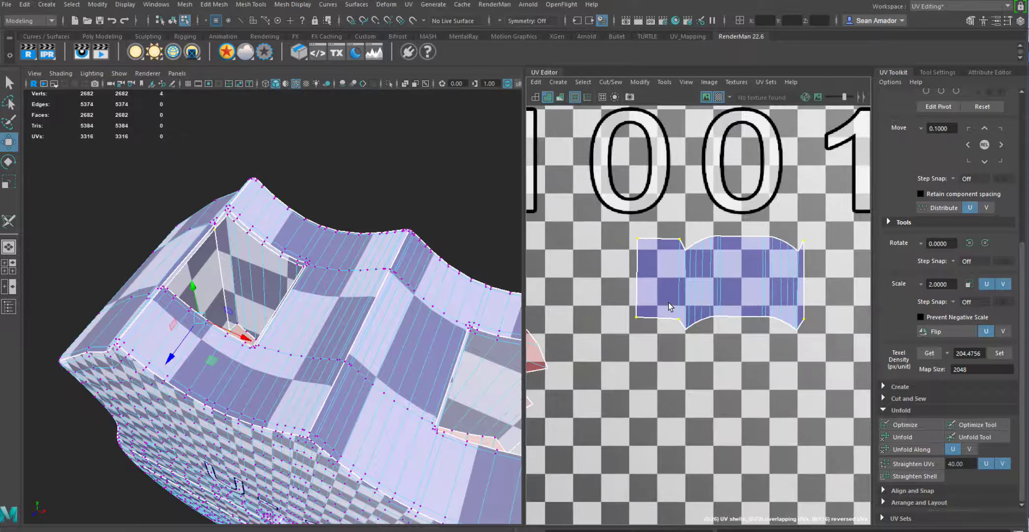
scroll(719, 289, "down", 3)
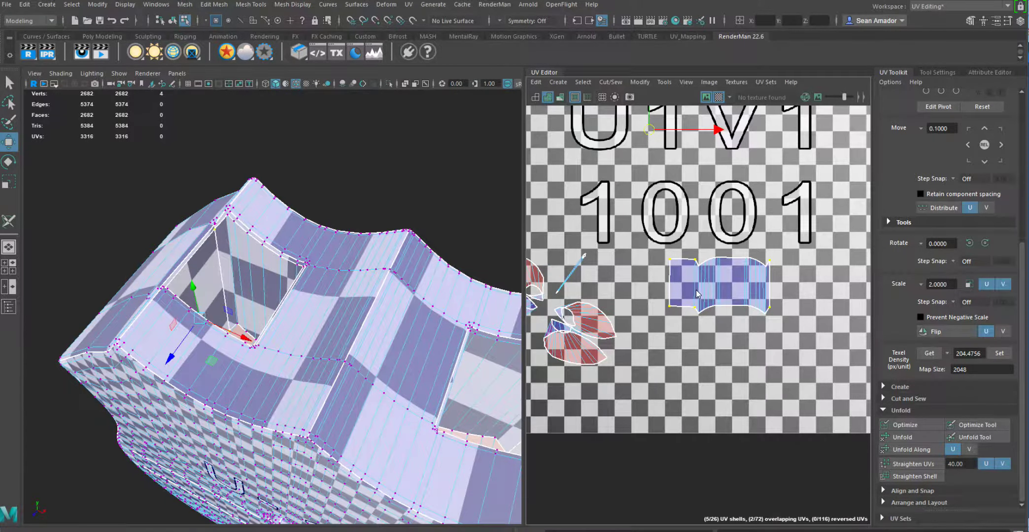
right_click_drag(699, 295, 658, 246)
left_click_drag(696, 315, 693, 314)
scroll(693, 292, "up", 2)
left_click_drag(667, 206, 664, 219)
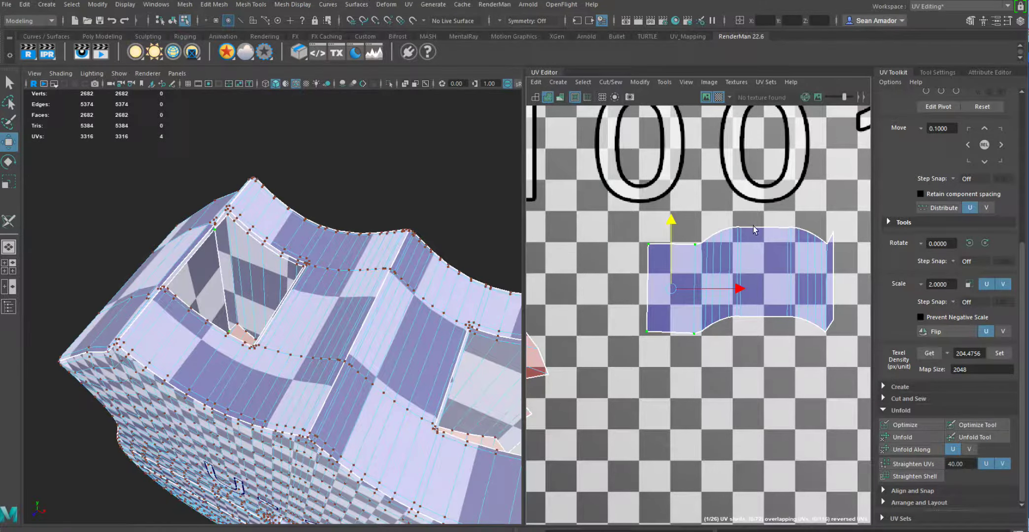
Step: Lower the shell's right-end UVs, and shift its raised middle UV columns down in widening groups to flatten the bulge
left_click_drag(835, 352, 829, 360)
left_click_drag(832, 209, 832, 220)
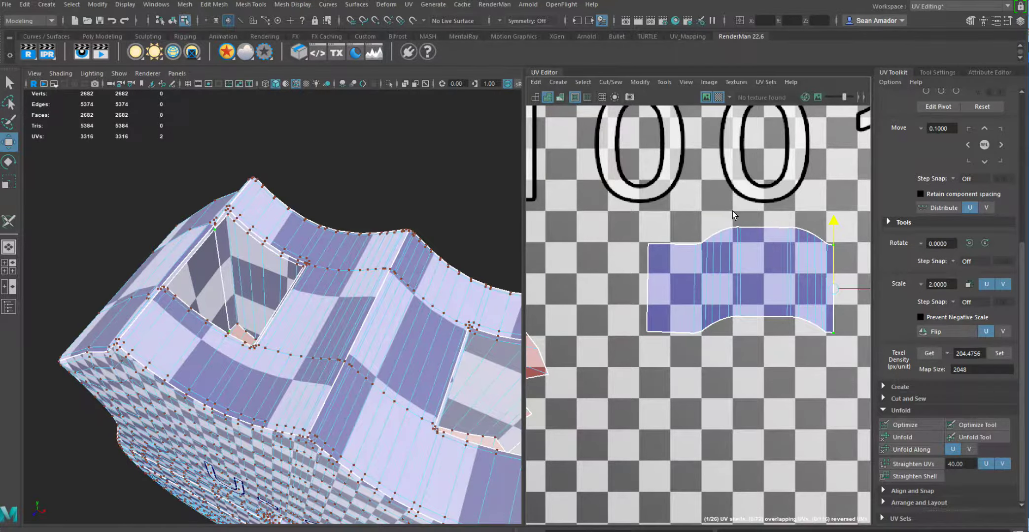
left_click_drag(732, 210, 793, 360)
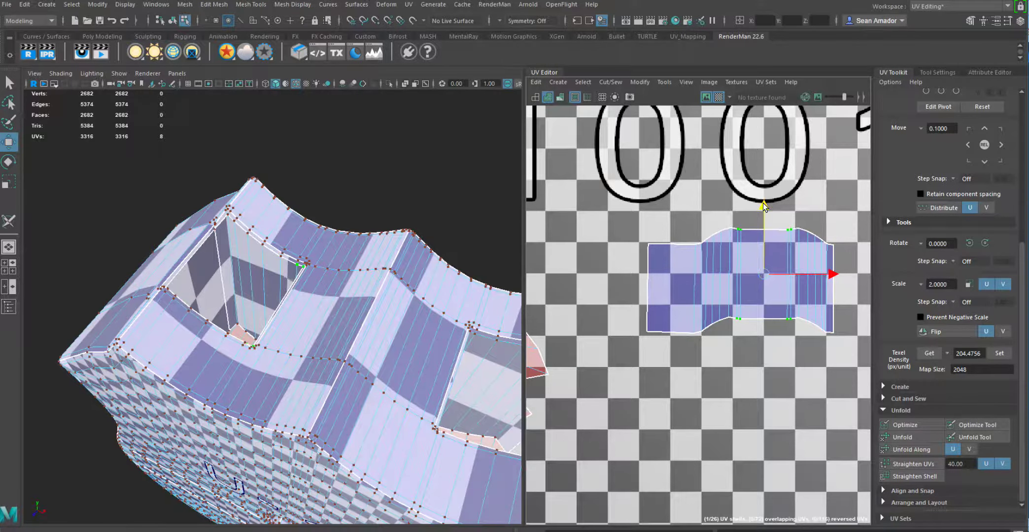
key("ctrl+z")
left_click_drag(728, 213, 803, 356)
left_click_drag(763, 204, 763, 207)
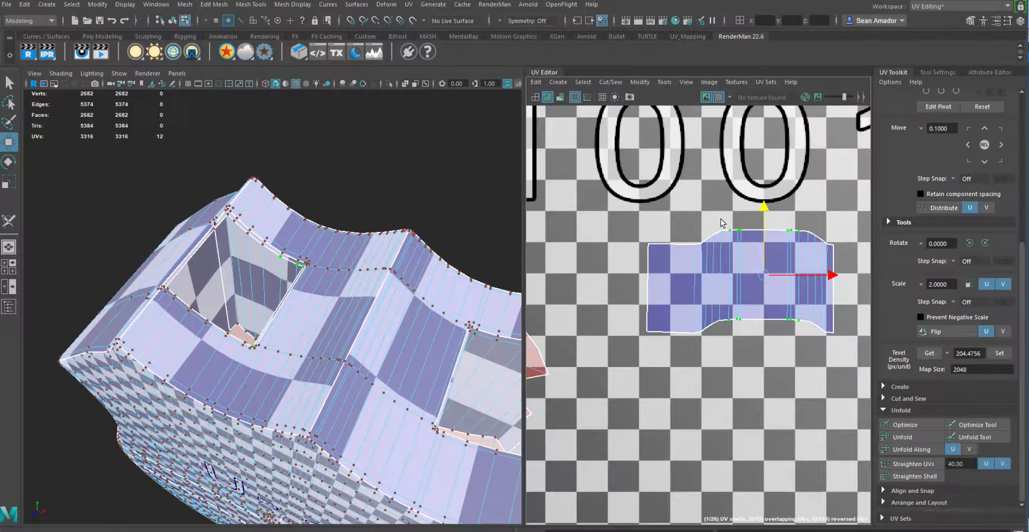
left_click_drag(799, 361, 811, 363)
left_click_drag(763, 206, 762, 210)
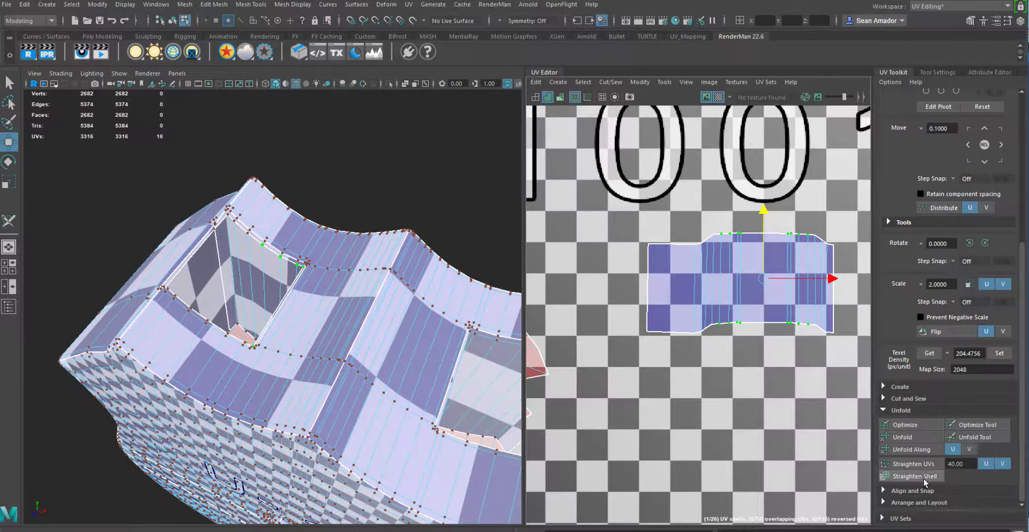
Step: Straighten the adjusted middle UVs and the whole hole wall shell into a rectangular grid
left_click(919, 462)
right_click_drag(754, 287, 733, 278)
left_click(732, 274)
left_click(922, 464)
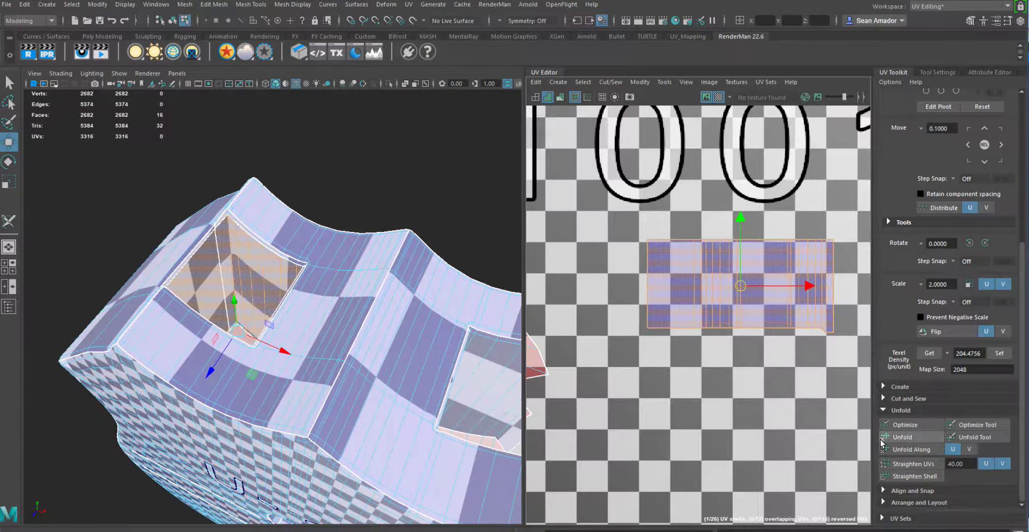
Step: Set the hole wall shell's texel density to 204.4756 and move it below the two keyhole wall shells in tile U-1V-2
scroll(744, 322, "down", 5)
scroll(744, 323, "down", 4)
left_click(1000, 353)
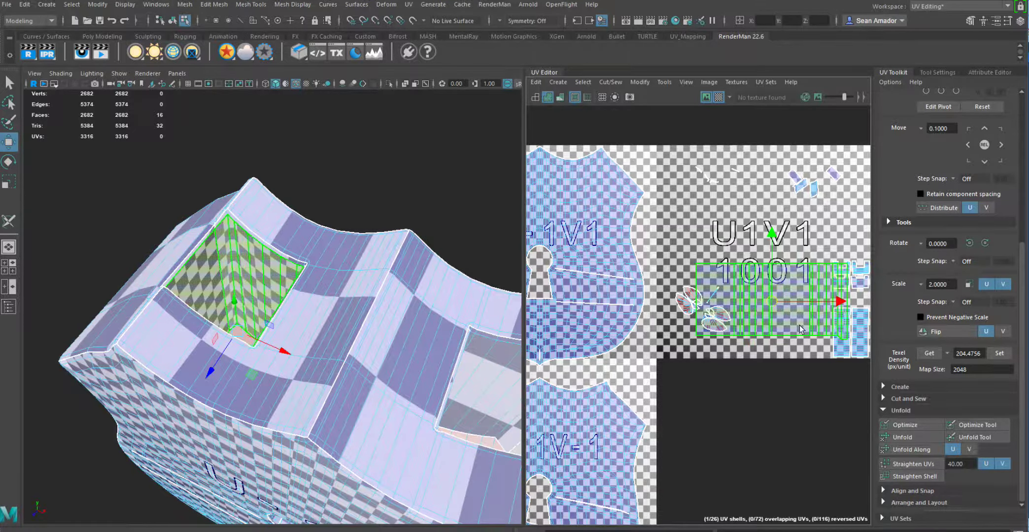
scroll(792, 290, "down", 4)
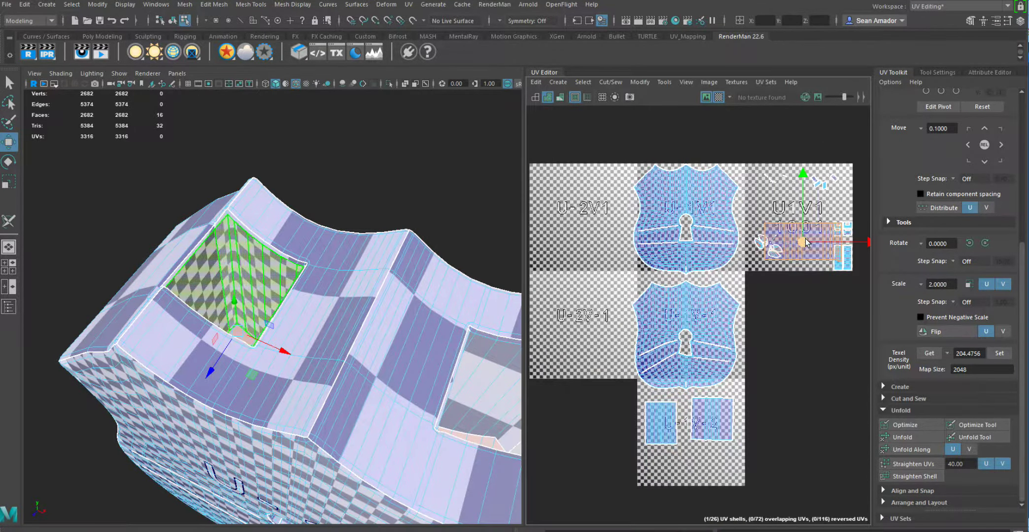
left_click_drag(804, 241, 689, 467)
Step: Straighten the UVs of the wider keyhole wall shell and optimize the narrower shell beside it
left_click(712, 418)
key("e")
left_click(762, 384)
scroll(771, 330, "up", 3)
middle_click_drag(795, 297, 836, 213, "alt")
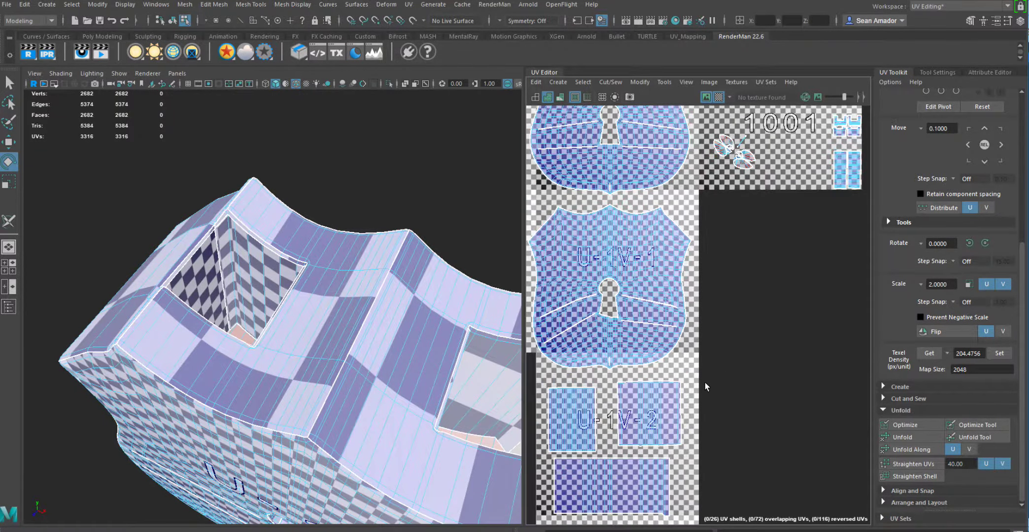
left_click(649, 414)
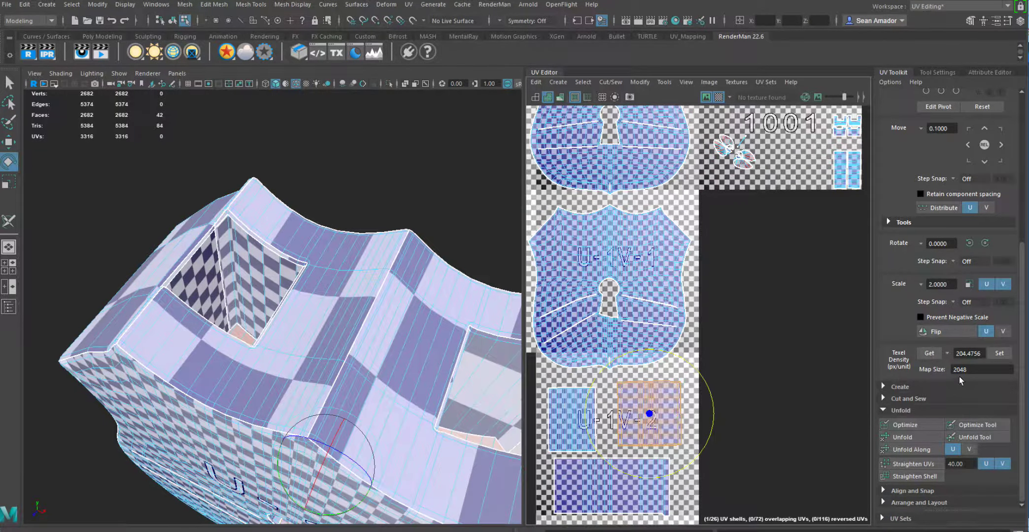
left_click(919, 463)
middle_click_drag(729, 374, 801, 360, "alt")
left_click(653, 416)
left_click(913, 426)
Step: Space out the two keyhole wall shells and the shackle hole shell within tile U-1V-2
key("w")
left_click_drag(638, 396, 637, 389)
left_click(720, 399)
left_click_drag(721, 400, 733, 388)
left_click(718, 470)
left_click_drag(689, 472, 698, 463)
middle_click_drag(796, 350, 715, 415, "alt")
right_click_drag(715, 415, 740, 331, "alt")
middle_click_drag(740, 330, 723, 384, "alt")
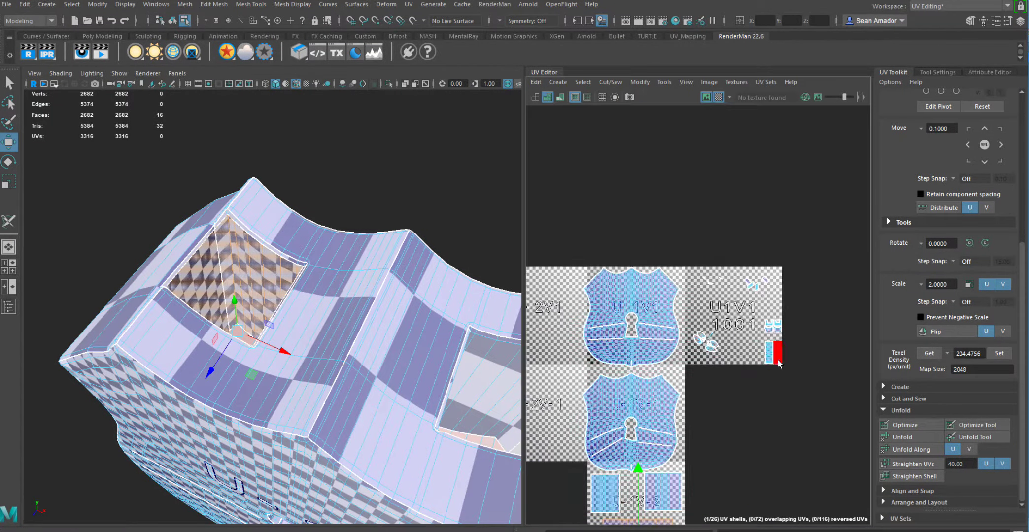
Step: Examine which side walls of the lock the two tall shells in tile 1001 cover
left_click(768, 357)
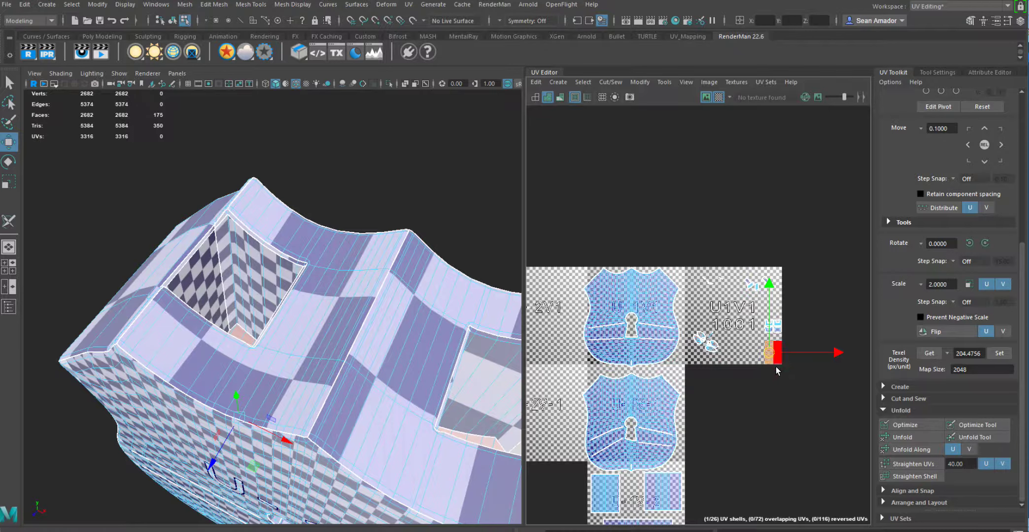
key("f")
middle_click_drag(788, 389, 703, 416, "alt")
scroll(729, 402, "down", 3)
scroll(711, 464, "down", 2)
left_click_drag(731, 482, 686, 444)
key("f")
left_click_drag(309, 339, 223, 275, "alt")
left_click(398, 288)
left_click(670, 415)
left_click_drag(426, 291, 335, 309, "alt")
left_click_drag(427, 334, 588, 360, "alt")
Step: Set the right tall side wall shell's texel density to 204.4756 and move it down into the empty area below tile 1001
left_click(740, 439)
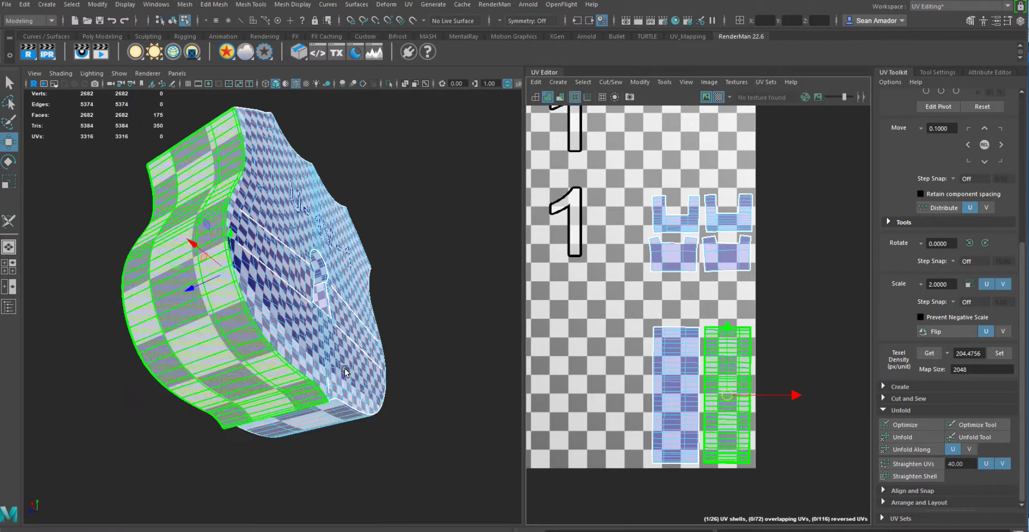
left_click_drag(344, 370, 353, 391, "alt")
left_click(999, 353)
left_click_drag(374, 340, 403, 321, "alt")
scroll(759, 340, "down", 6)
middle_click_drag(759, 339, 767, 299, "alt")
scroll(762, 304, "down", 6)
middle_click_drag(769, 332, 770, 305, "alt")
left_click_drag(764, 299, 761, 362)
Step: Set the other tall side wall shell's texel density to 204.4756
scroll(769, 345, "up", 3)
left_click(597, 394)
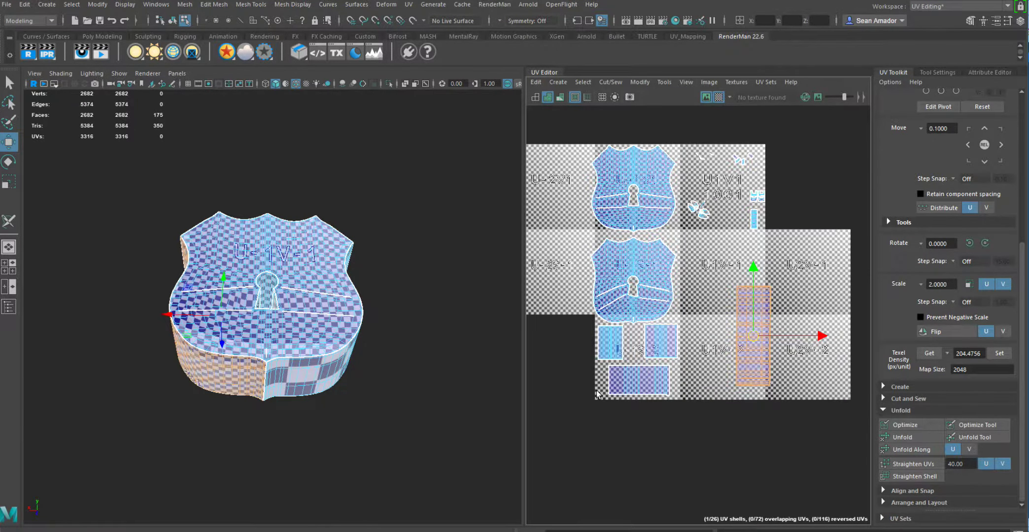
left_click(738, 351)
left_click(754, 219)
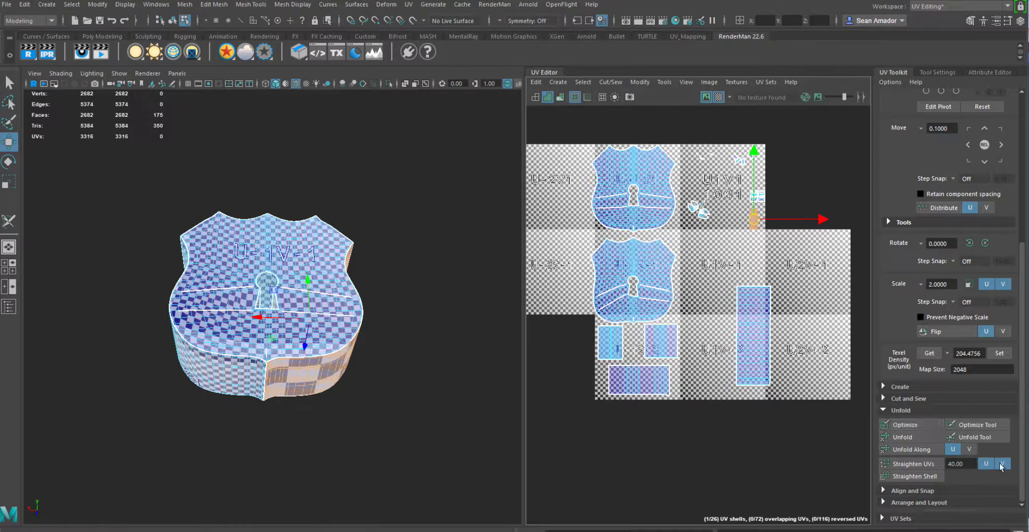
left_click(999, 353)
Step: Stack the two tall side wall shells in one column beside the shield-shaped shells
left_click(753, 336)
left_click_drag(753, 336, 699, 347)
left_click(754, 219)
left_click_drag(754, 219, 703, 241)
Step: Select all the top wall faces around both shackle holes and apply a planar UV projection to them
left_click_drag(335, 237, 301, 314, "alt")
left_click(199, 308)
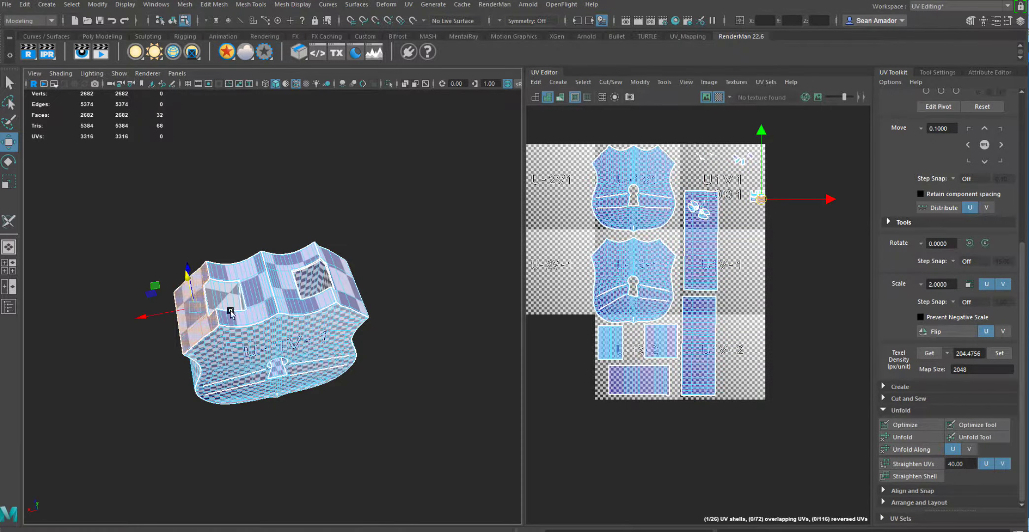
right_click_drag(253, 315, 258, 317, "shift")
left_click(307, 306, "shift")
left_click(348, 294, "shift")
left_click_drag(348, 295, 411, 289, "alt")
left_click(410, 4)
left_click(433, 133)
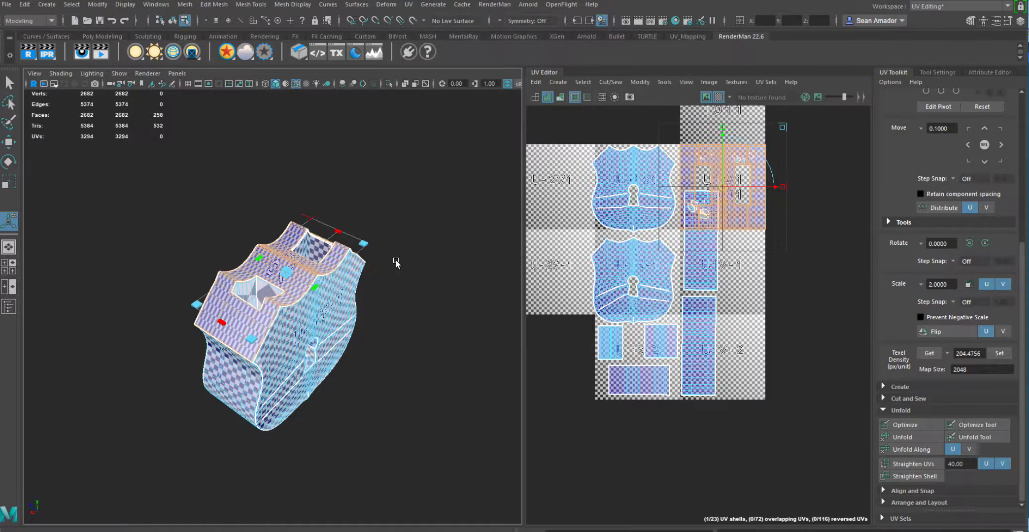
left_click_drag(299, 303, 340, 298, "alt")
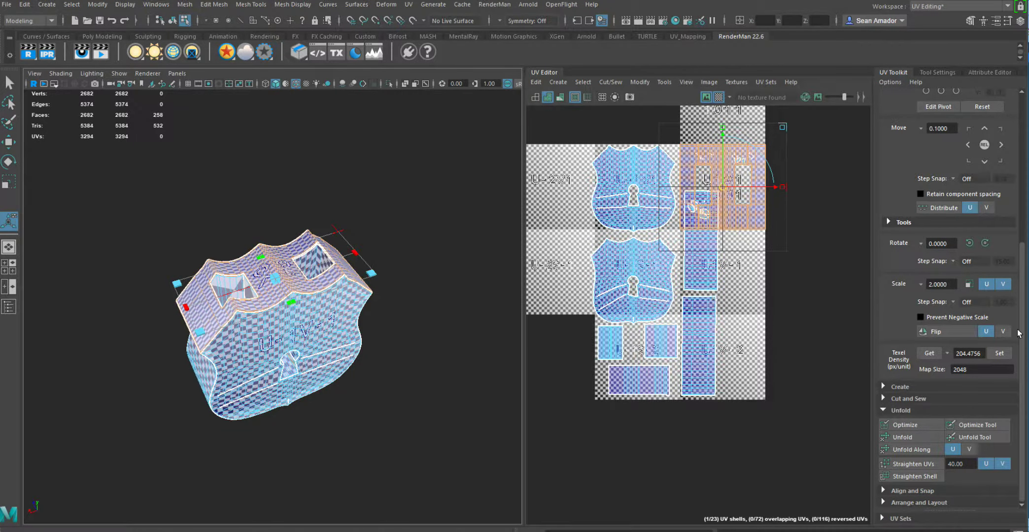
Step: Set the projected top wall shell's texel density to 204.4756
left_click(999, 352)
scroll(345, 303, "up", 8)
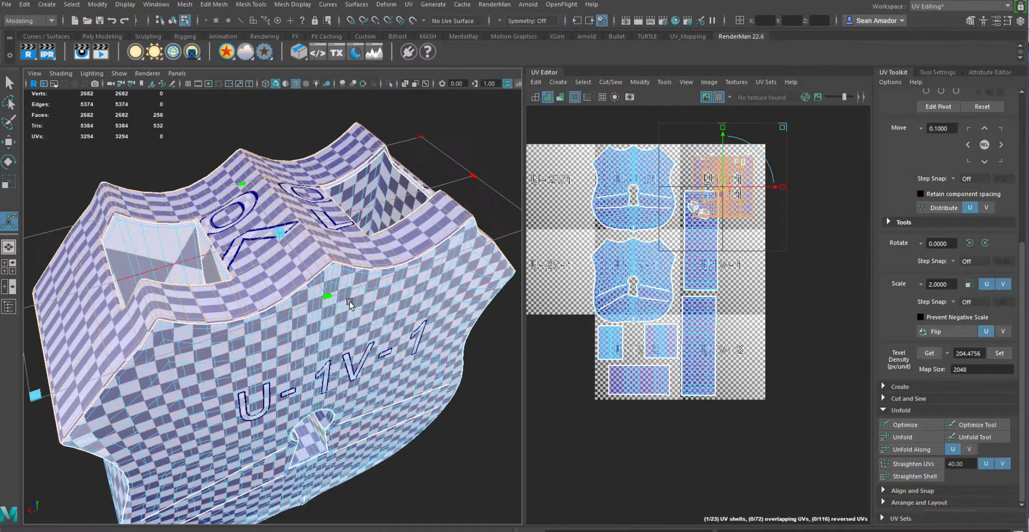
left_click_drag(335, 300, 418, 300, "alt")
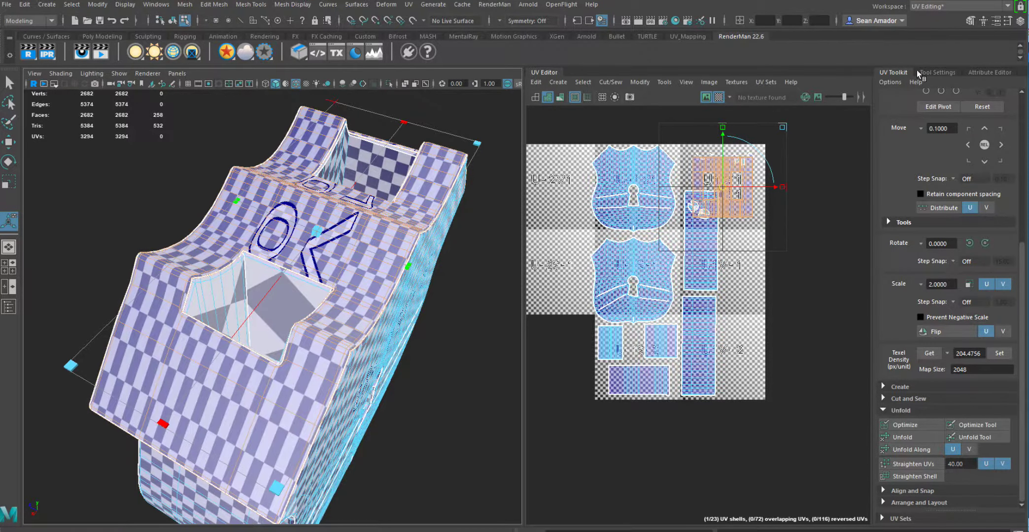
Step: Set the top wall planar projection's width and height to 10 each
left_click(987, 72)
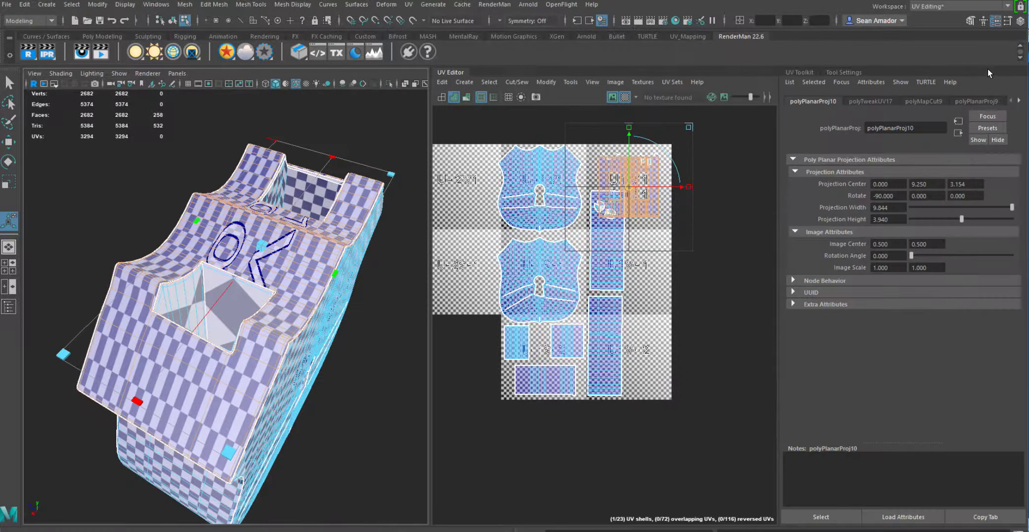
double_click(891, 206)
type("10")
key("Tab")
type("10")
key("Tab")
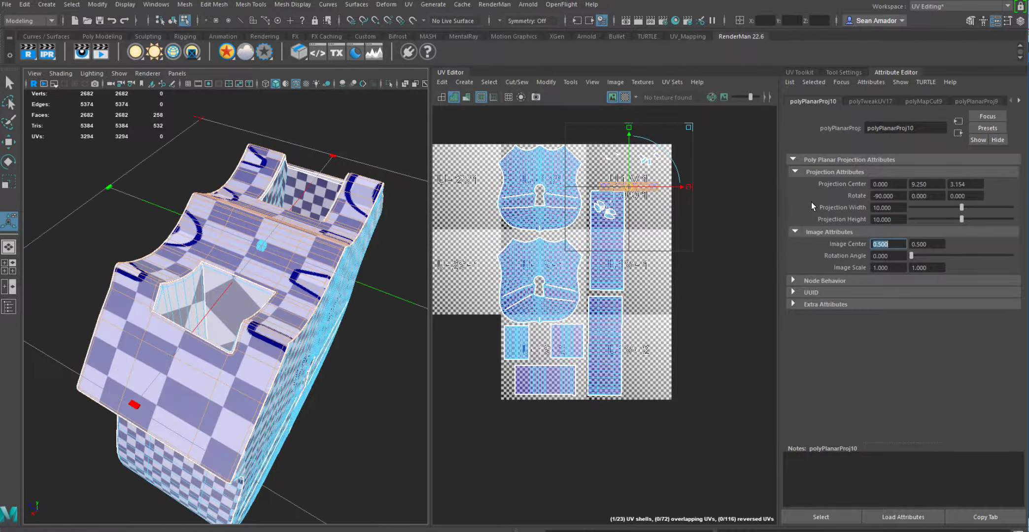
left_click_drag(202, 281, 232, 291, "alt")
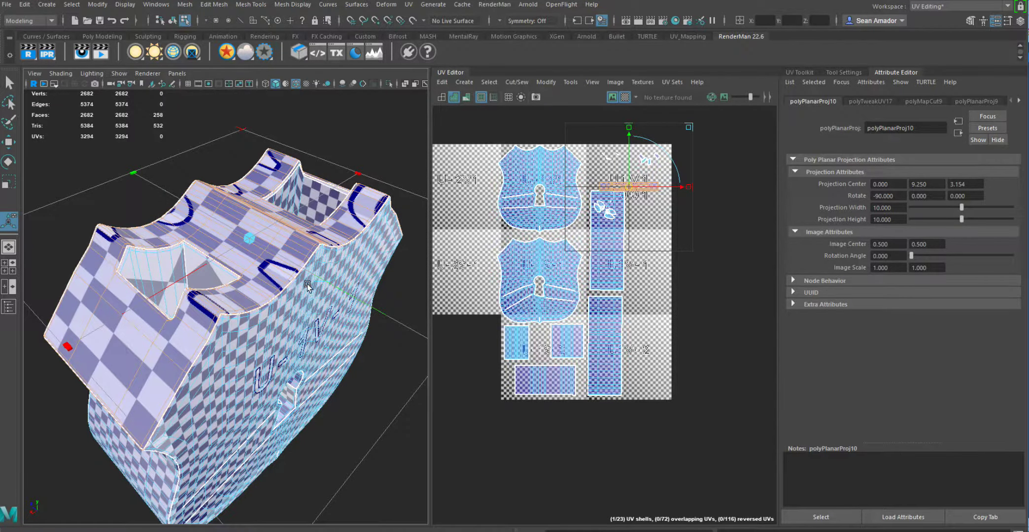
left_click_drag(311, 284, 281, 268, "alt")
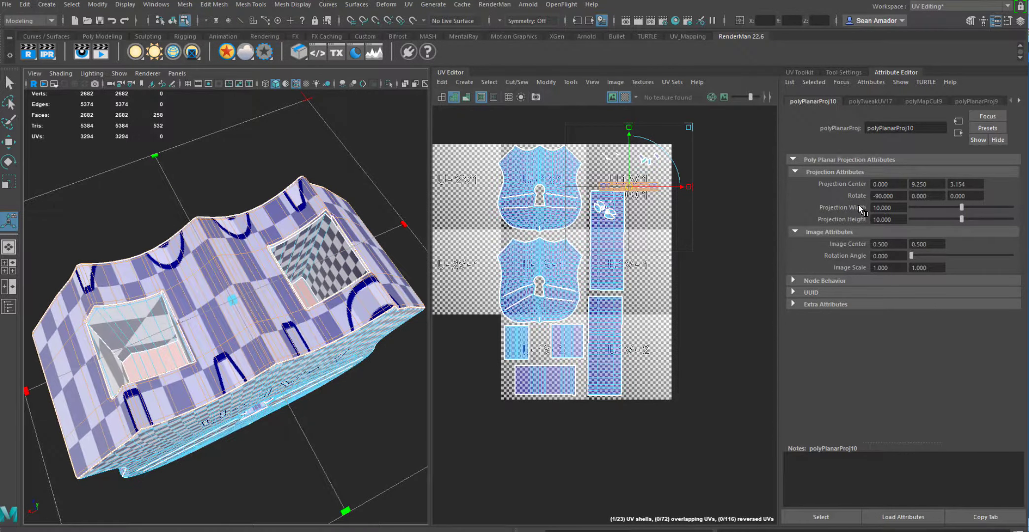
scroll(380, 239, "down", 3)
left_click_drag(379, 238, 269, 222, "alt")
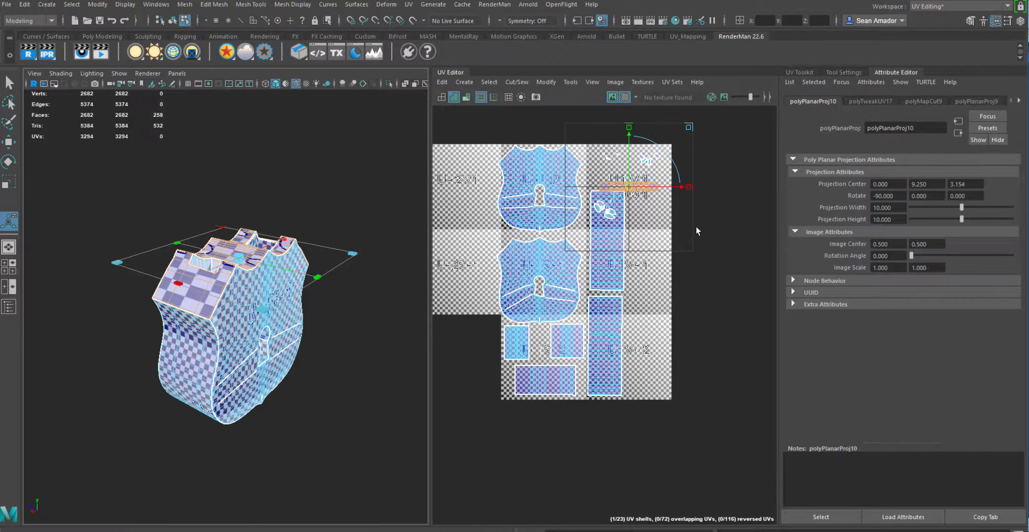
Step: Unfold the top wall shell and set its texel density to 204.4756
left_click_drag(666, 279, 664, 314)
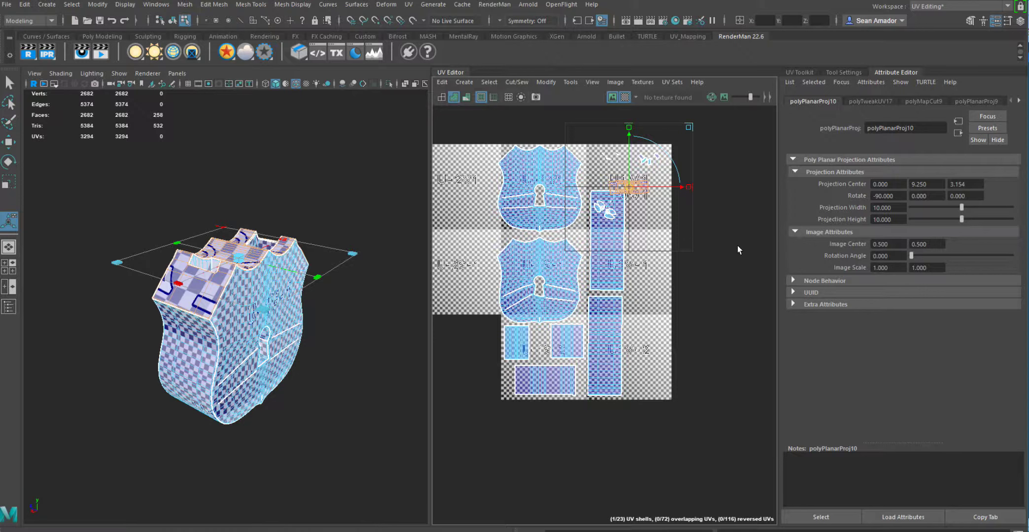
left_click(809, 75)
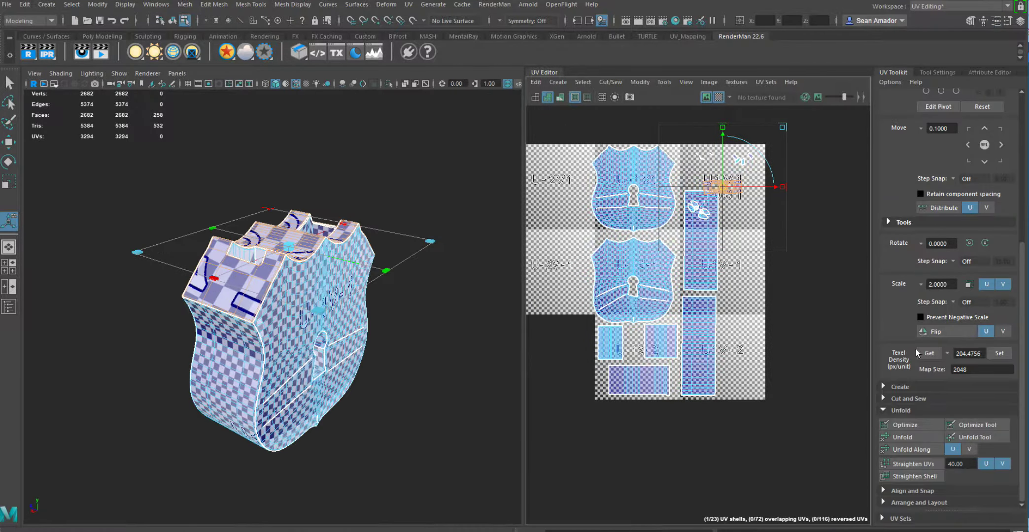
left_click(1000, 353)
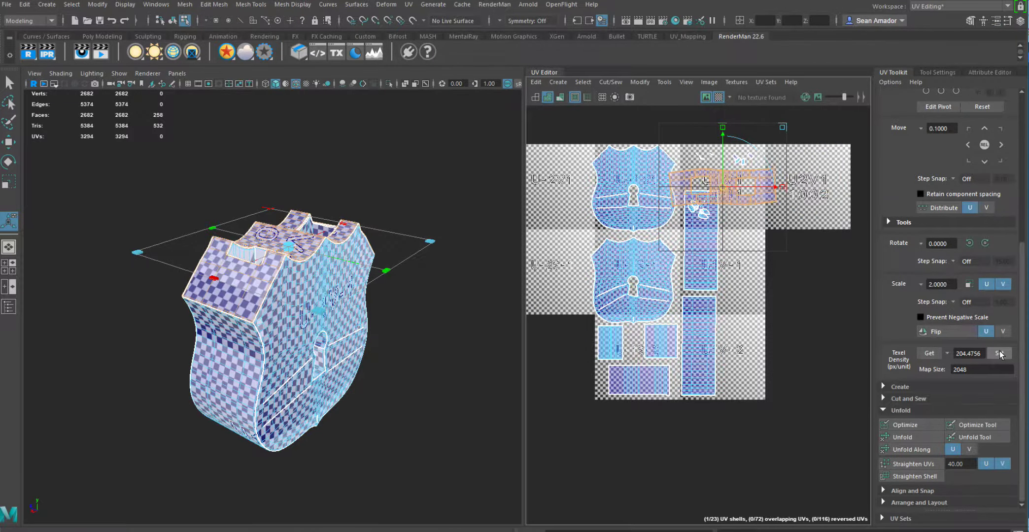
left_click_drag(356, 352, 214, 335, "alt")
scroll(360, 349, "up", 4)
middle_click_drag(214, 335, 199, 365, "alt")
Step: Shift the top wall shell clear of the tall side wall shells, rotate it level, and straighten its UVs
key("w")
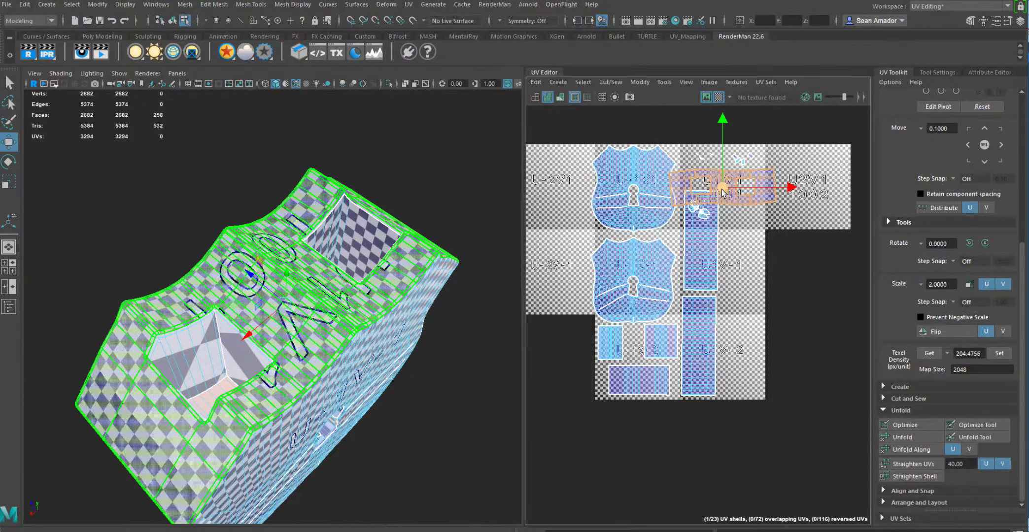
key("f")
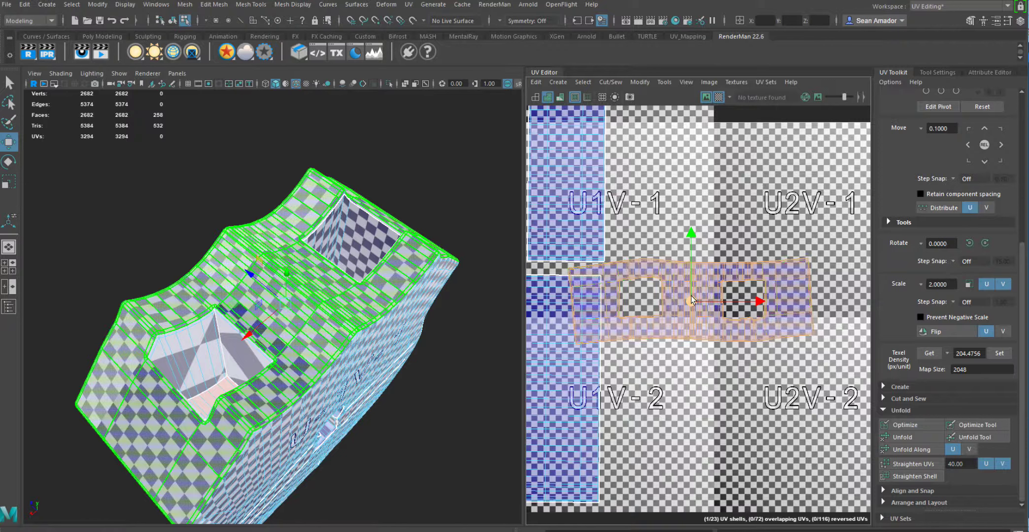
left_click_drag(690, 295, 728, 304)
key("e")
left_click_drag(772, 270, 775, 271)
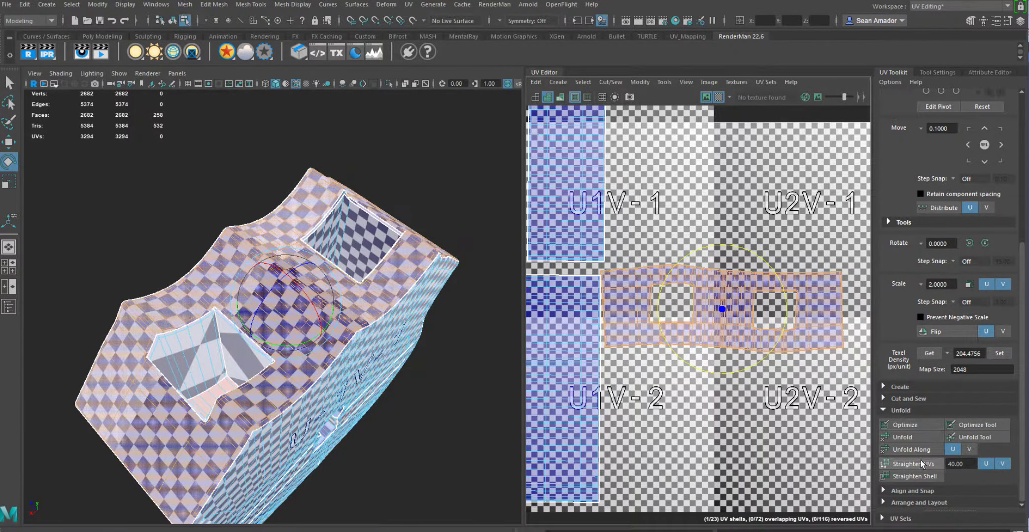
left_click(886, 463)
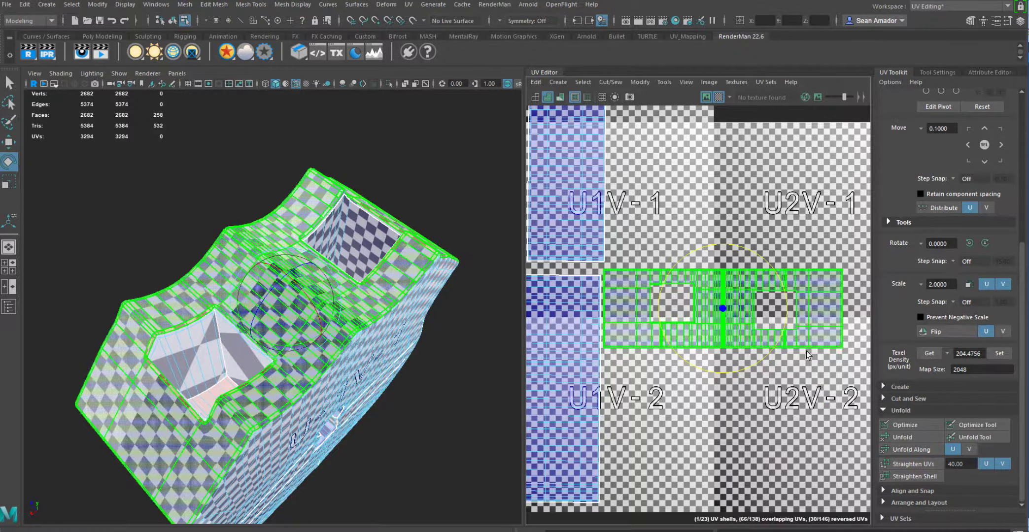
Step: Rotate the straightened top wall shell a quarter turn so it stands upright
middle_click_drag(773, 315, 772, 352, "alt")
right_click_drag(771, 352, 751, 360, "alt")
middle_click_drag(751, 360, 770, 345, "alt")
key("w")
key("e")
left_click_drag(791, 290, 778, 374)
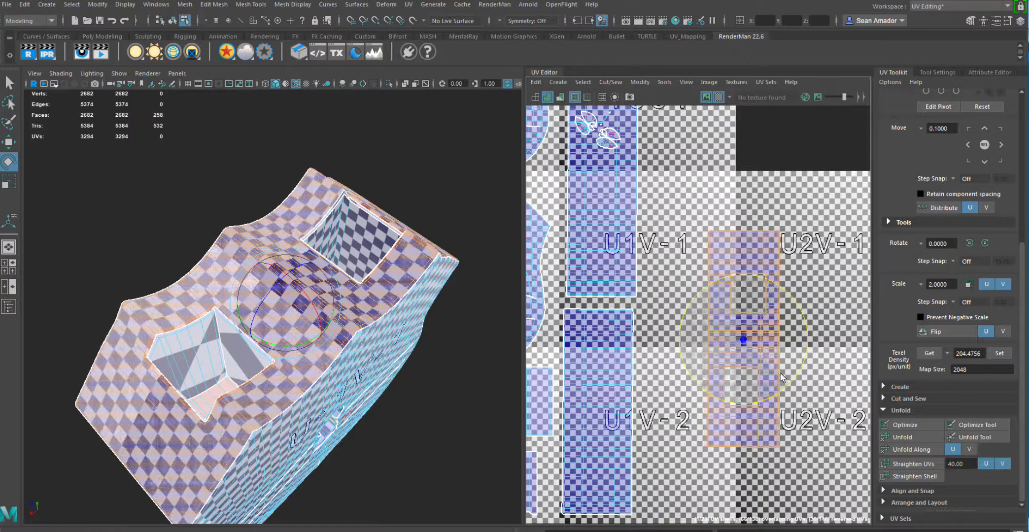
Step: Move the upright top wall shell into the empty space beside the lower tall side wall shell
key("w")
left_click_drag(744, 339, 676, 407)
right_click_drag(677, 407, 689, 320, "alt")
middle_click_drag(690, 320, 652, 432, "alt")
right_click_drag(653, 433, 676, 335, "alt")
middle_click_drag(676, 335, 705, 349, "alt")
right_click_drag(704, 349, 717, 306, "alt")
scroll(716, 305, "up", 3)
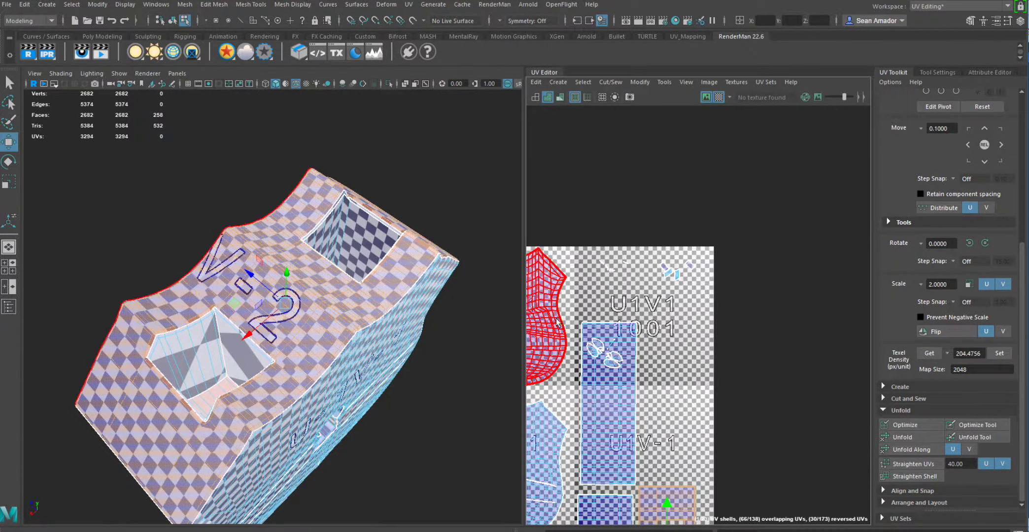
Step: Select the inner wall faces of one shackle hole and apply a planar UV projection to them
middle_click_drag(272, 350, 352, 333, "alt")
right_click_drag(327, 271, 414, 256)
right_click_drag(324, 326, 372, 256)
left_click(294, 350)
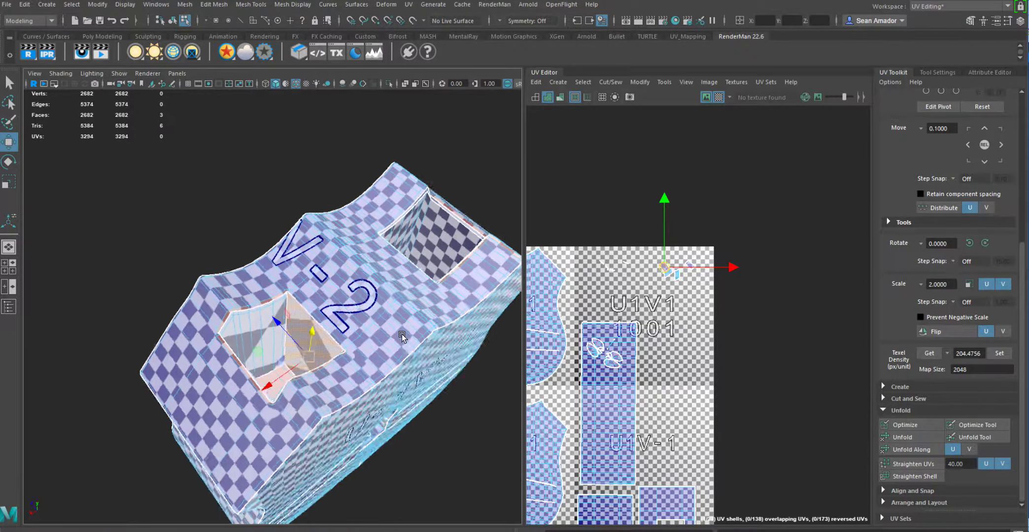
left_click_drag(396, 335, 191, 228, "alt")
double_click(366, 348, "shift")
left_click(408, 4)
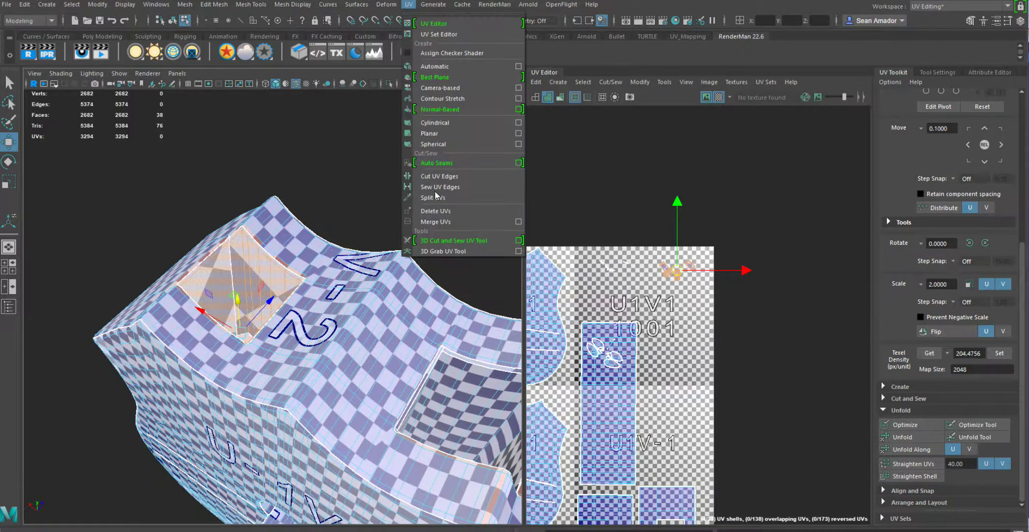
left_click(440, 139)
scroll(394, 252, "down", 3)
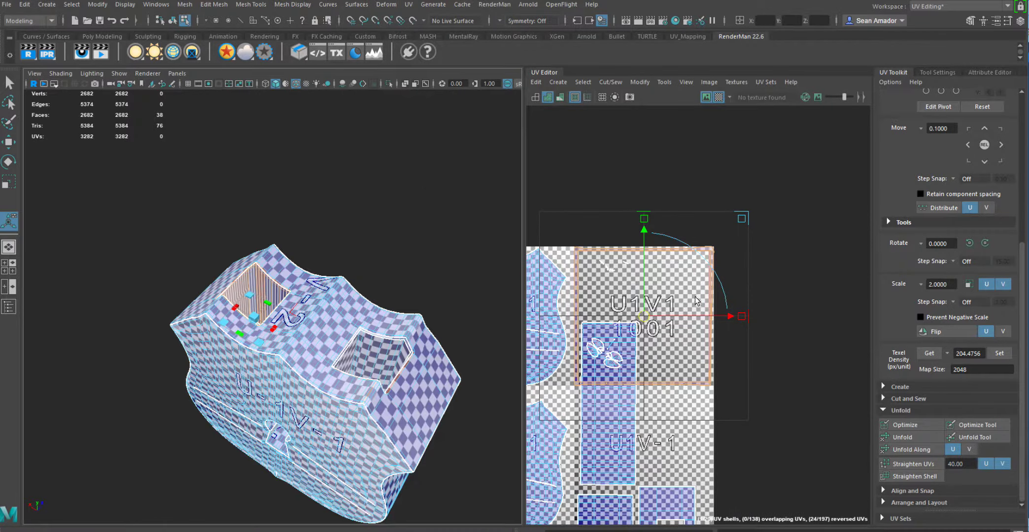
Step: Set the shackle hole projection's X rotation to 0
left_click(978, 72)
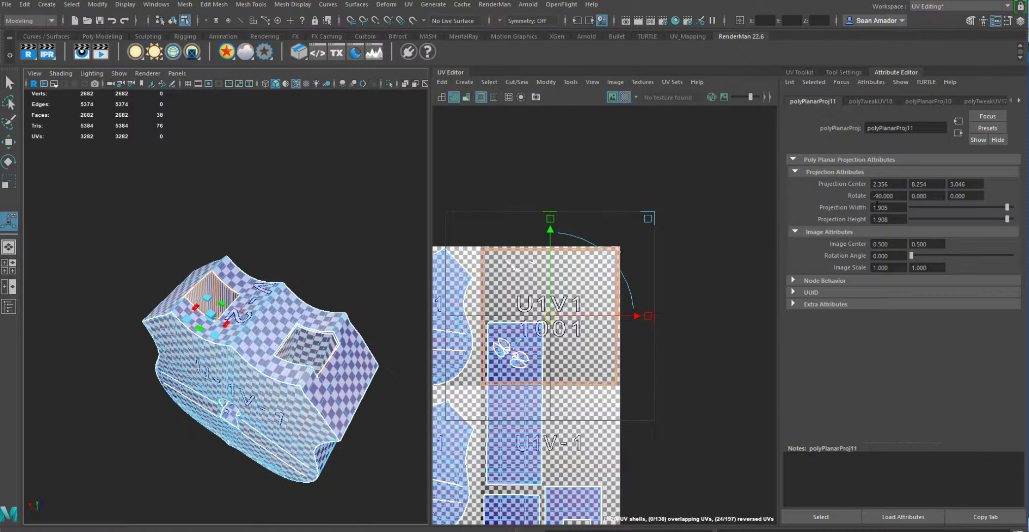
double_click(900, 193)
type("0")
key("Return")
scroll(197, 314, "up", 6)
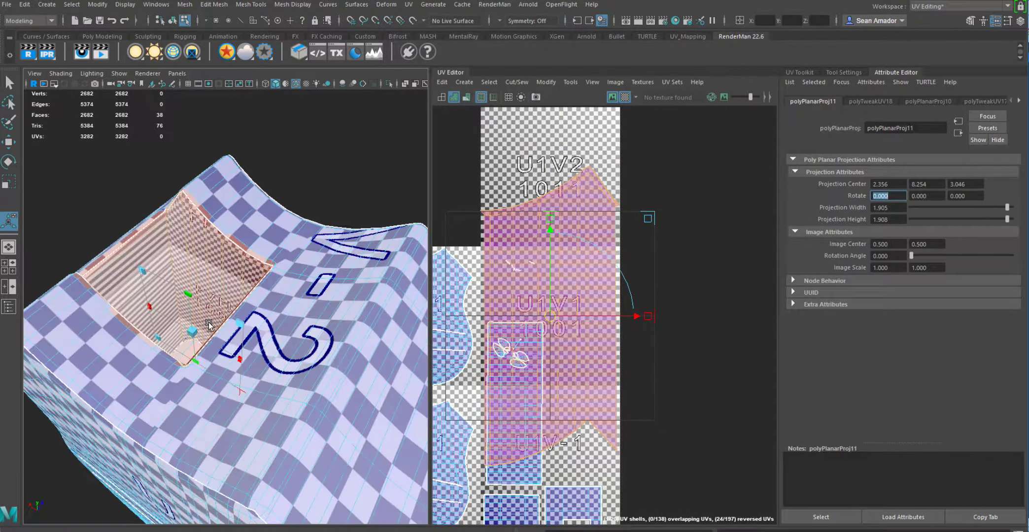
left_click_drag(197, 313, 264, 309, "alt")
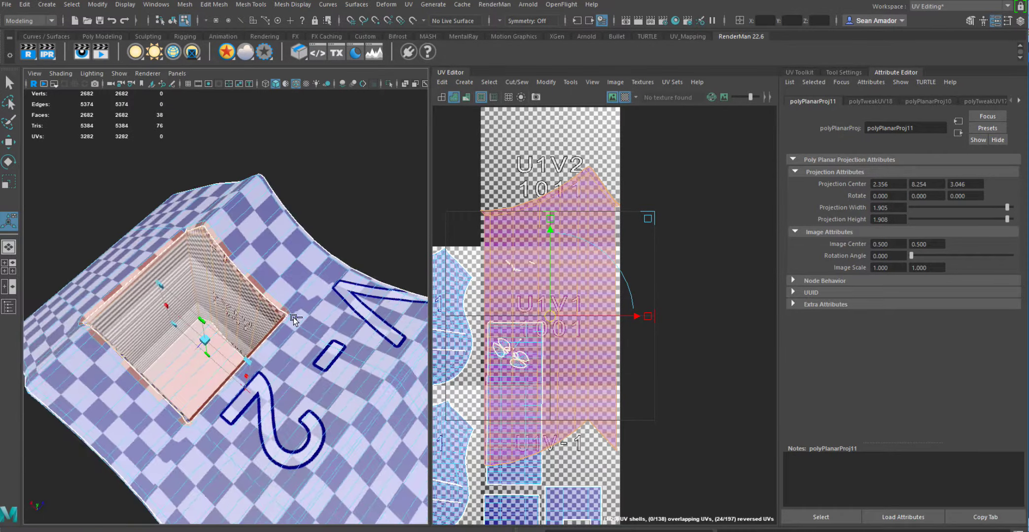
middle_click_drag(563, 234, 625, 234, "alt")
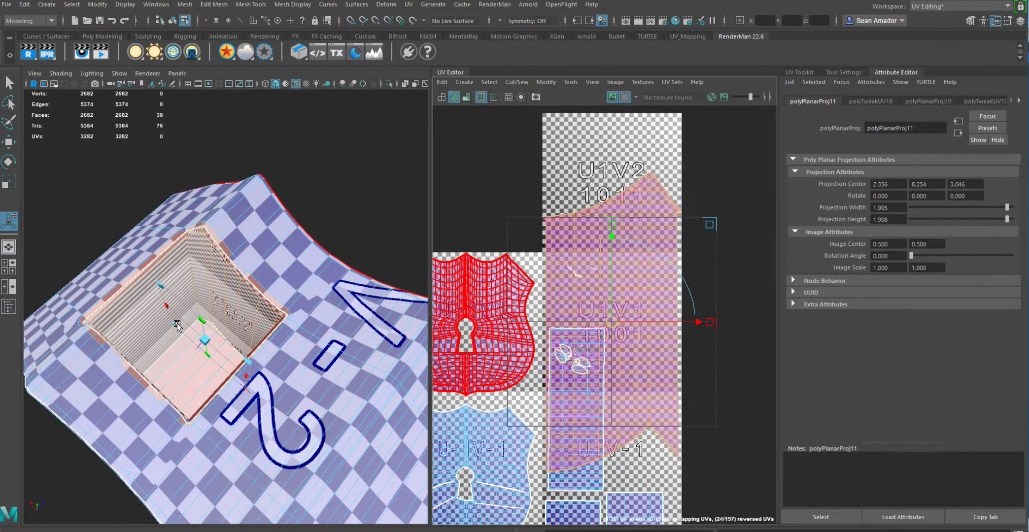
Step: Cut the UVs along a vertical corner edge of the shackle hole's inner walls with the 3D Cut and Sew UV Tool
right_click_drag(200, 255, 205, 234)
left_click(408, 3)
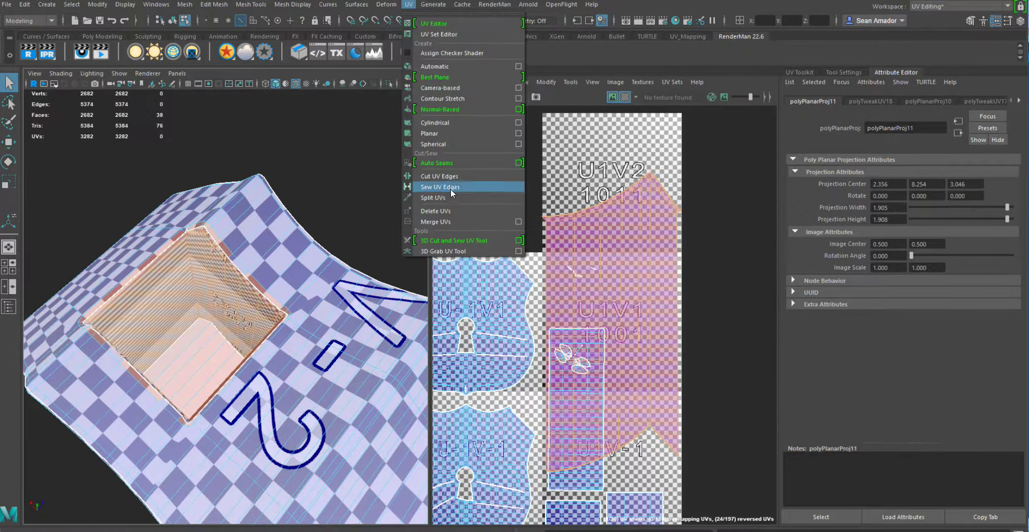
left_click(457, 241)
left_click(193, 272)
left_click_drag(235, 296, 292, 258, "alt")
right_click_drag(292, 258, 345, 266, "alt")
middle_click_drag(207, 206, 184, 297, "alt")
left_click_drag(184, 296, 70, 211, "alt")
left_click(70, 210)
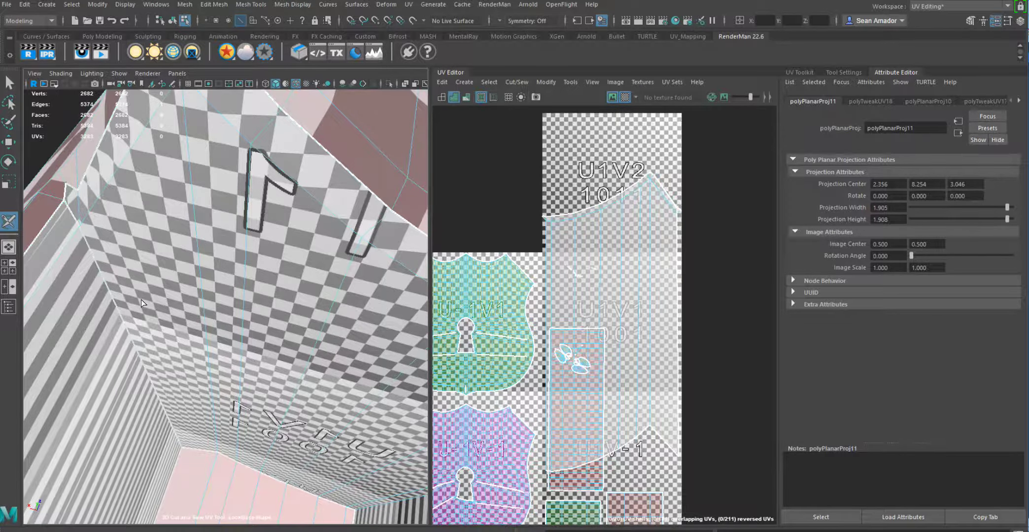
left_click(186, 451)
left_click_drag(187, 449, 251, 254, "alt")
right_click_drag(251, 253, 216, 292, "alt")
Step: Select the cut shackle hole wall shell and unfold it
right_click_drag(645, 274, 596, 271)
key("q")
left_click(631, 289)
key("ctrl+u")
scroll(648, 323, "down", 1)
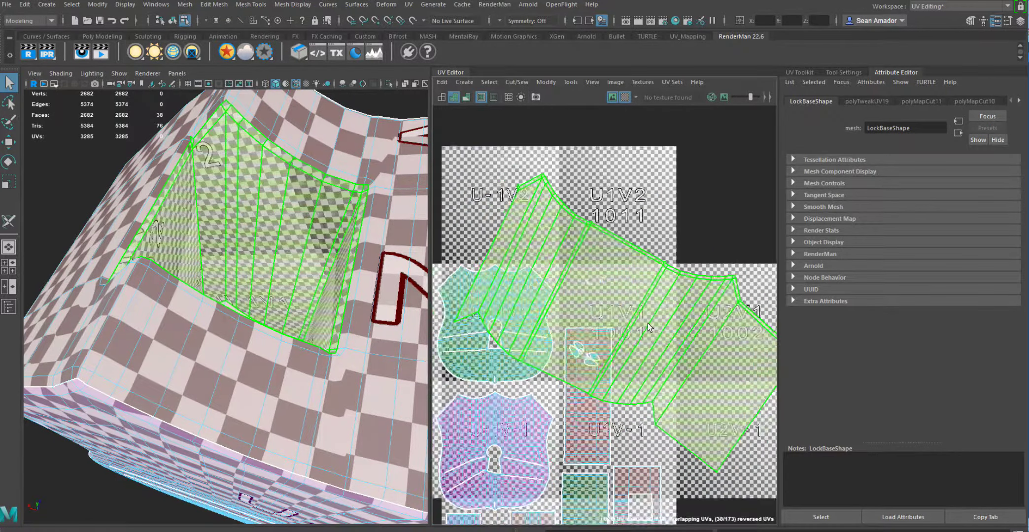
Step: Set the unfolded shackle hole wall shell's texel density to 204.4756
scroll(647, 323, "down", 3)
key("F11")
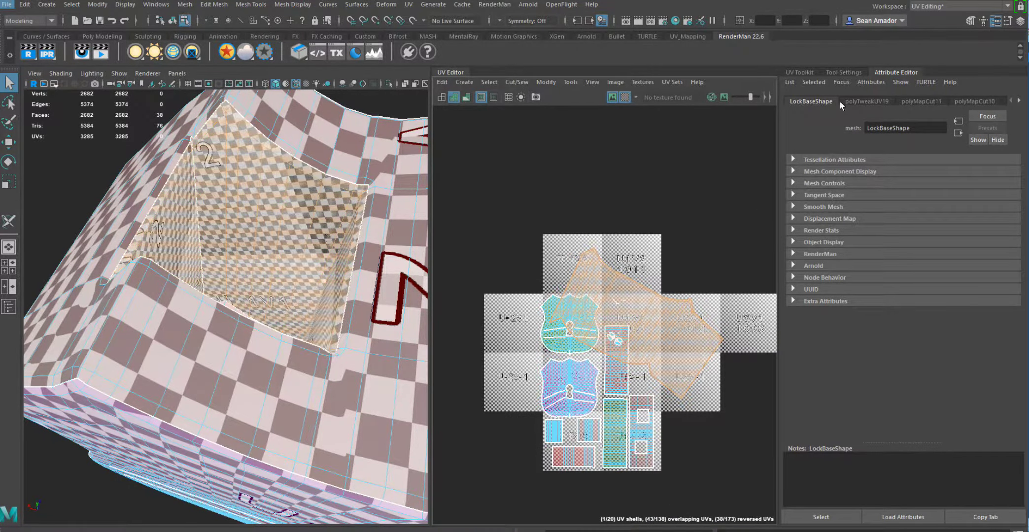
left_click(801, 71)
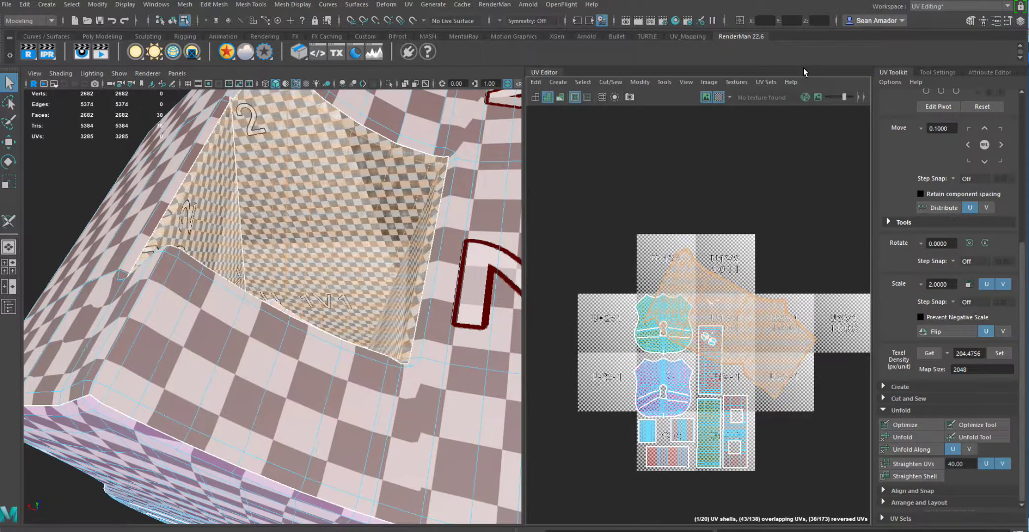
left_click(1002, 352)
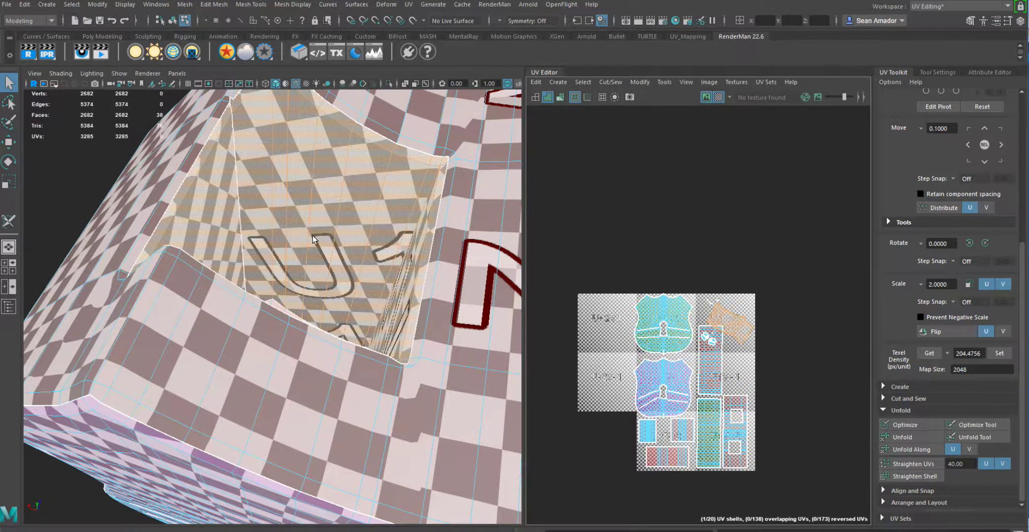
scroll(313, 240, "down", 3)
left_click_drag(313, 240, 288, 230, "alt")
Step: Rotate the shackle hole wall shell roughly level and move it up within tile 1001
key("e")
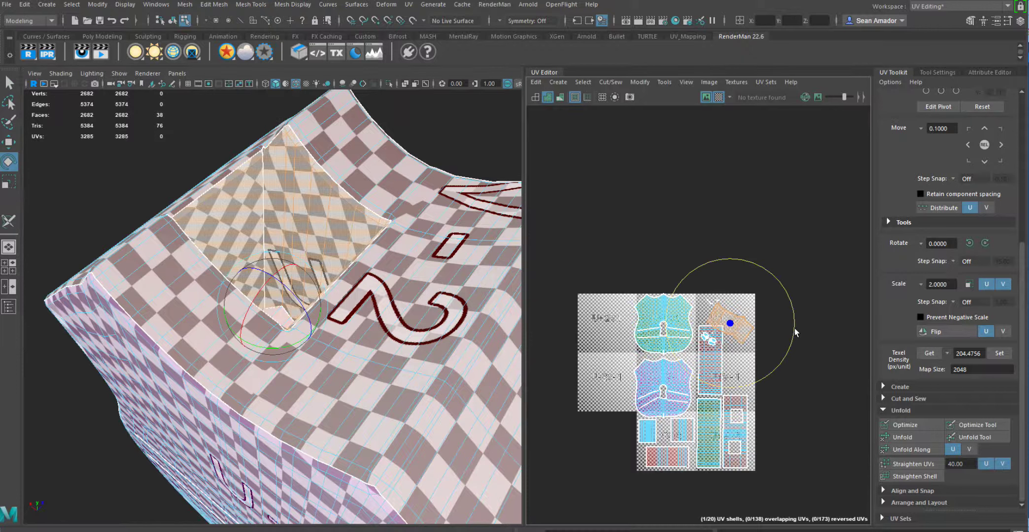
left_click_drag(796, 333, 806, 277)
key("f")
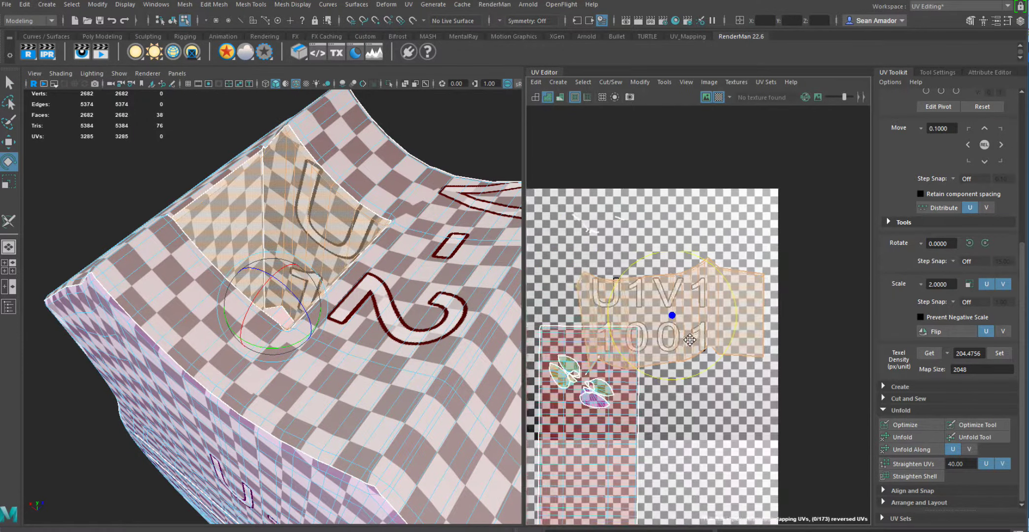
scroll(720, 340, "up", 3)
scroll(726, 329, "down", 1)
middle_click_drag(705, 301, 701, 336, "alt")
key("w")
left_click_drag(701, 342, 707, 260)
middle_click_drag(768, 260, 742, 278, "alt")
key("e")
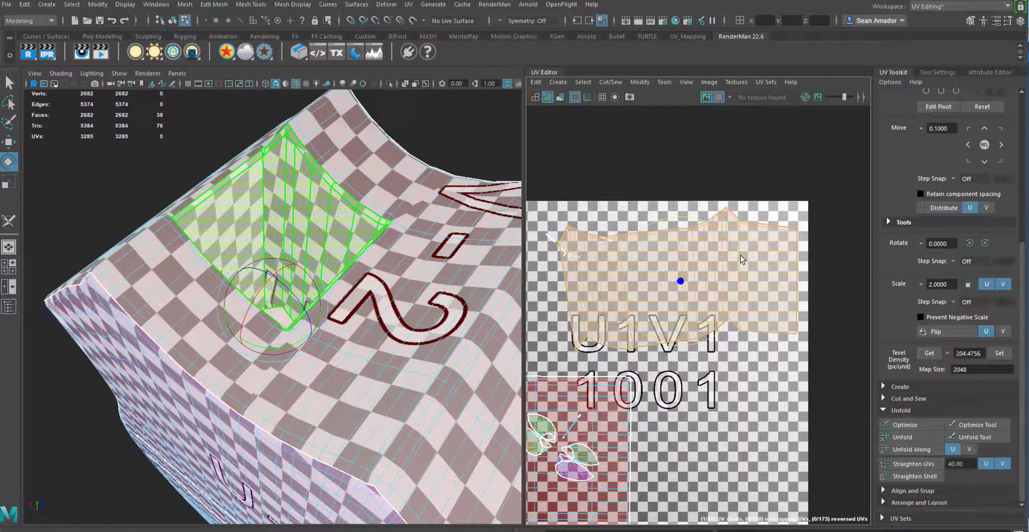
Step: Select the whole shackle hole wall shell and move it away from the small shells into the empty tile 1002
right_click_drag(611, 289, 662, 289)
middle_click_drag(540, 298, 623, 310, "alt")
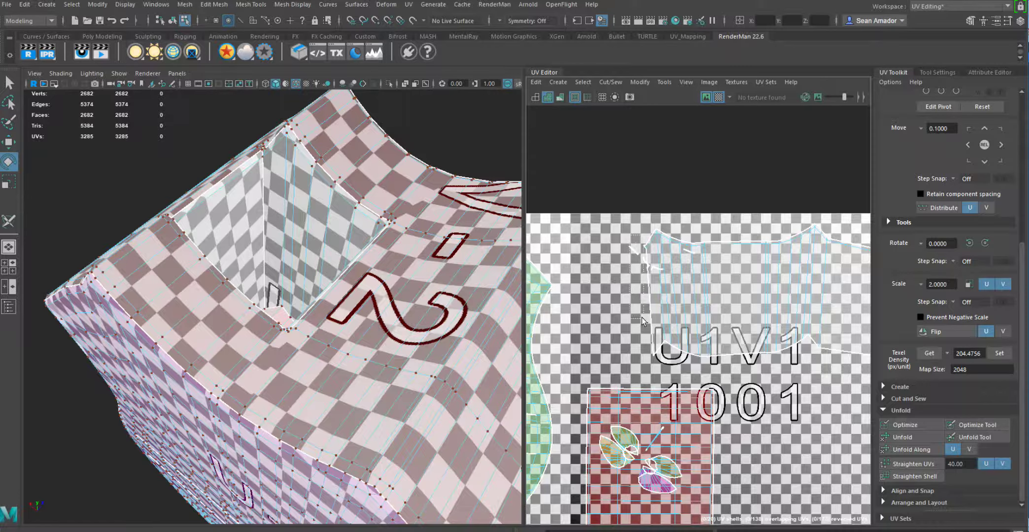
double_click(653, 367)
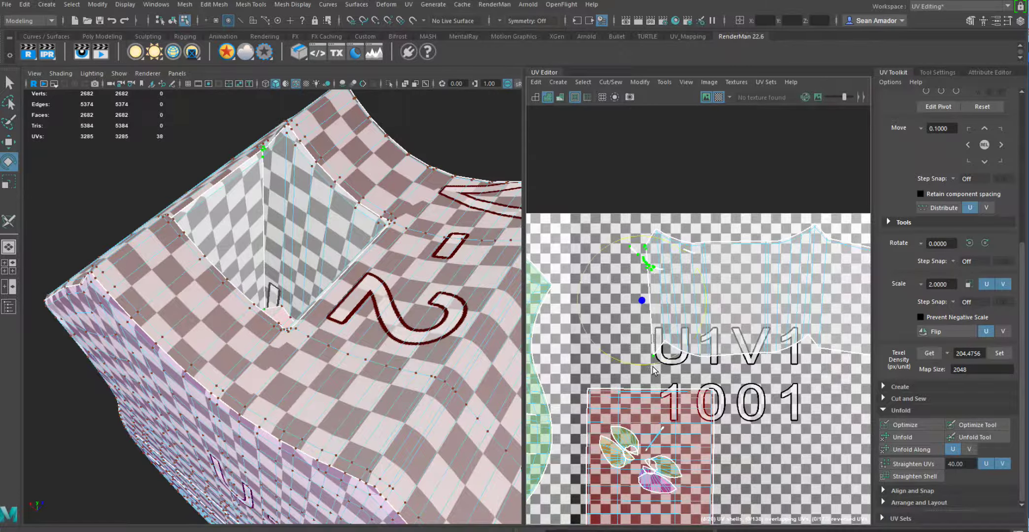
right_click_drag(759, 285, 709, 270)
scroll(761, 308, "down", 3)
middle_click_drag(761, 309, 669, 288, "alt")
left_click(671, 287)
key("w")
left_click_drag(665, 274, 794, 249)
middle_click_drag(794, 249, 653, 251, "alt")
left_click_drag(653, 251, 727, 335)
scroll(724, 344, "up", 2)
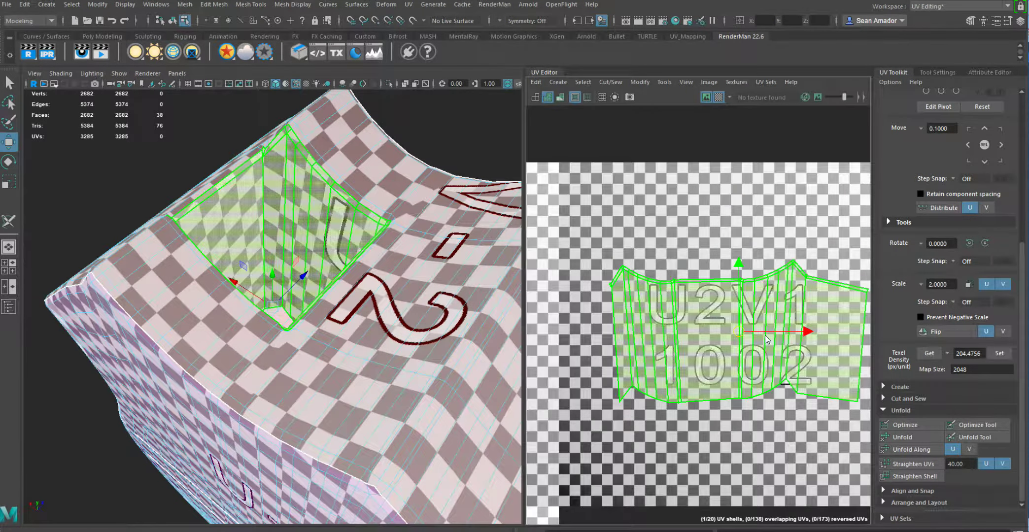
Step: Switch the hole wall shell to UV selection and shift the corner UVs at its left end vertically to flatten the spikes
right_click_drag(764, 335, 574, 256)
left_click_drag(622, 410, 622, 410)
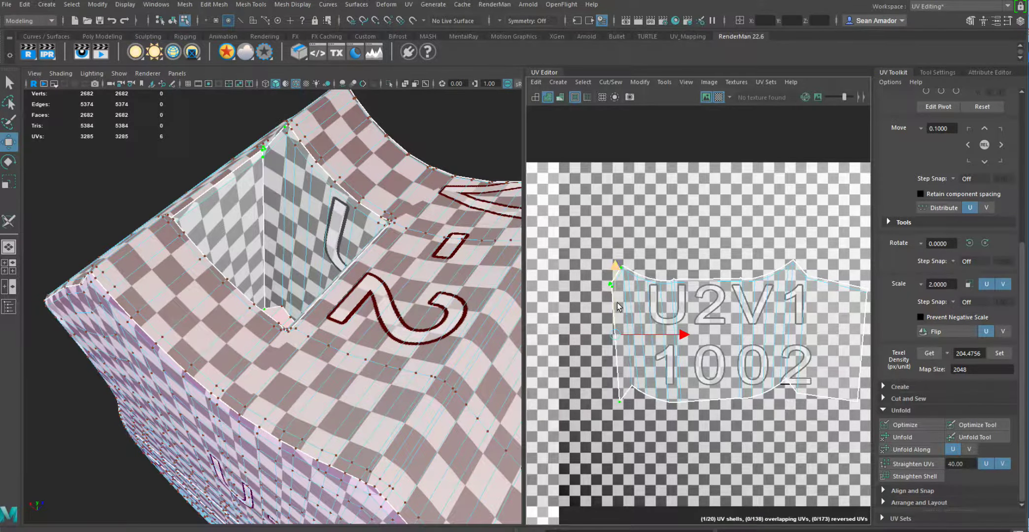
left_click_drag(617, 413, 620, 418)
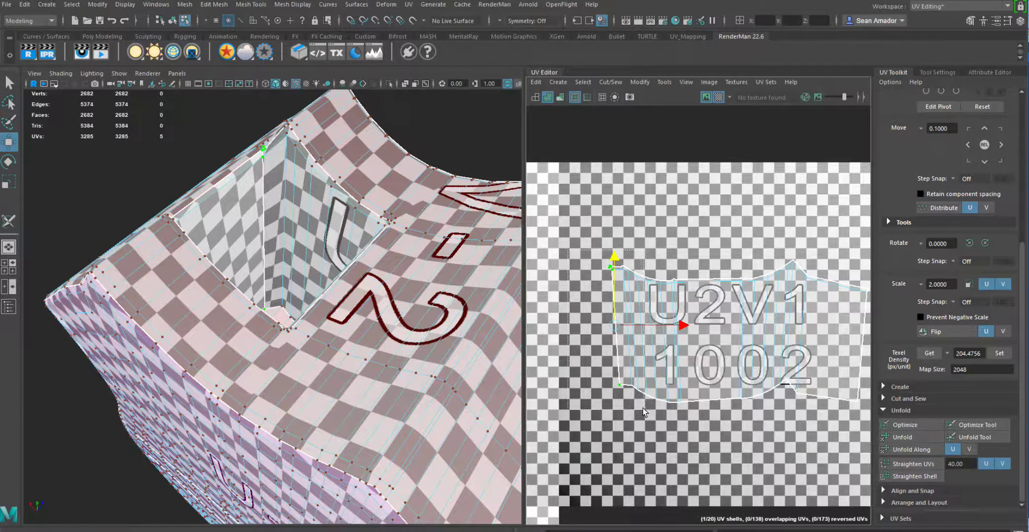
left_click_drag(642, 409, 641, 409)
scroll(632, 280, "down", 2)
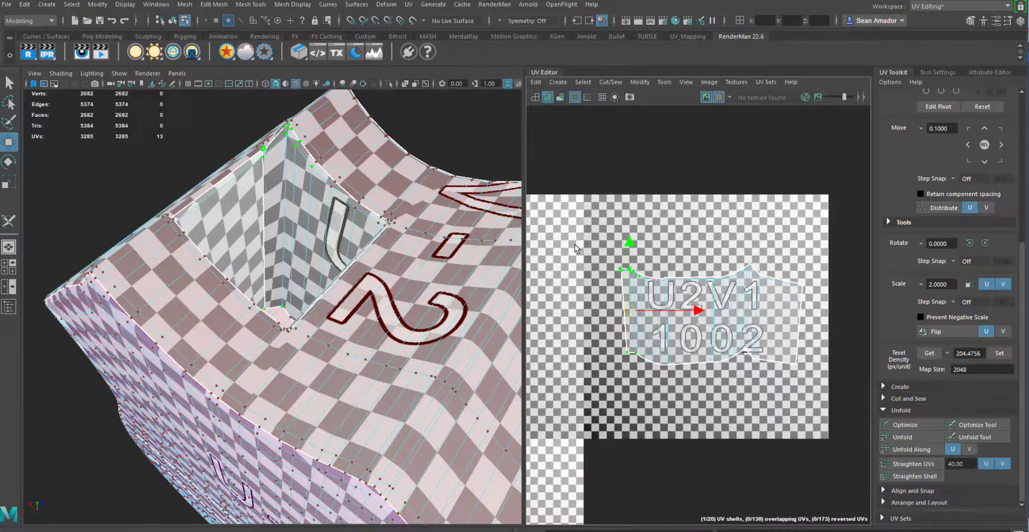
Step: Try to straighten the UVs selected along the hole wall shell's curved upper and lower edges
left_click_drag(743, 378, 751, 379)
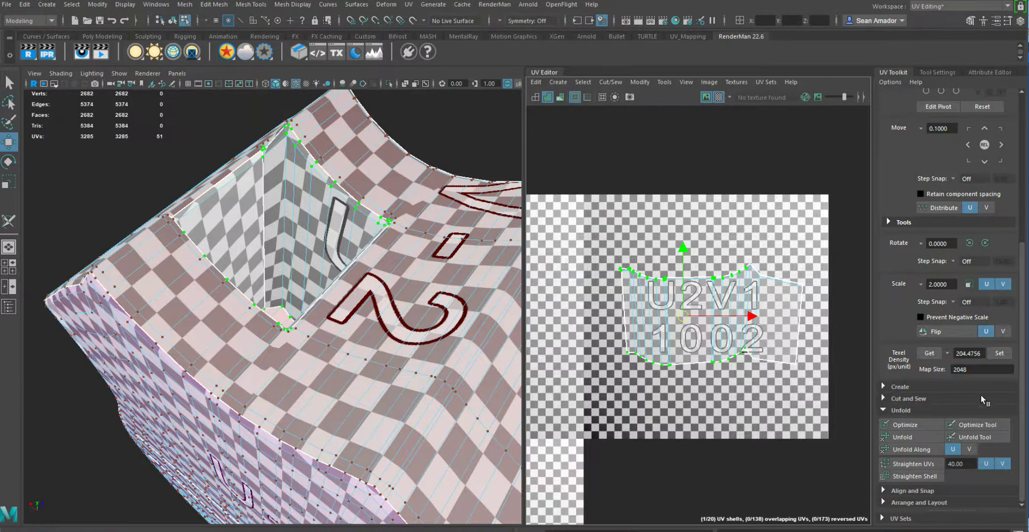
left_click(911, 463)
scroll(665, 296, "up", 6)
key("ctrl+z")
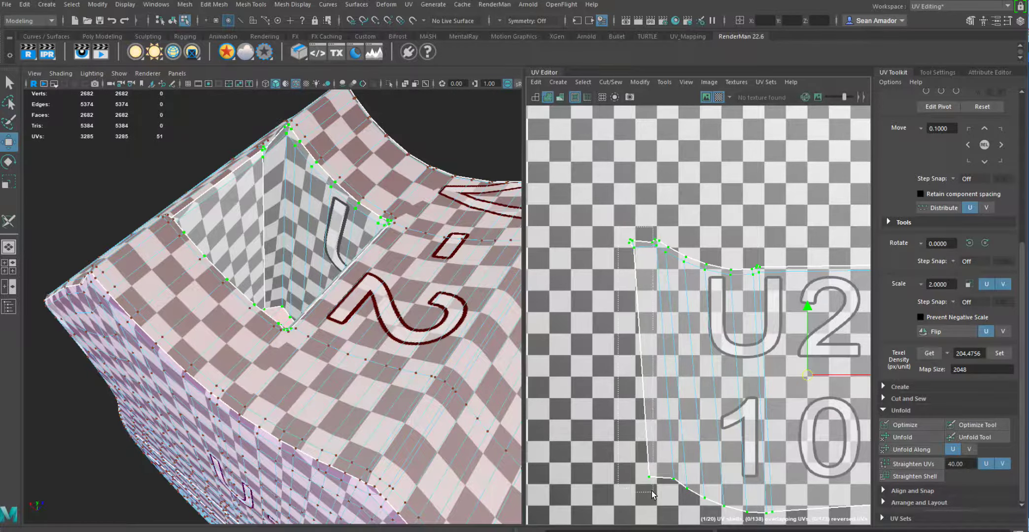
Step: Move the peak UVs near the hole wall shell's right end vertically to flatten the points on its upper and lower edges
left_click_drag(651, 491, 651, 492)
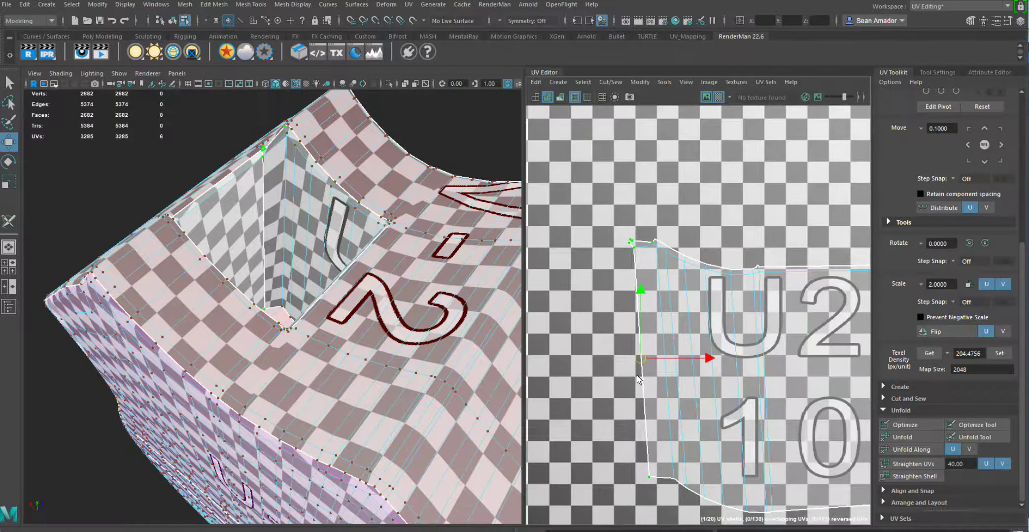
middle_click_drag(735, 298, 685, 293, "alt")
scroll(733, 293, "down", 3)
middle_click_drag(684, 344, 735, 370, "alt")
left_click_drag(664, 433, 666, 434)
left_click(676, 245)
left_click(665, 418, "shift")
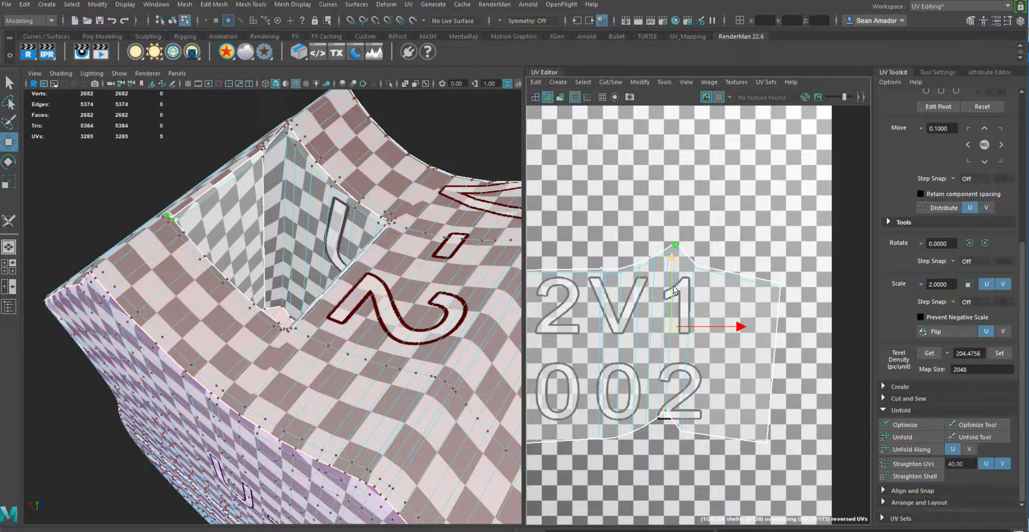
left_click_drag(670, 267, 669, 266)
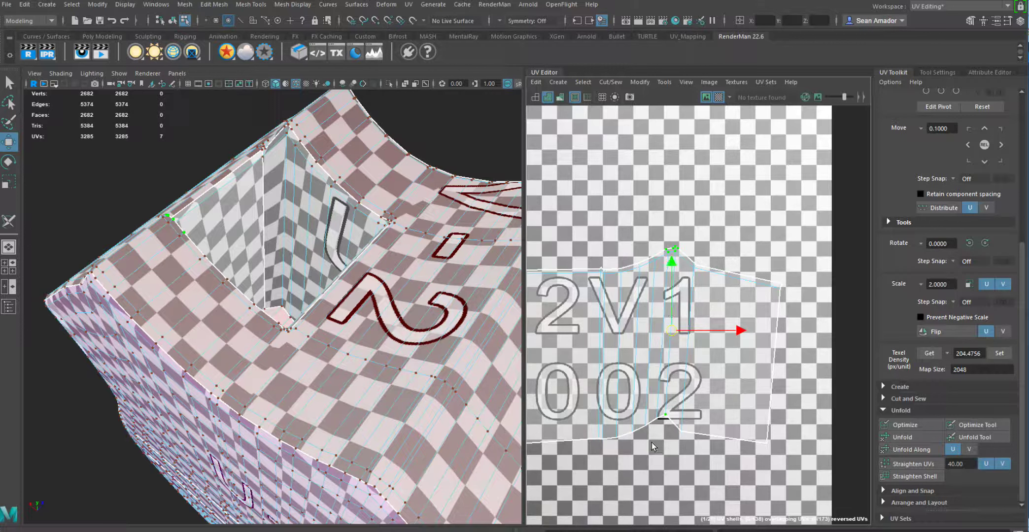
left_click(657, 419, "shift")
left_click_drag(669, 268, 672, 246)
left_click_drag(675, 189, 674, 192)
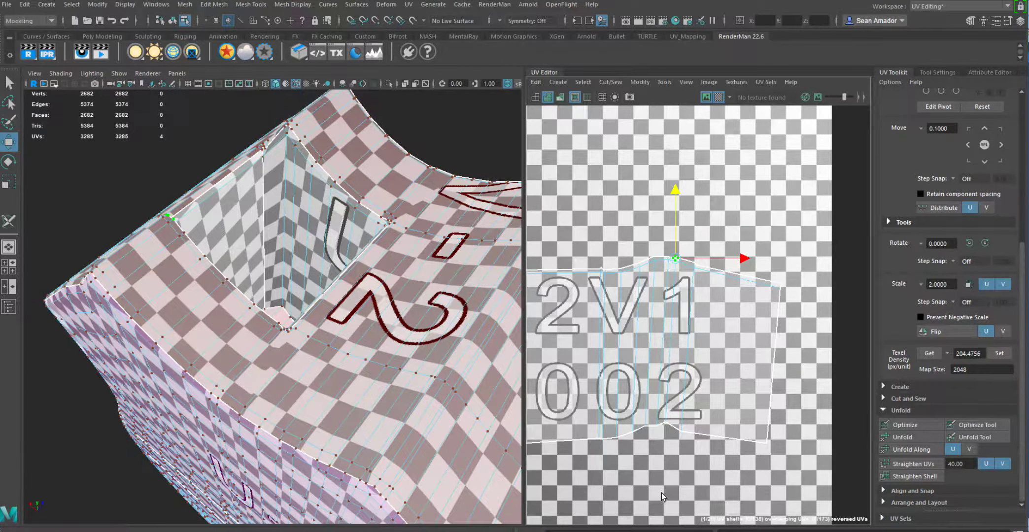
Step: Select the UVs along the upper edge around the flattened right-hand peak and straighten them into a level line
scroll(657, 430, "down", 1)
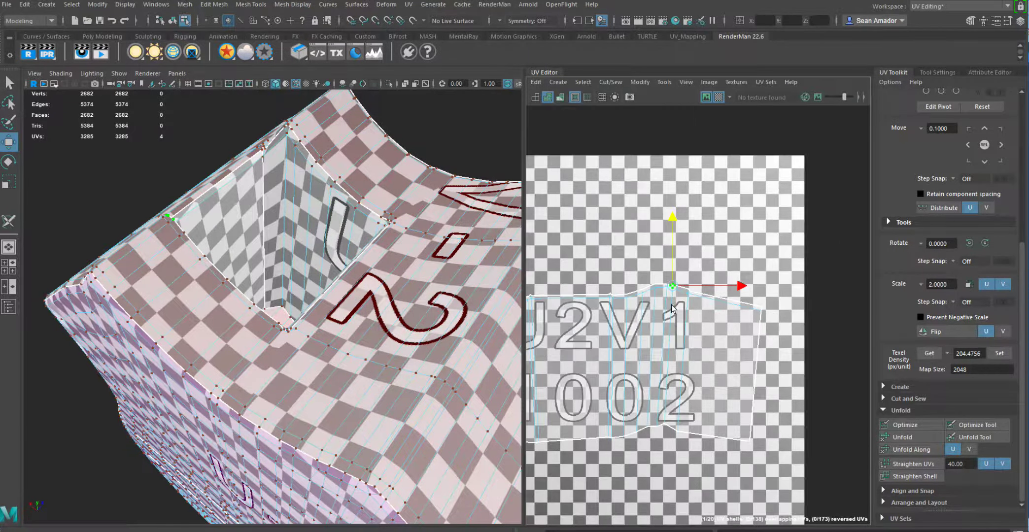
left_click_drag(718, 310, 719, 312)
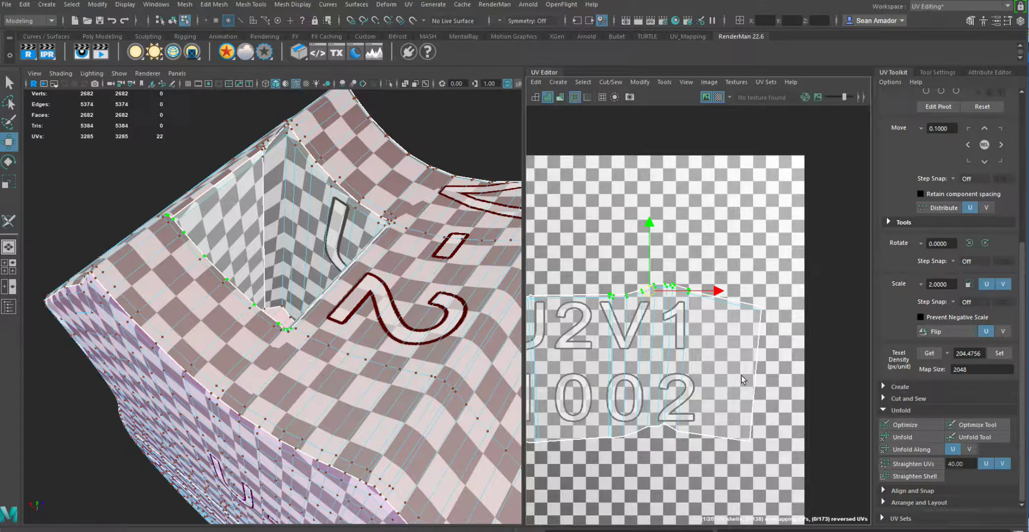
left_click(918, 464)
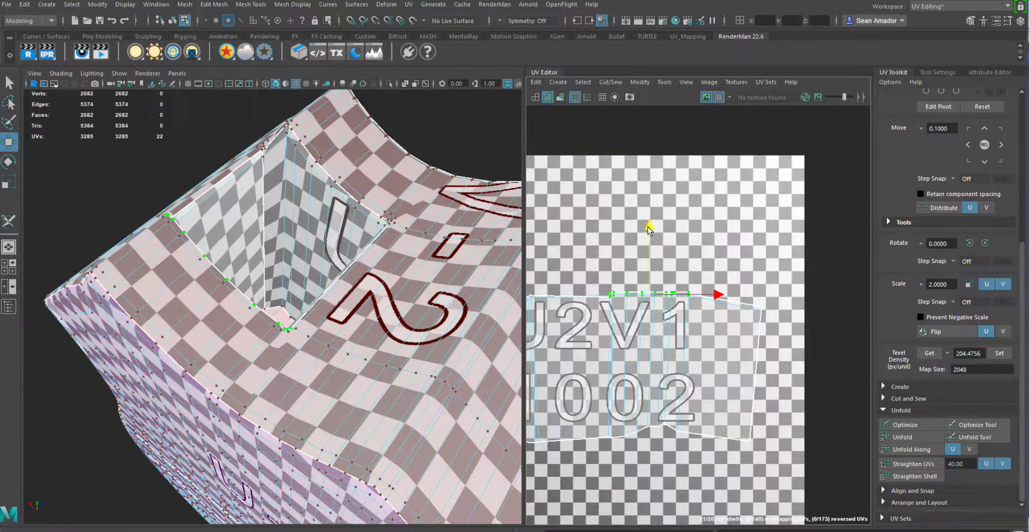
scroll(589, 357, "up", 5)
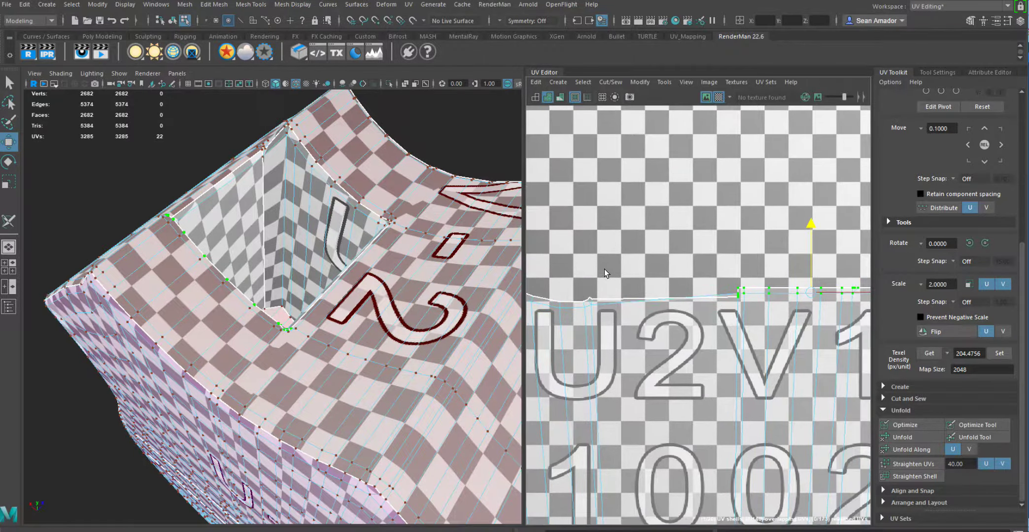
scroll(606, 274, "down", 6)
Step: Select the whole hole wall shell and straighten its UVs in both U and V
right_click_drag(685, 339, 645, 317)
left_click(646, 318)
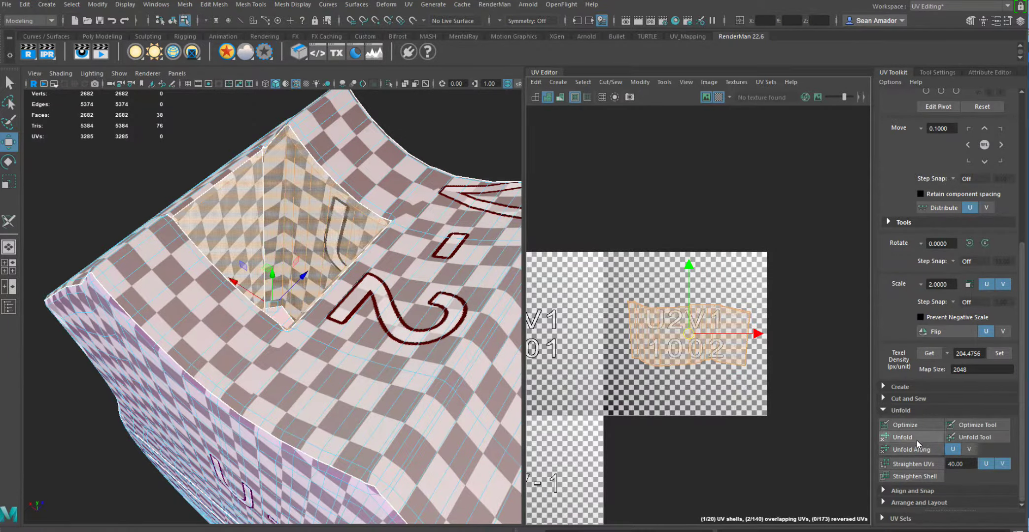
left_click(919, 464)
scroll(666, 367, "up", 5)
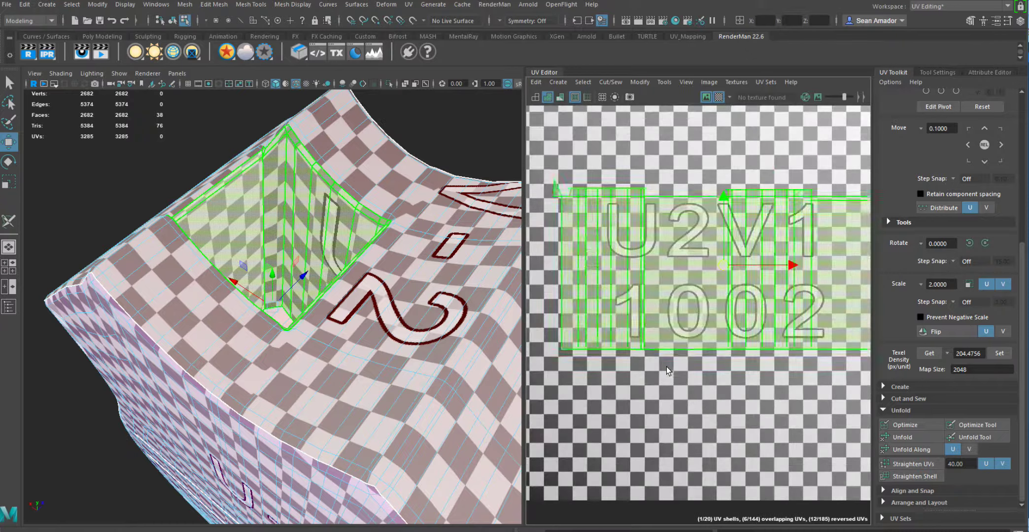
scroll(666, 366, "down", 4)
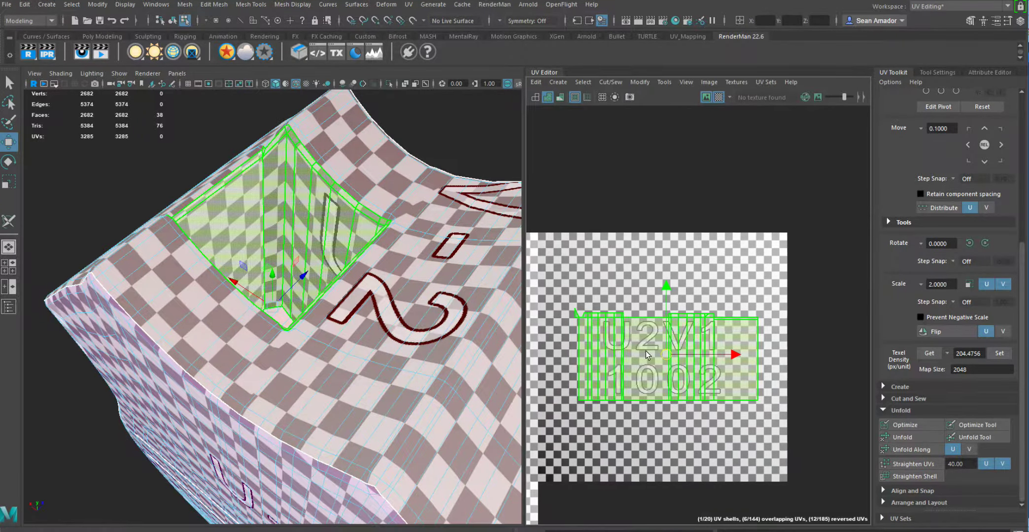
Step: Rotate the straightened hole wall shell upright and place it beside the tall rectangular shell, above the shell with the square cutout
scroll(754, 310, "down", 3)
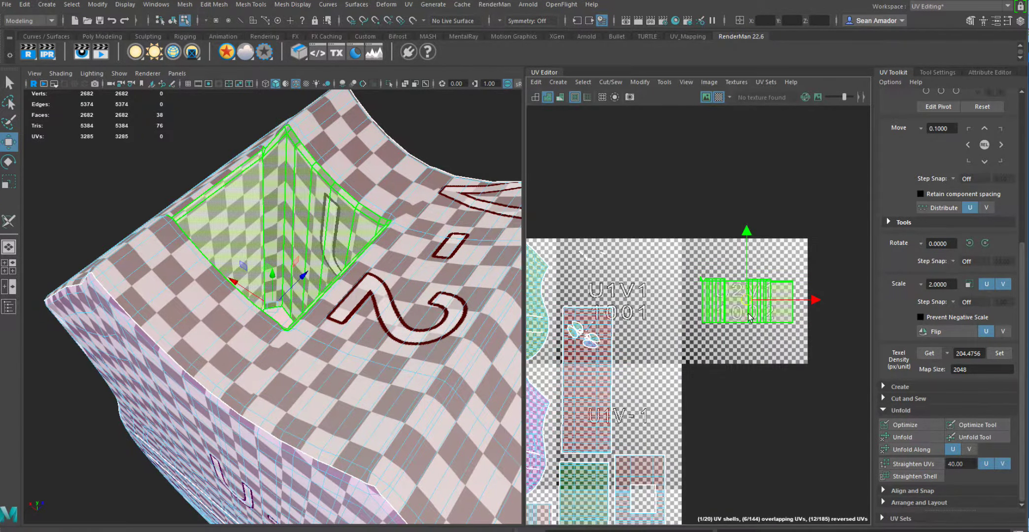
left_click_drag(743, 298, 660, 380)
key("e")
left_click_drag(727, 361, 636, 292)
key("w")
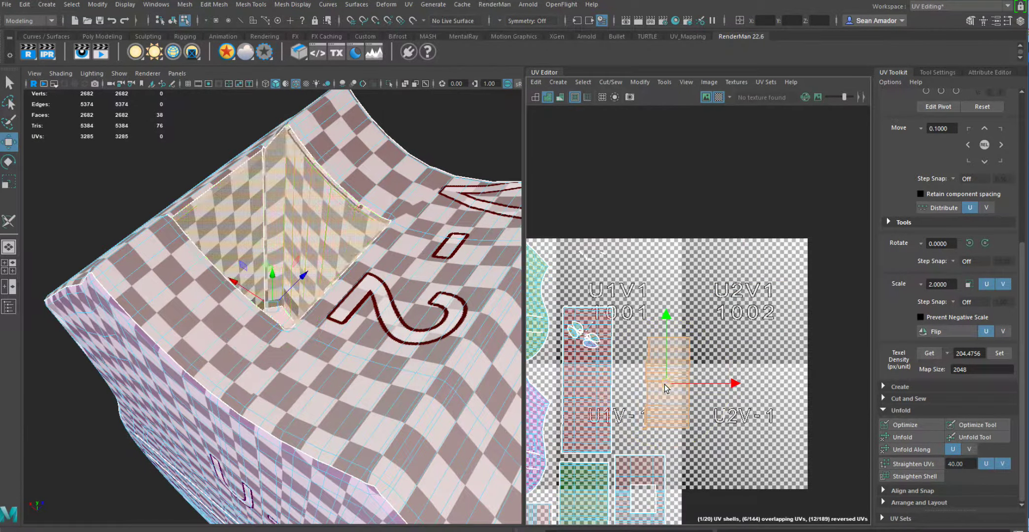
left_click_drag(664, 384, 645, 400)
scroll(630, 372, "down", 1)
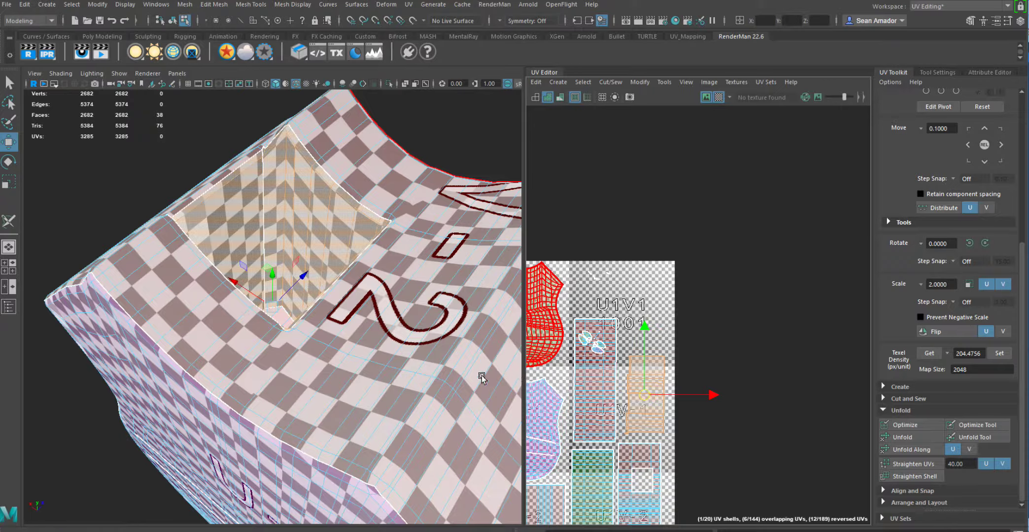
Step: Return the padlock base to object mode, select it and switch its UV shells from multicolour to single-colour shading
right_click_drag(473, 378, 312, 336, "alt")
left_click_drag(310, 409, 361, 353, "alt")
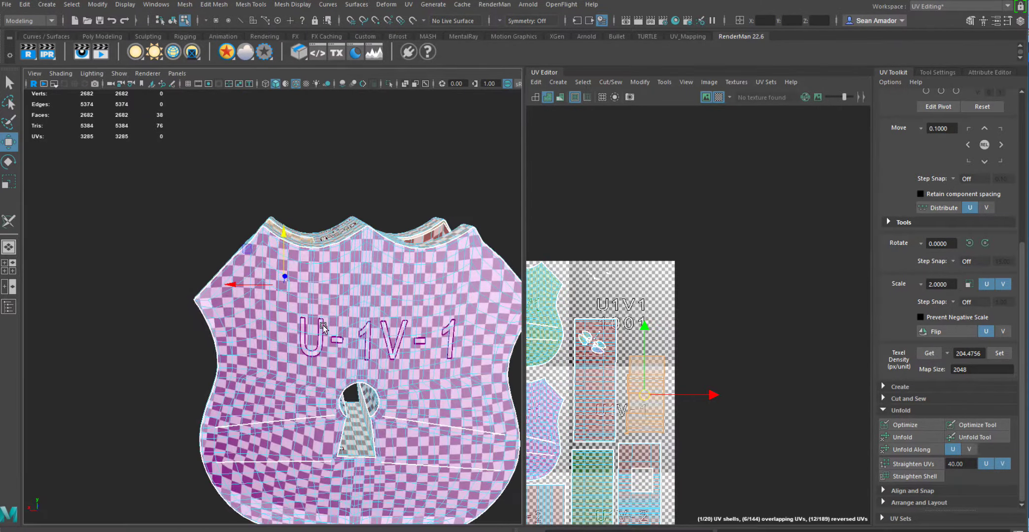
left_click_drag(300, 317, 370, 296, "alt")
right_click_drag(369, 257, 436, 234)
left_click(436, 232)
left_click_drag(436, 232, 383, 316, "alt")
left_click(373, 307)
scroll(420, 305, "down", 4)
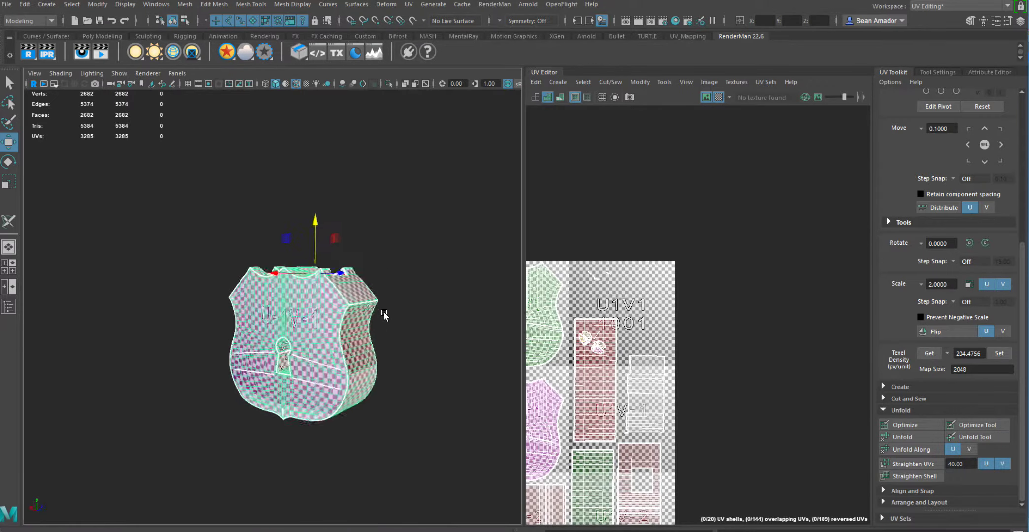
left_click(550, 96)
left_click_drag(366, 317, 270, 376, "alt")
left_click_drag(270, 325, 377, 282, "alt")
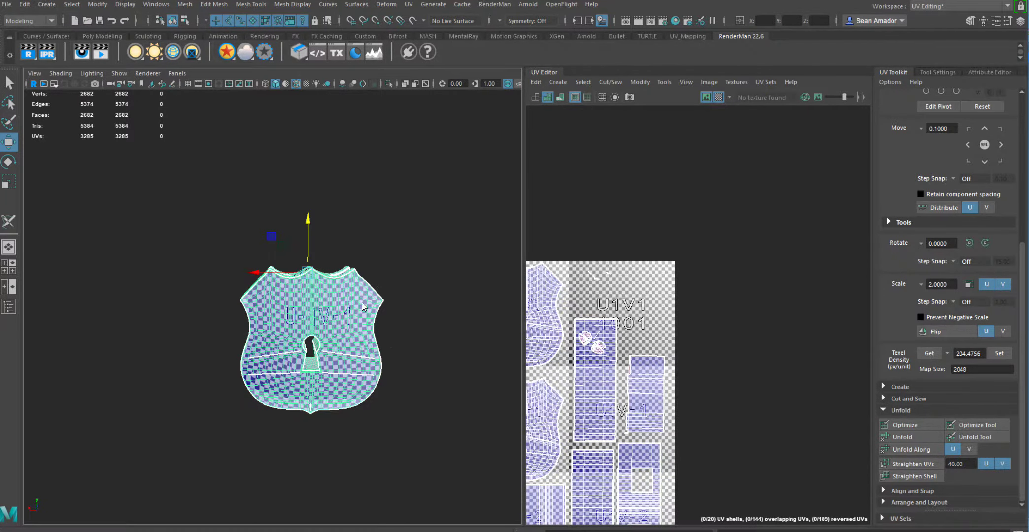
Step: Turn off the viewport's wireframe overlay and check the padlock base deselected and reselected from several angles
right_click_drag(362, 306, 433, 244)
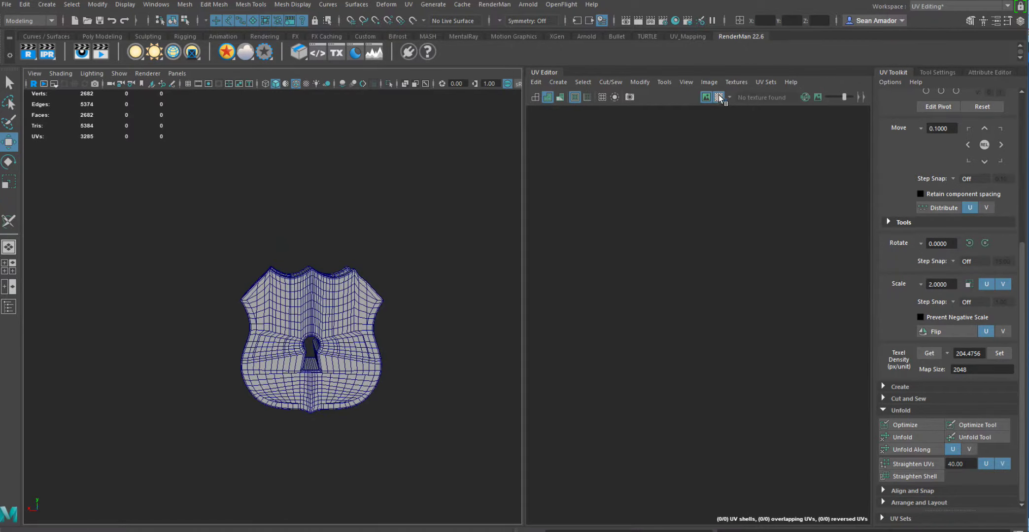
left_click(328, 295)
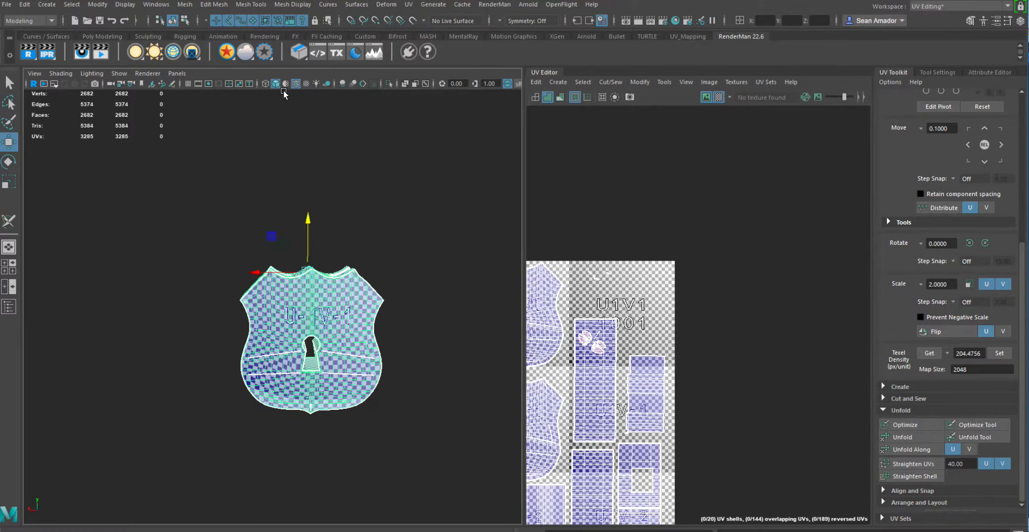
left_click(319, 177)
left_click_drag(317, 320, 340, 335, "alt")
left_click(335, 330)
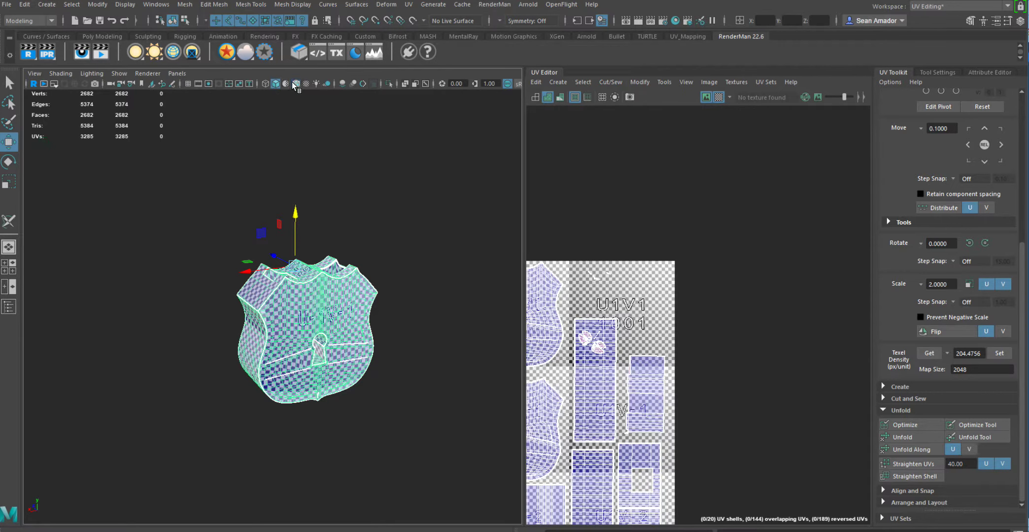
right_click_drag(328, 259, 387, 315, "alt")
middle_click_drag(386, 314, 324, 291, "alt")
right_click(329, 272)
left_click(459, 190)
left_click_drag(432, 208, 356, 206, "alt")
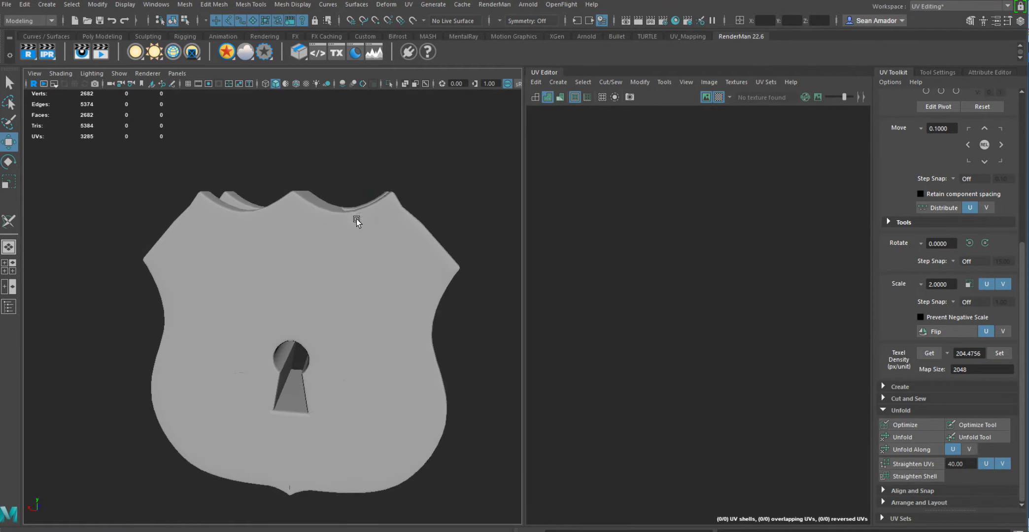
left_click(356, 222)
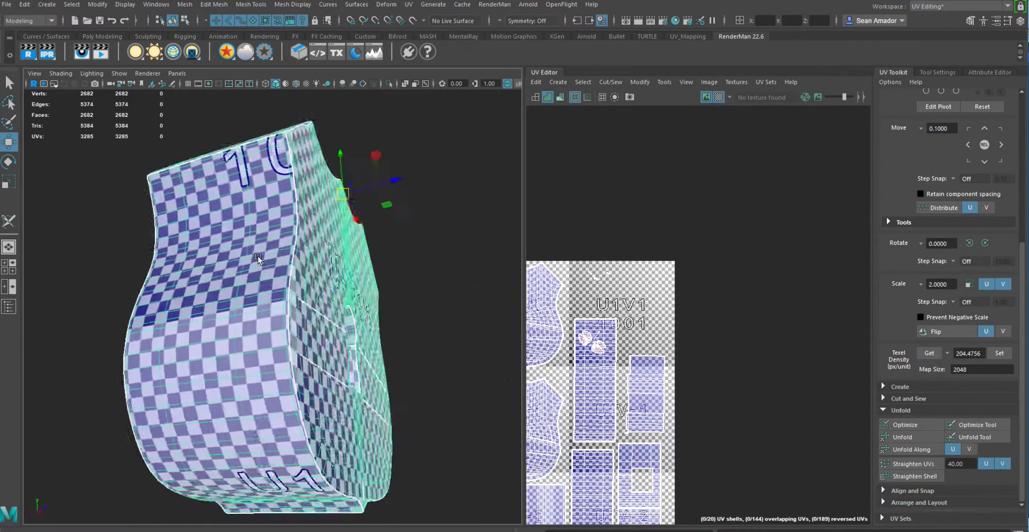